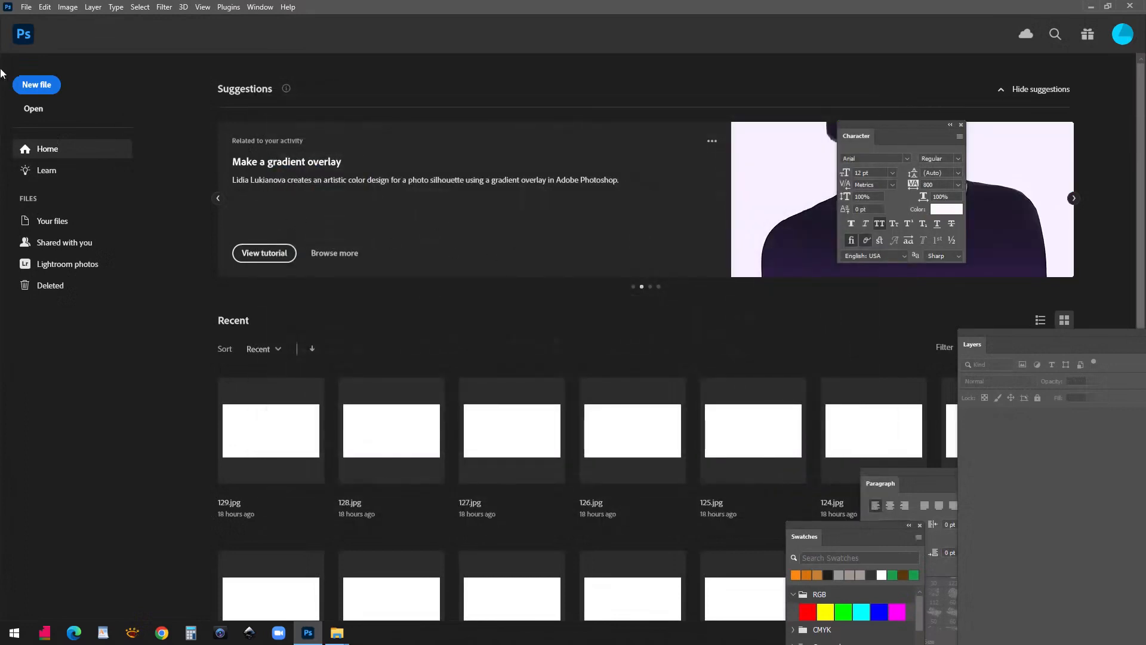
Step: Create a 1280 x 720 px document from the HDV/HDTV 720p film preset and float its window
left_click(47, 85)
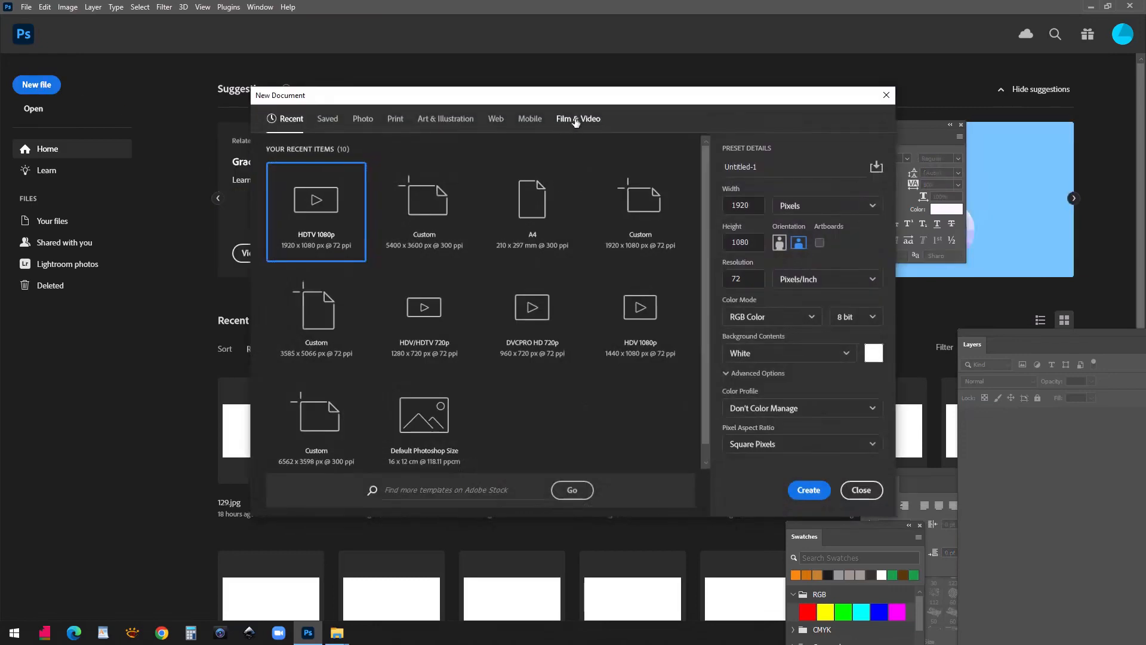
left_click(576, 121)
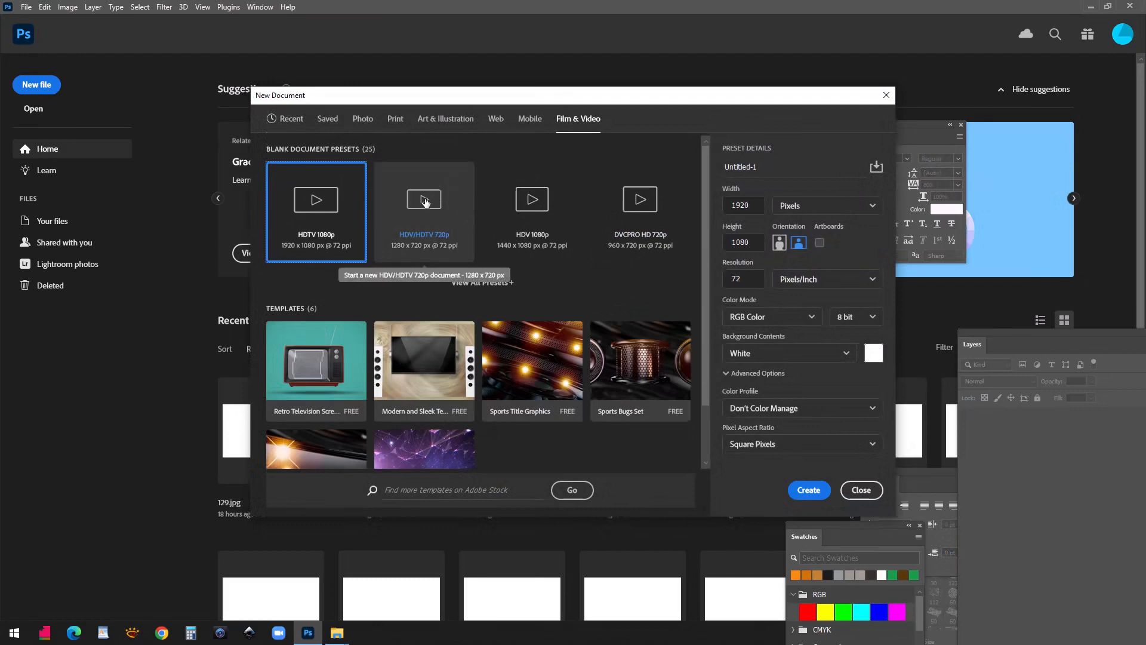
left_click(425, 232)
left_click(815, 493)
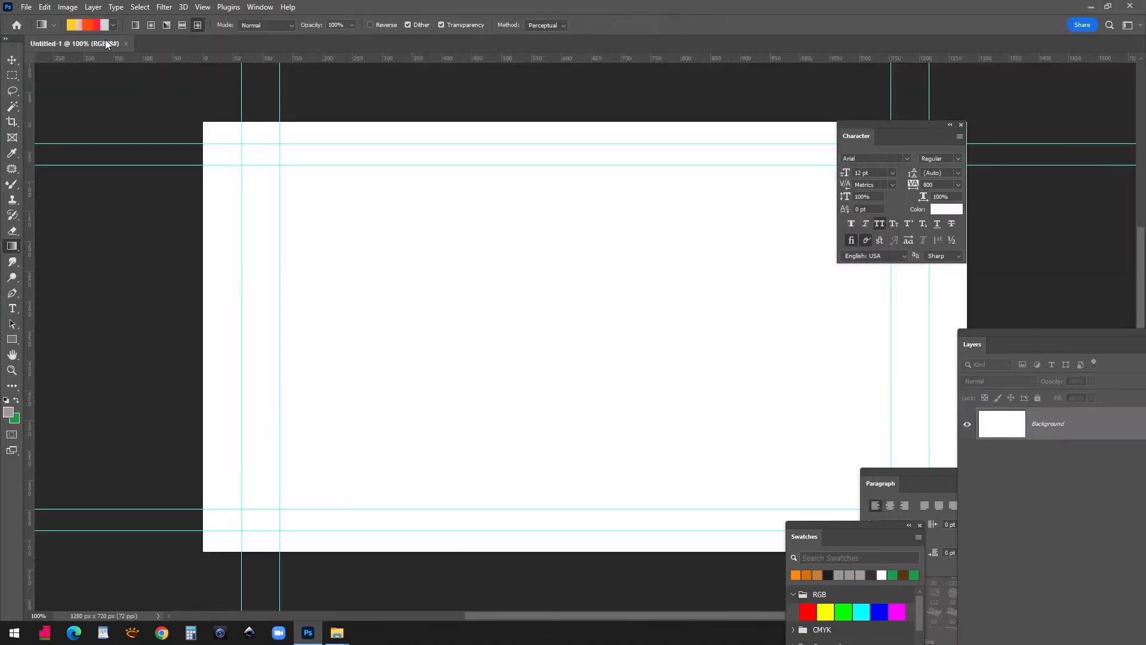
left_click_drag(106, 45, 175, 92)
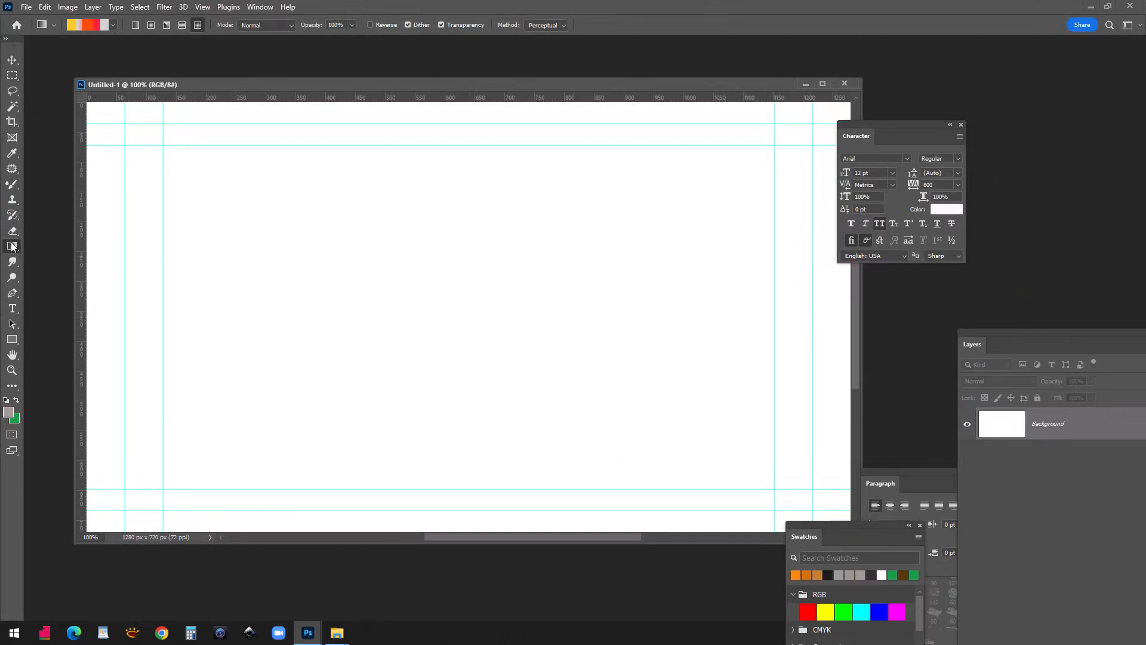
Step: Import the gradient file m from the mm folder on the Desktop into the gradient presets
left_click(112, 25)
left_click(158, 46)
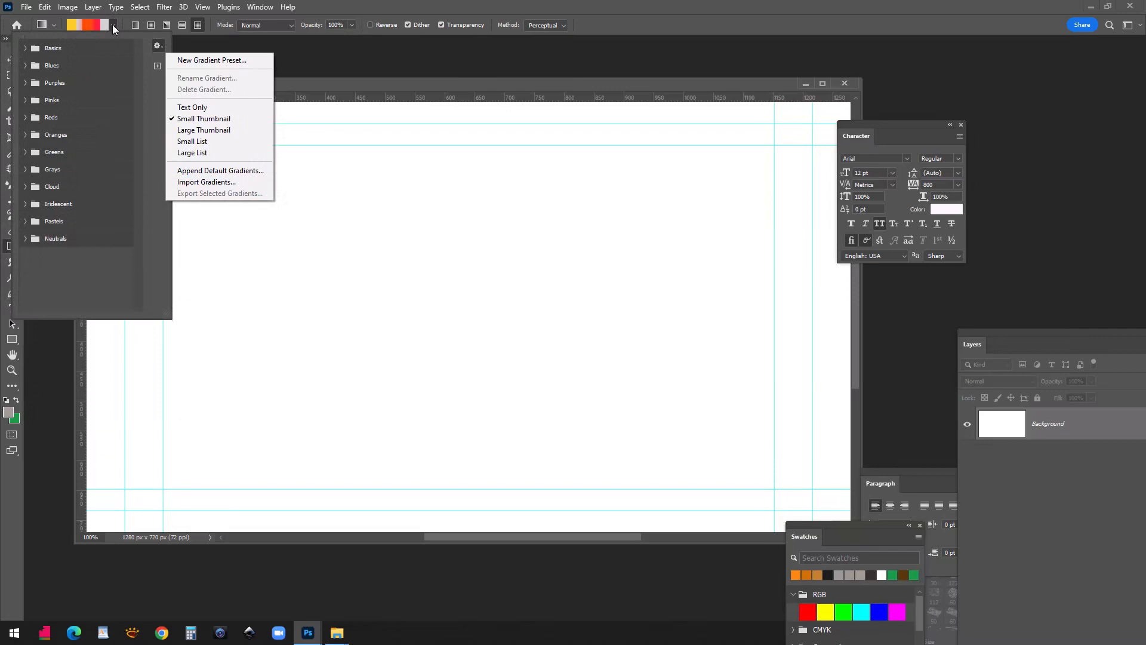
left_click(209, 188)
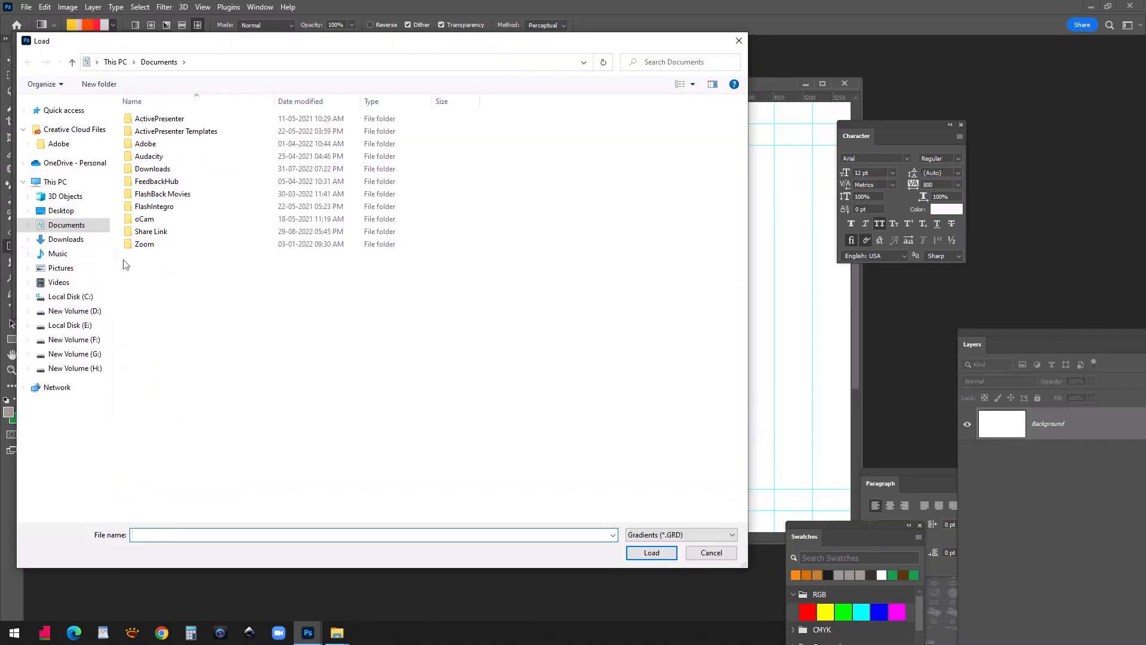
left_click(62, 210)
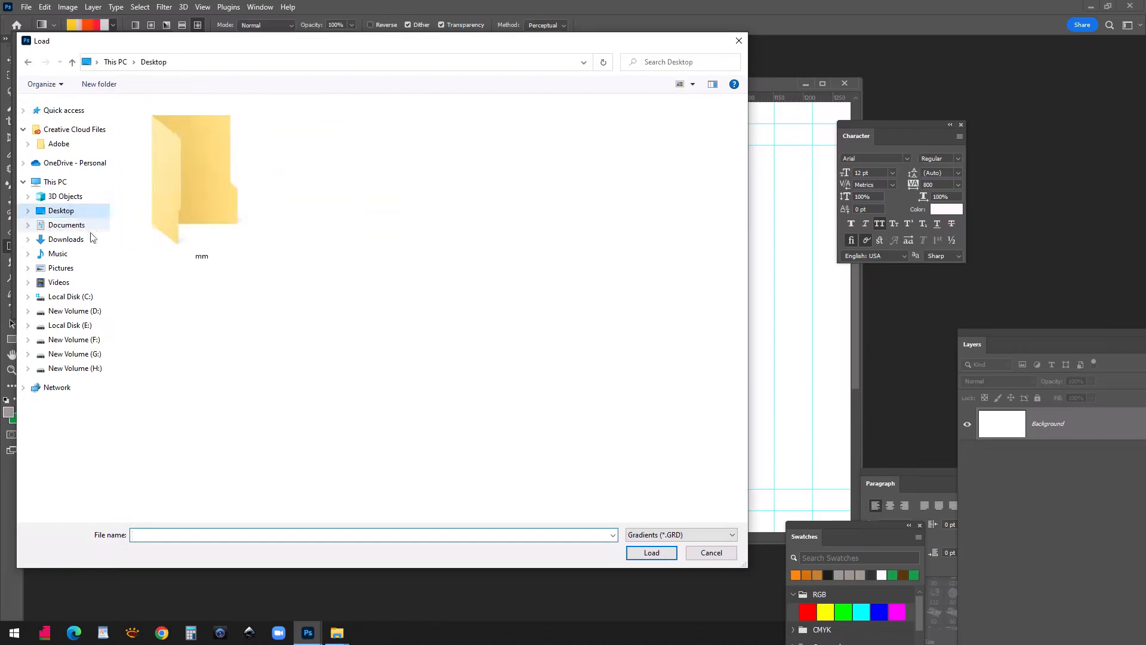
double_click(216, 183)
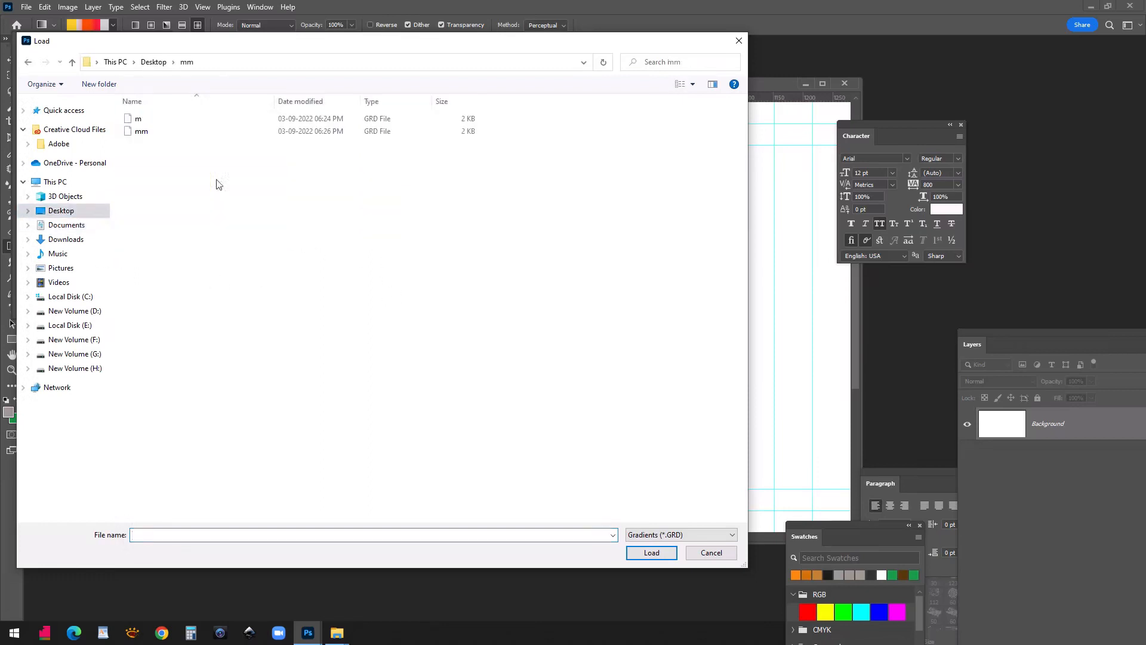
double_click(138, 119)
Step: Import the second gradient file, mm, from the same folder into the gradient presets
left_click(158, 46)
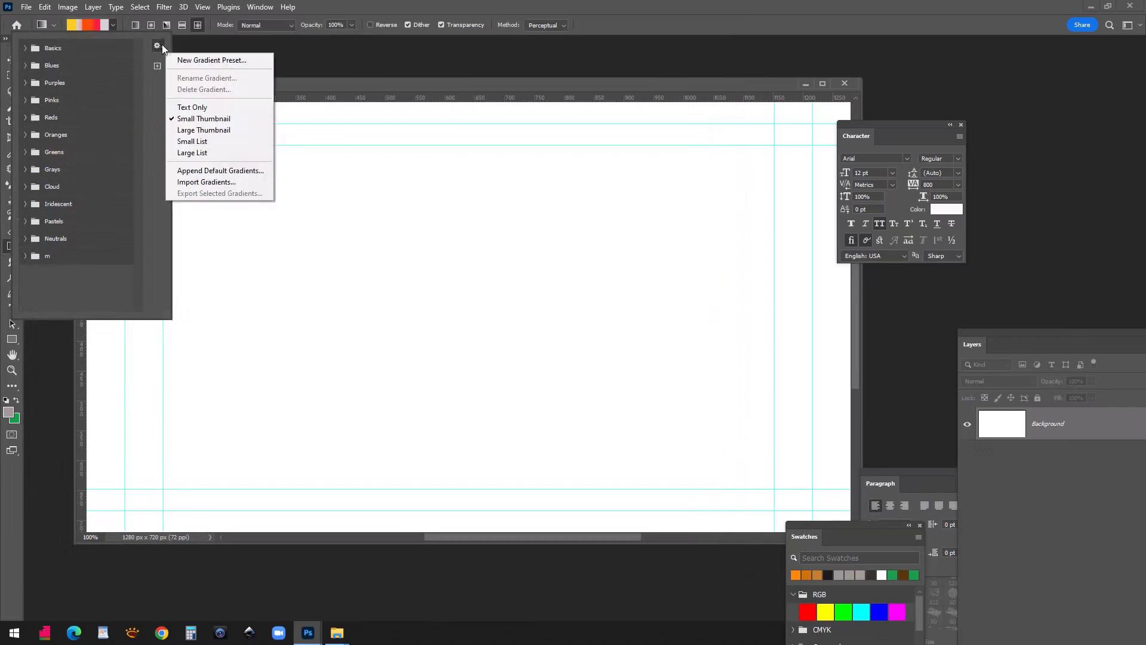
left_click(213, 182)
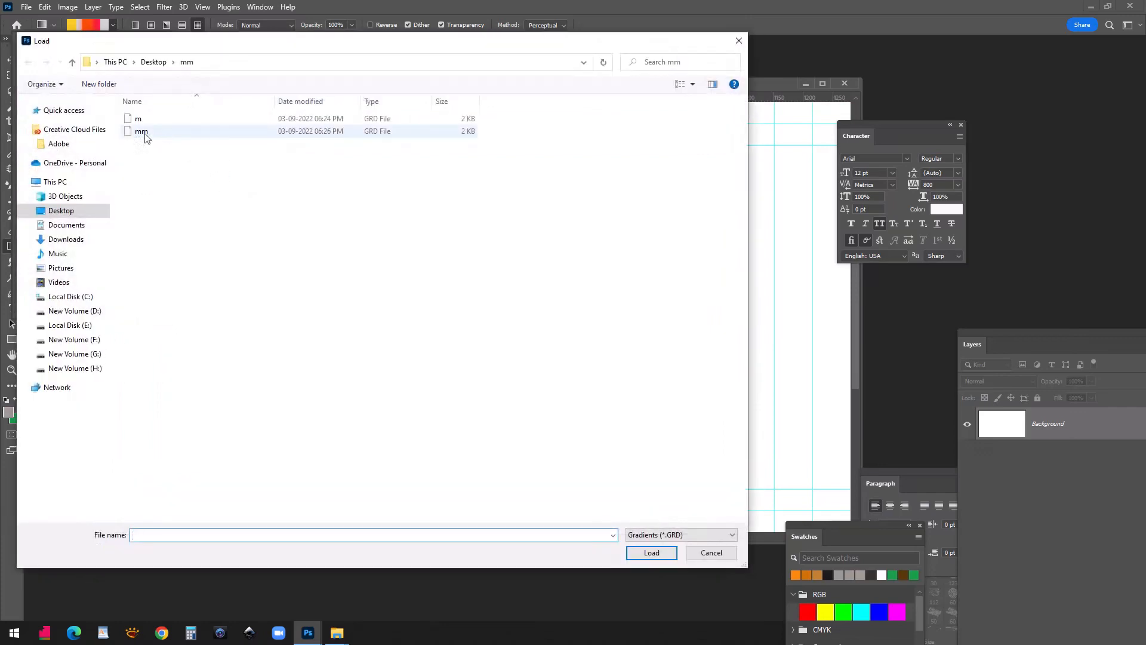
double_click(142, 132)
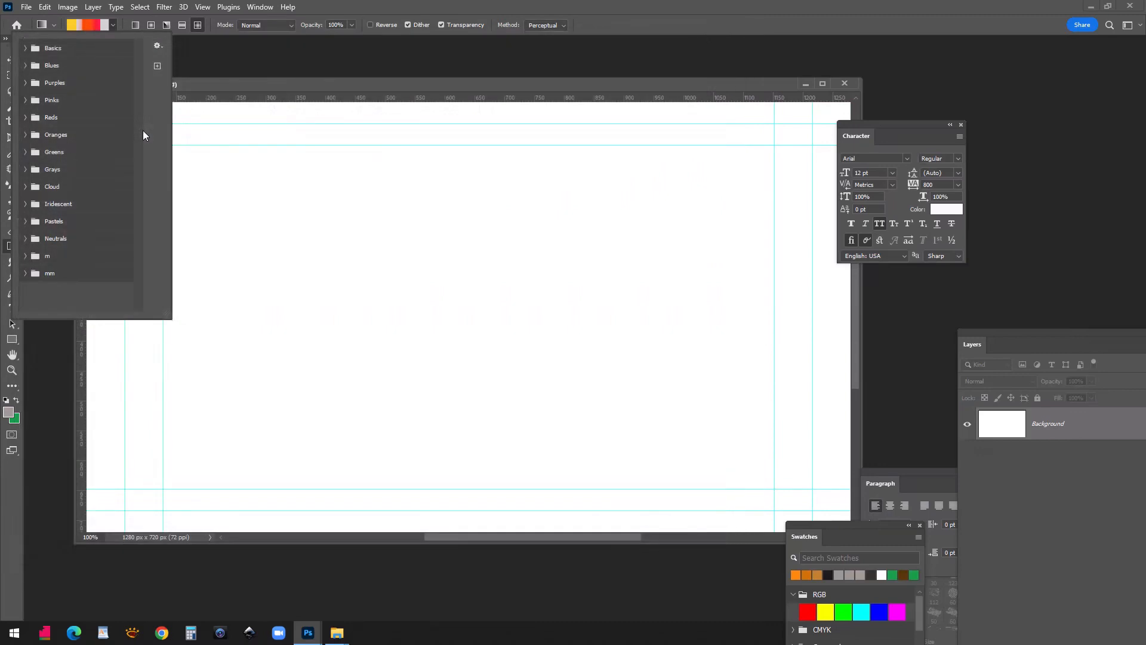
Step: Draw diamond gradients in Difference mode inward from the canvas's left and right edges, widening the document window to reach the right edge
left_click(25, 255)
left_click(25, 256)
left_click(25, 256)
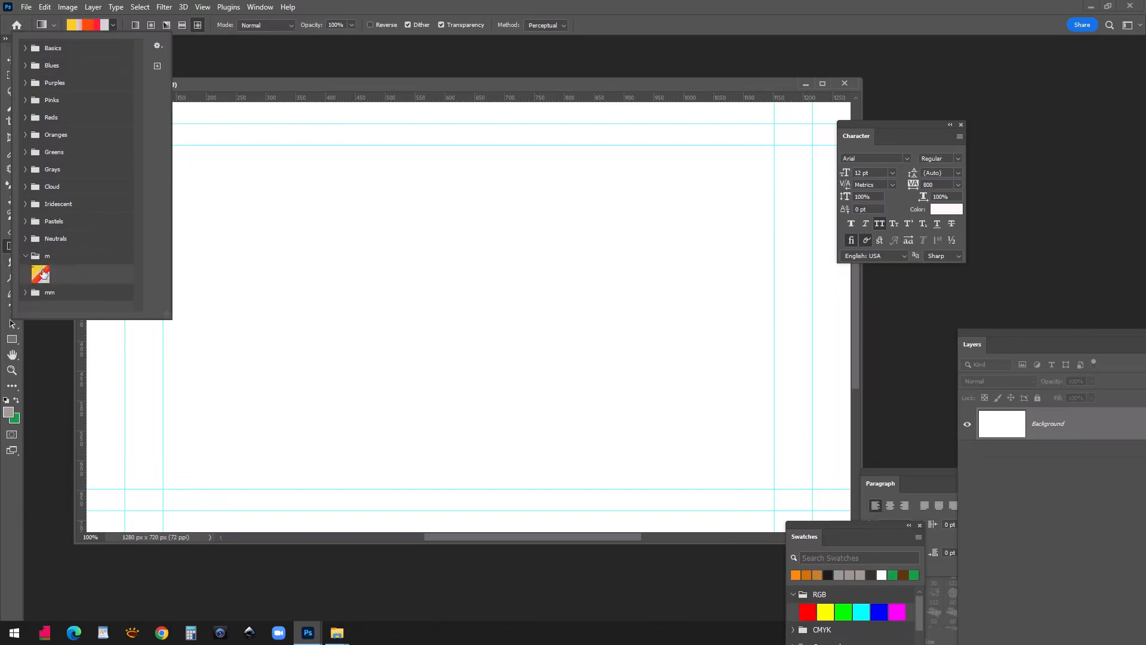
left_click(381, 91)
left_click(291, 25)
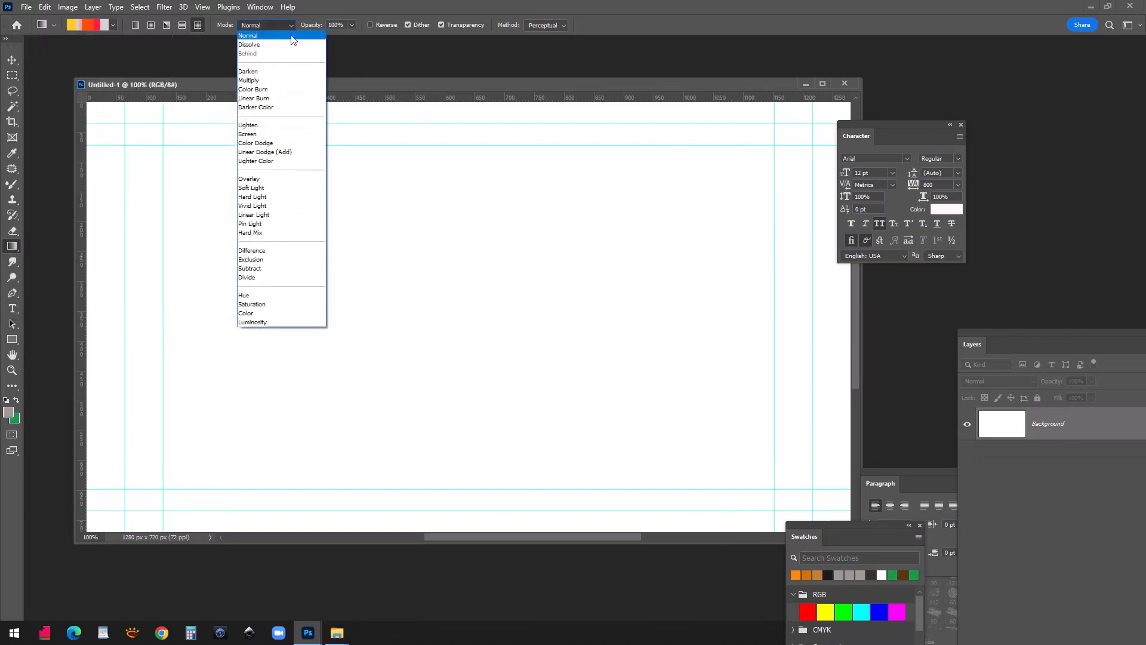
left_click(281, 251)
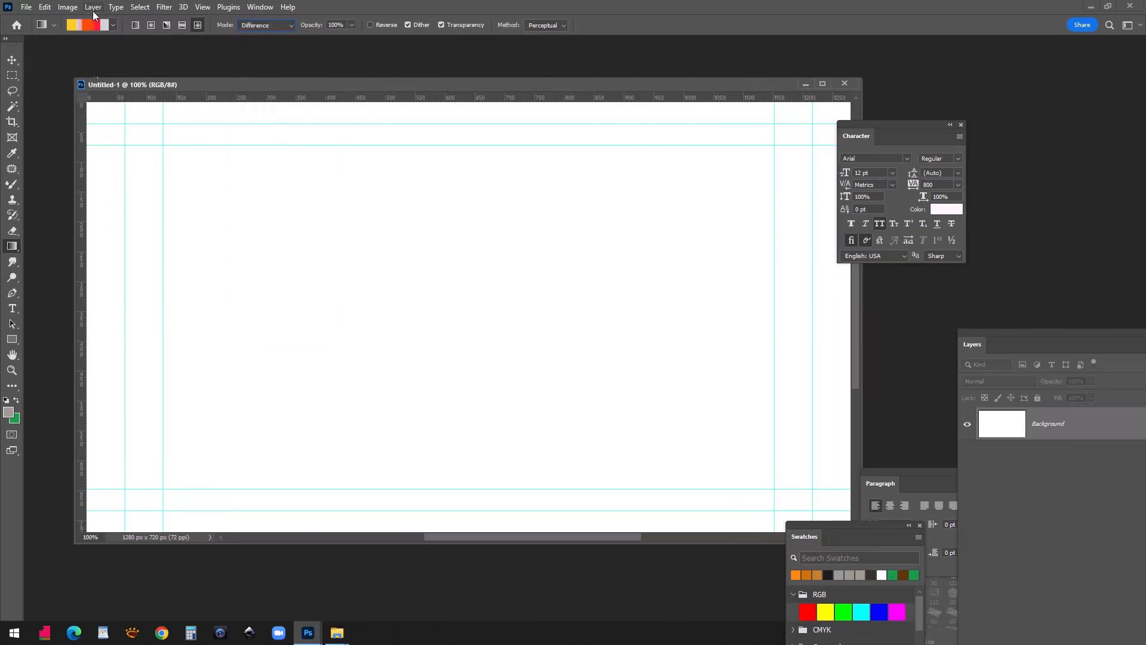
left_click_drag(89, 308, 421, 309)
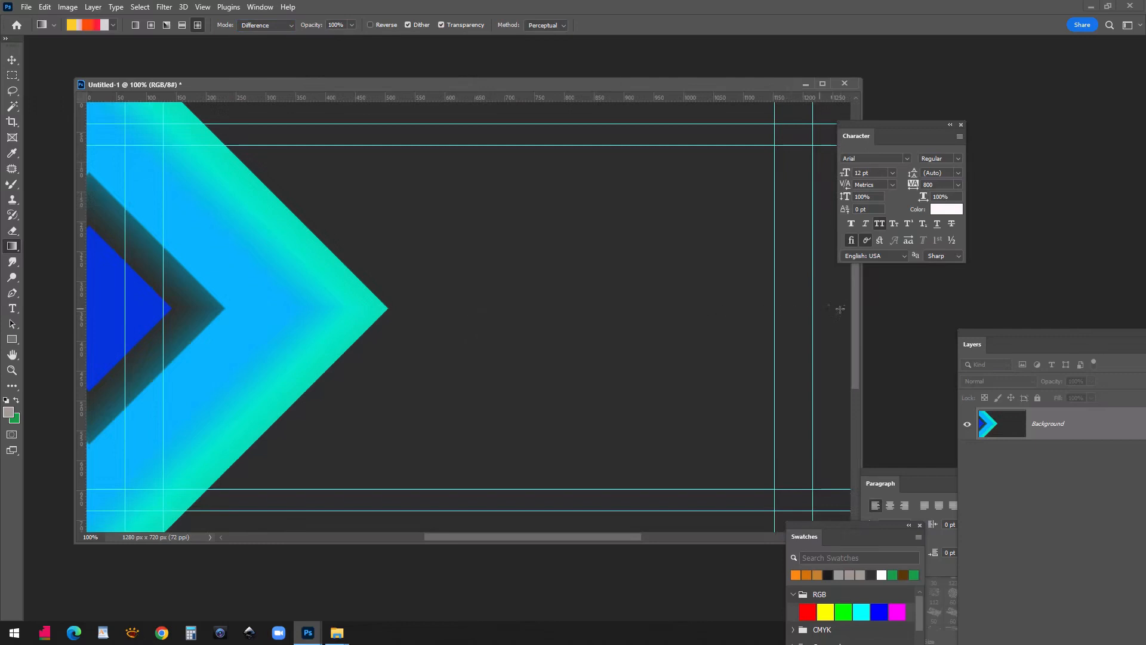
left_click_drag(862, 317, 1048, 284)
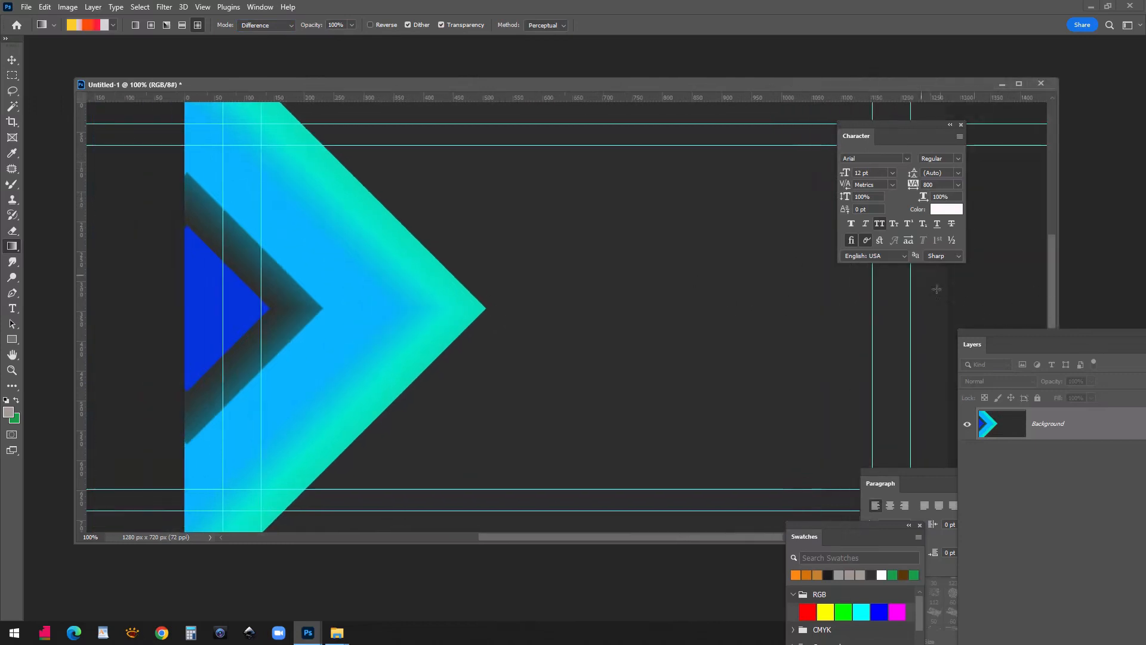
left_click_drag(971, 295, 697, 297)
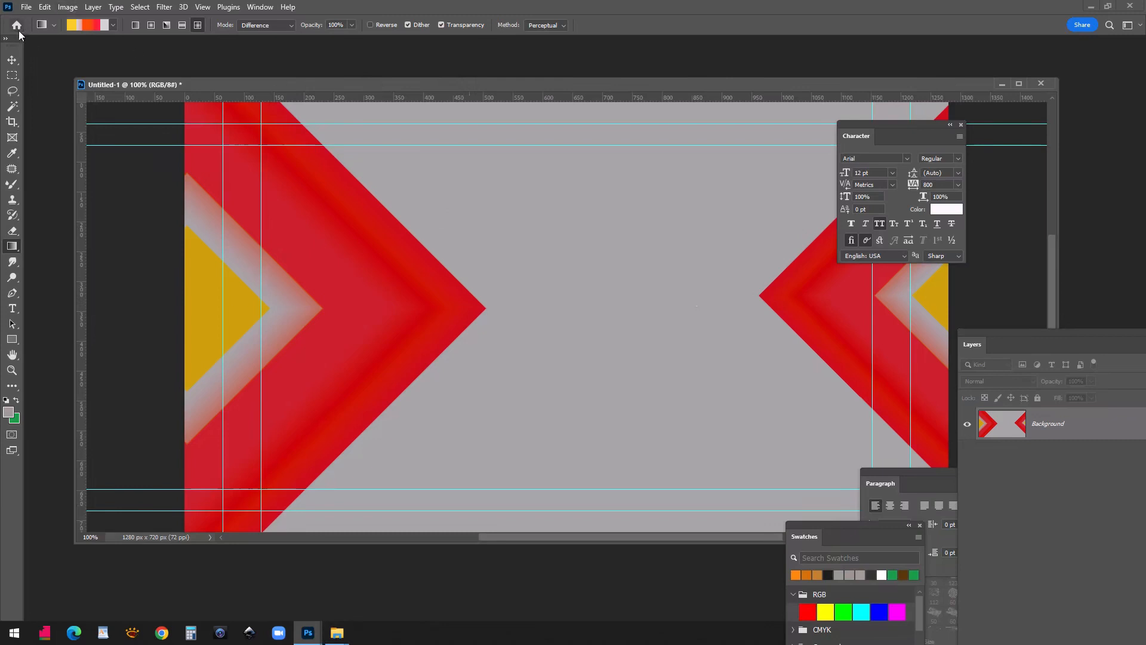
Step: Place the silhouette file 29 from the mm folder, scale it to about 190%, and position it left of the canvas centre
left_click(25, 9)
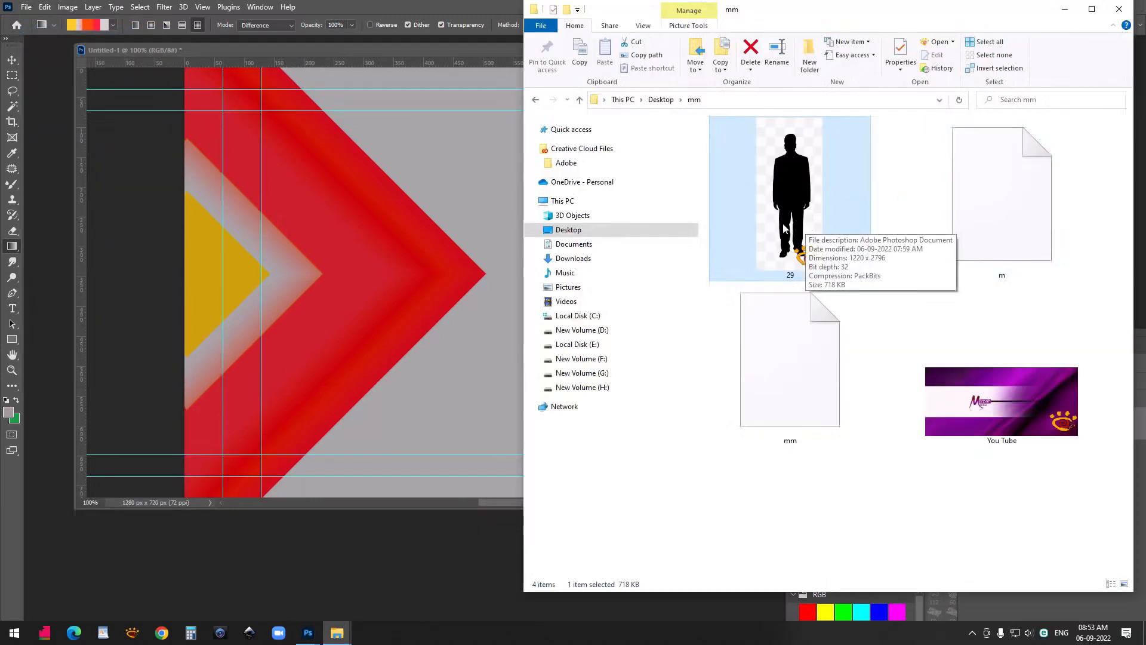
left_click_drag(800, 169, 361, 221)
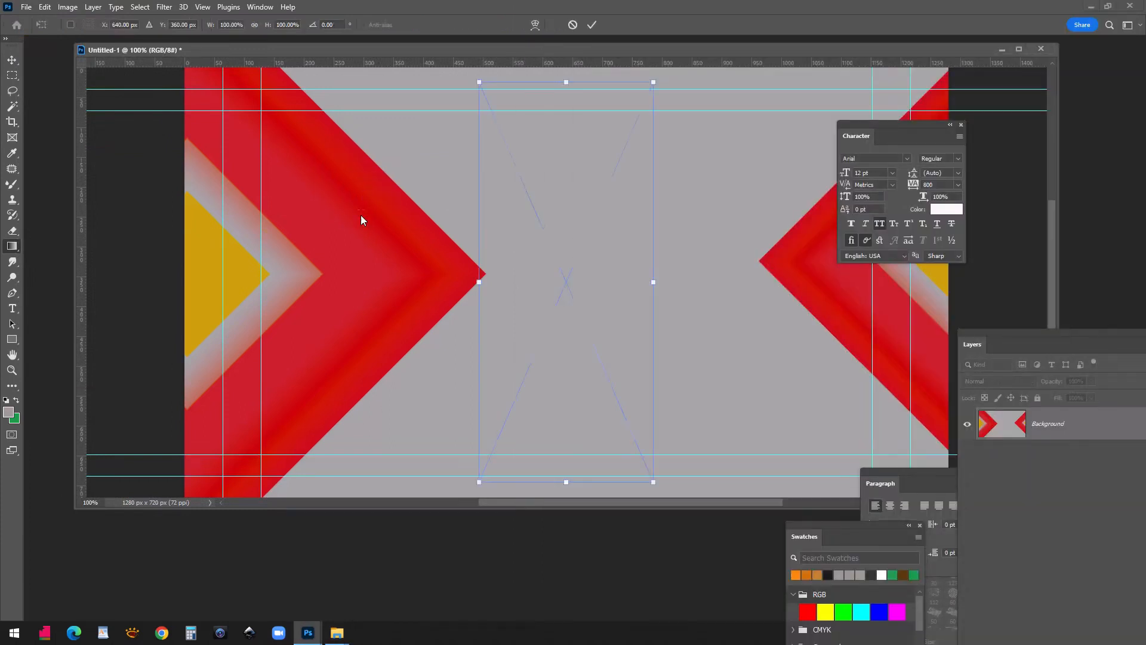
left_click_drag(622, 244, 446, 293)
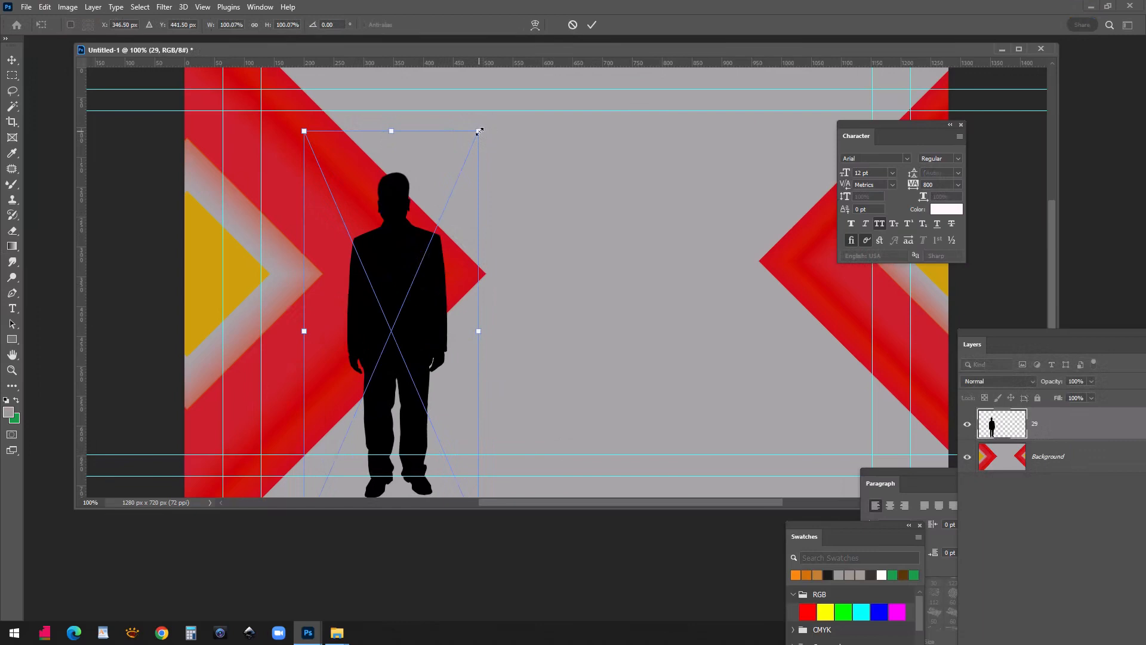
left_click_drag(479, 132, 572, 83)
left_click_drag(422, 169, 413, 293)
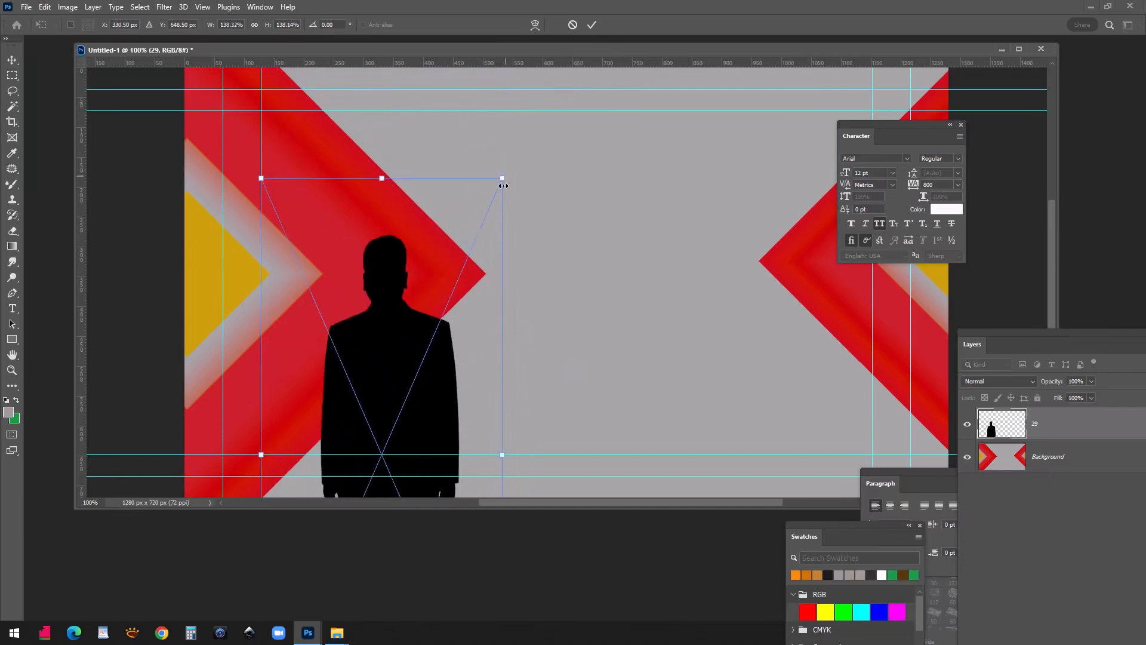
left_click_drag(502, 178, 547, 73)
left_click_drag(457, 302, 421, 299)
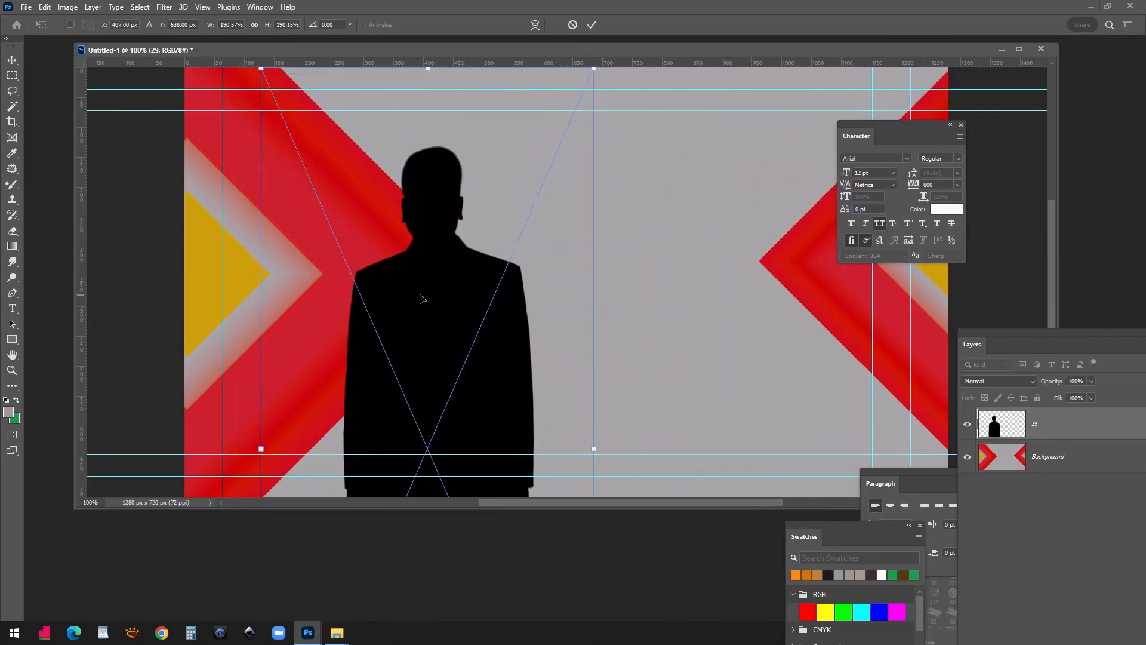
key("Return")
key("g")
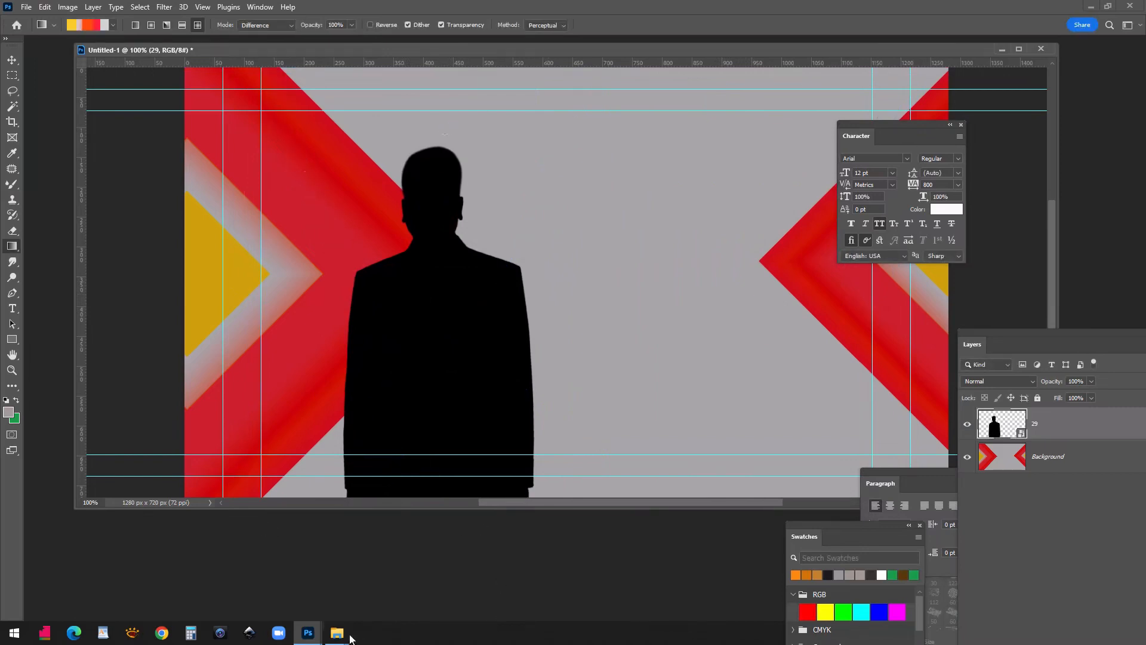
Step: Add the text MIZPAH on the grey area beside the silhouette's head
mouse_move(337, 633)
left_click(14, 307)
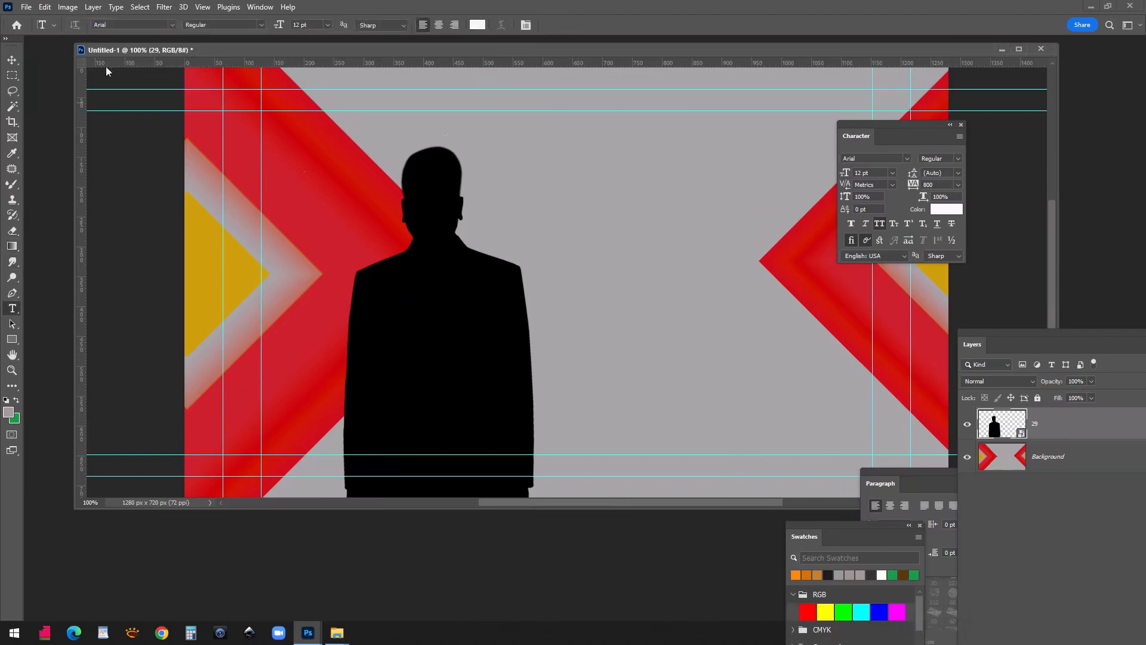
left_click(579, 180)
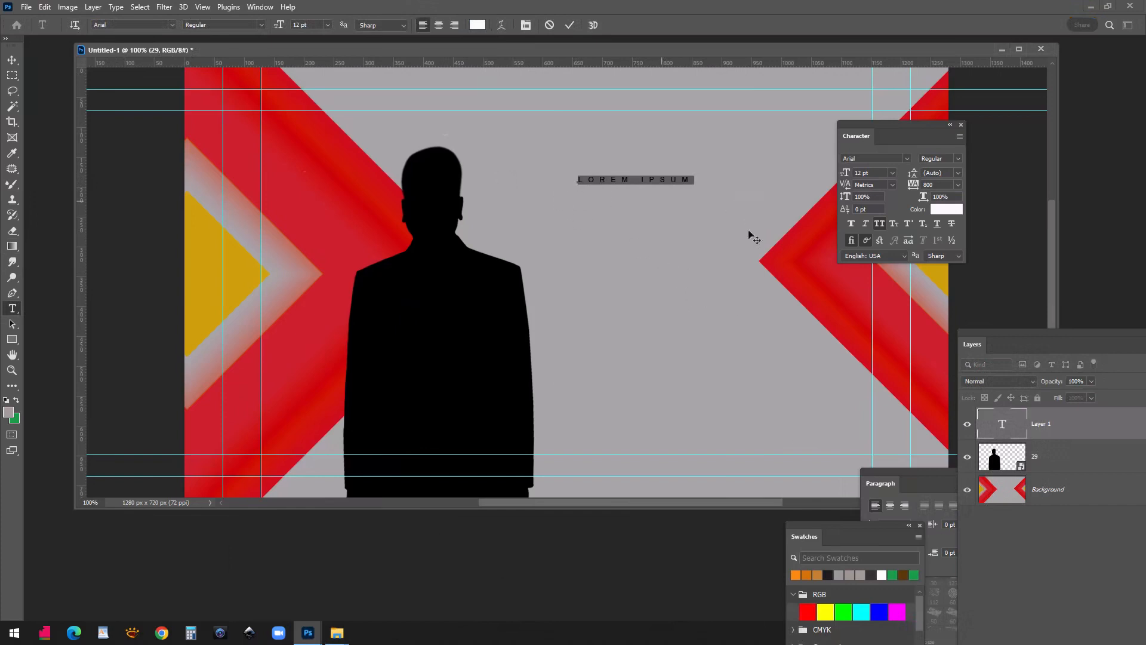
left_click(1009, 425)
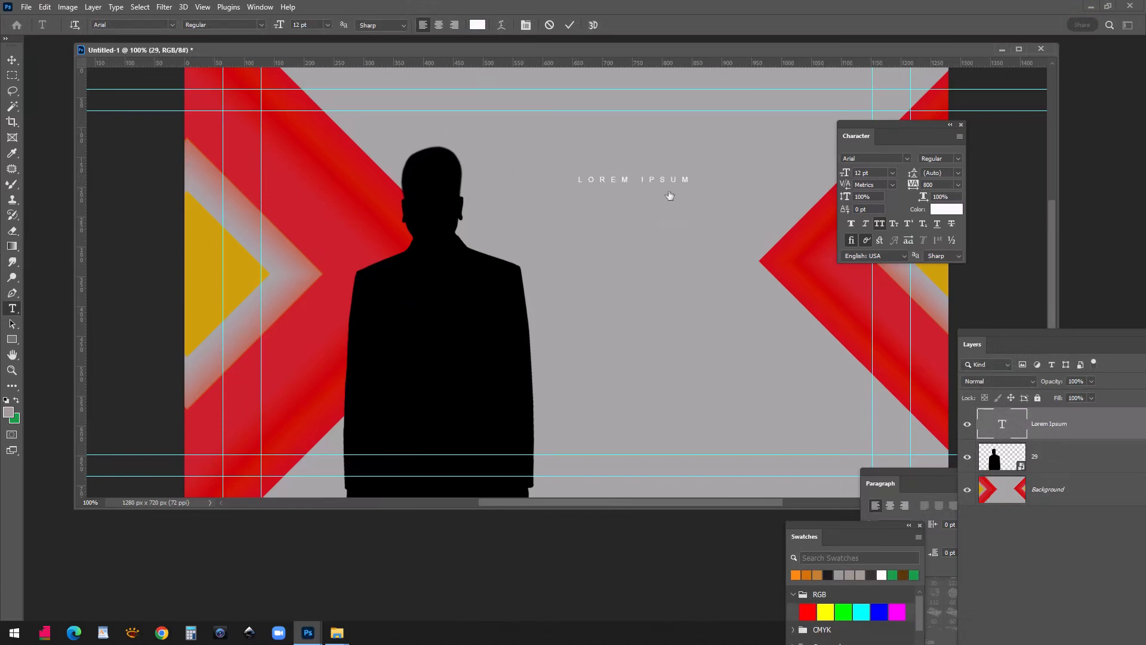
triple_click(631, 192)
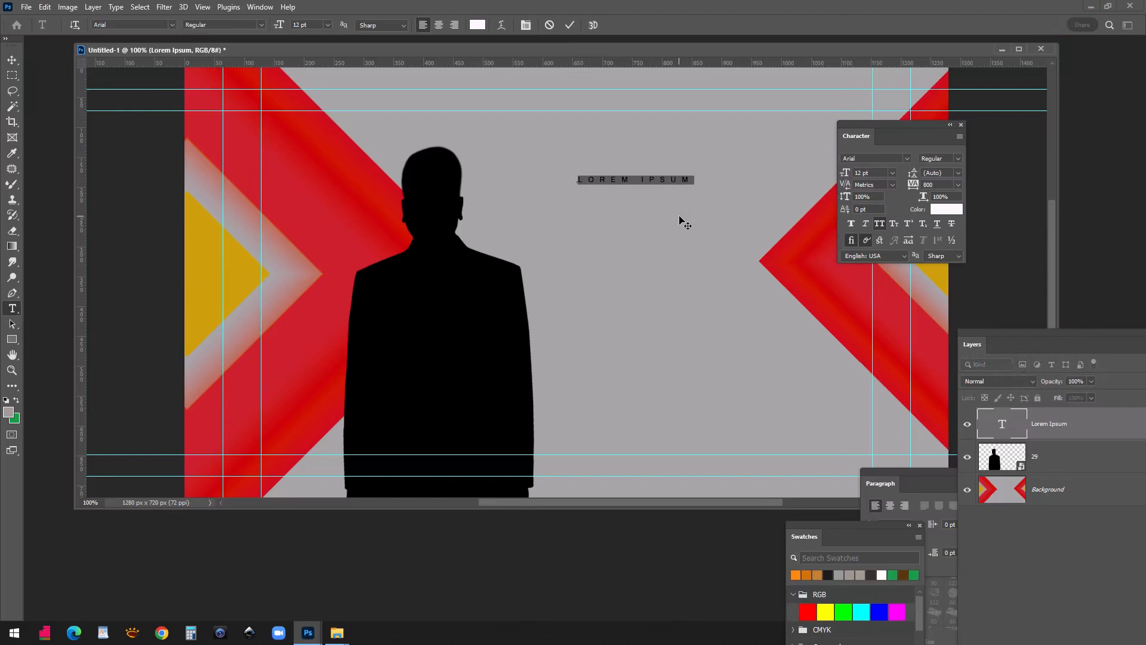
type("MIZPAH")
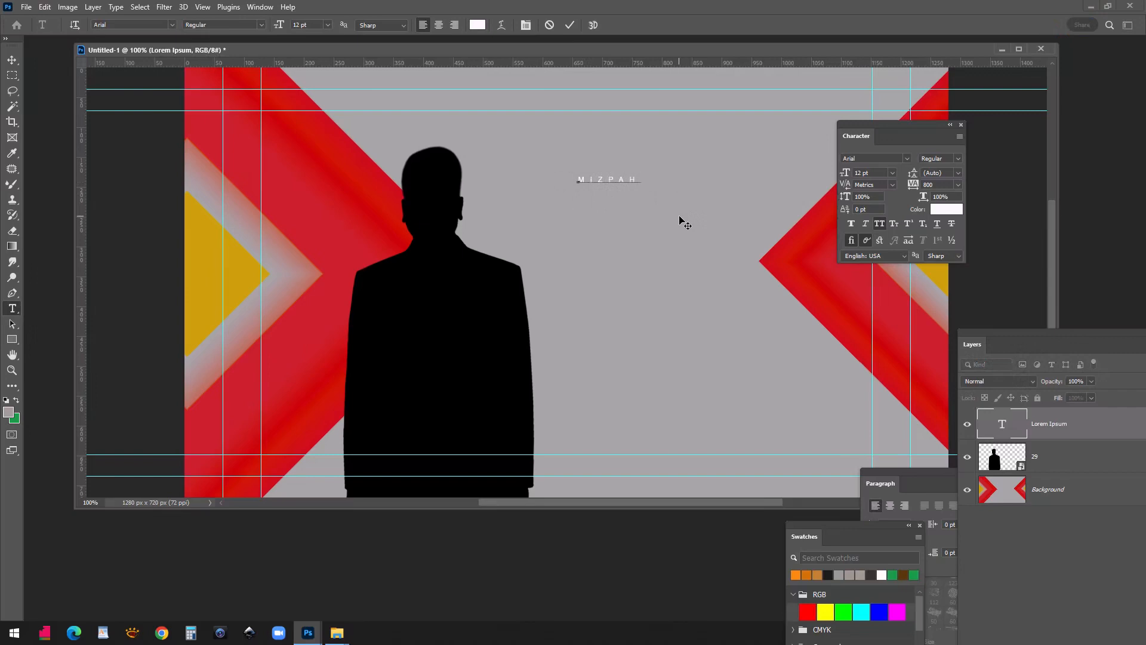
left_click(12, 59)
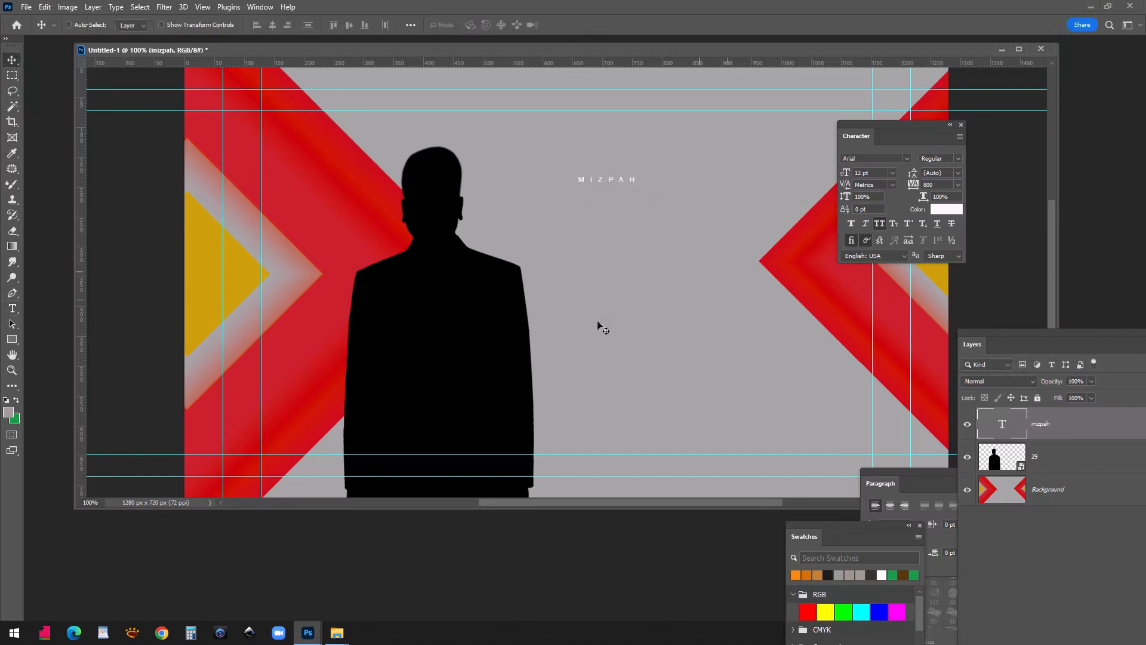
Step: Set the tracking of the MIZPAH text to 0
double_click(991, 423)
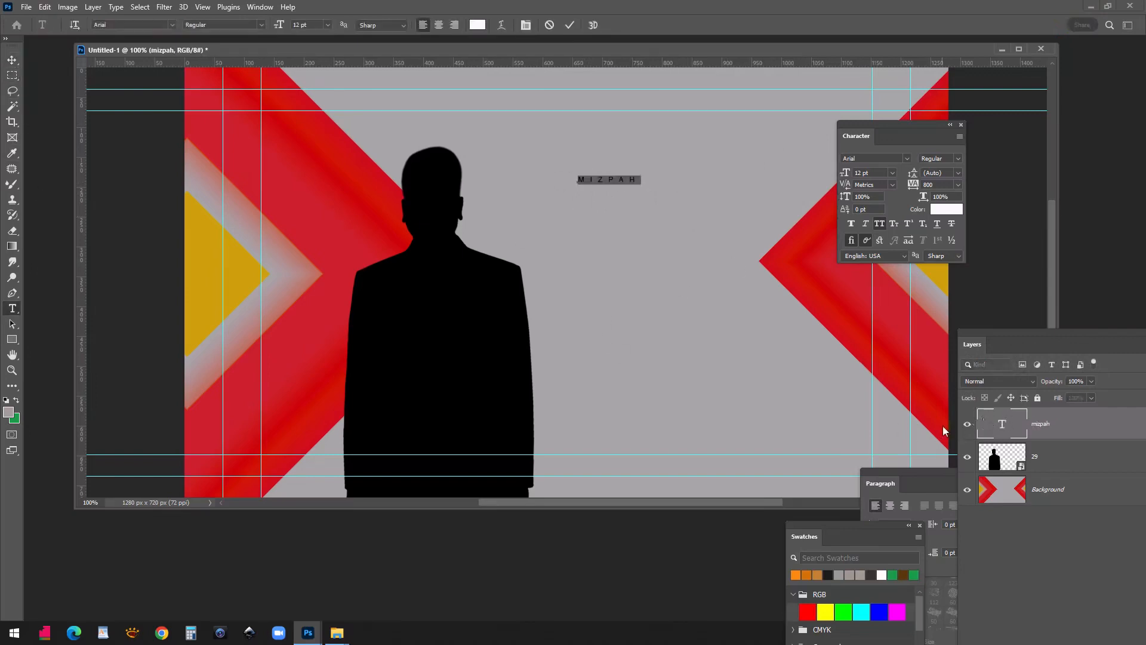
left_click(959, 185)
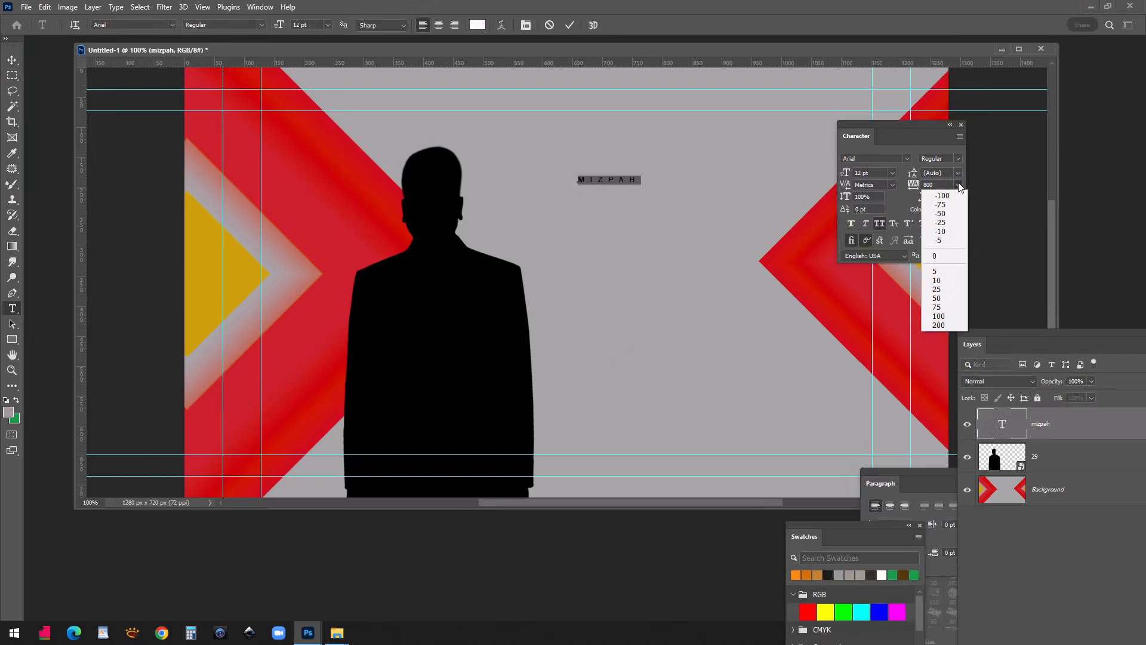
left_click(941, 258)
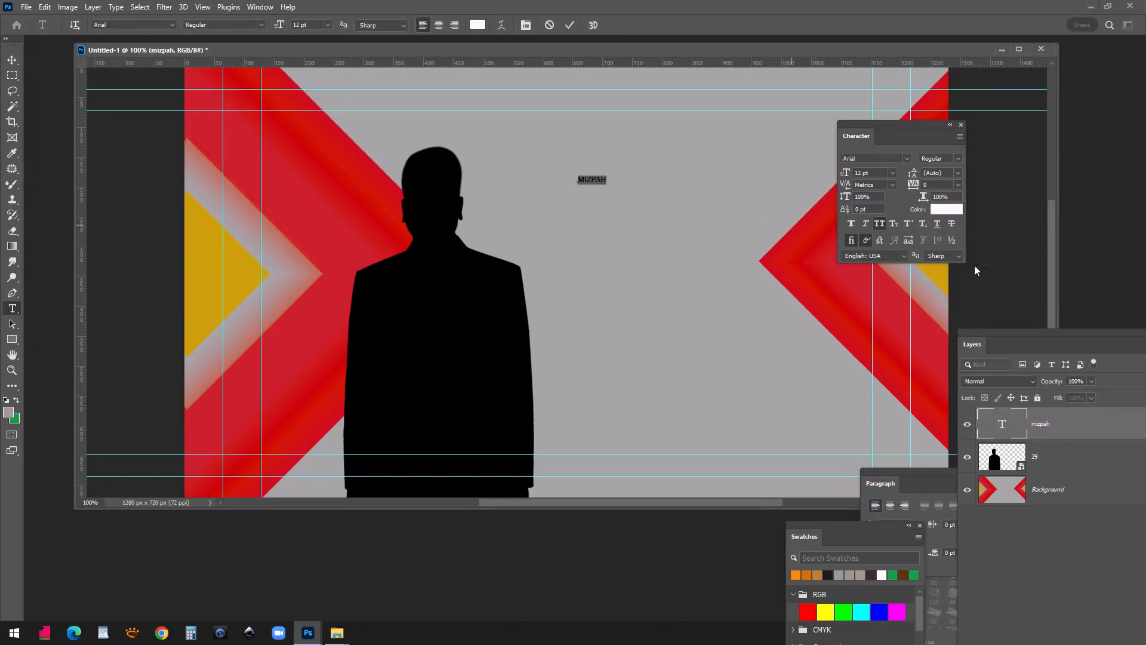
left_click(19, 65)
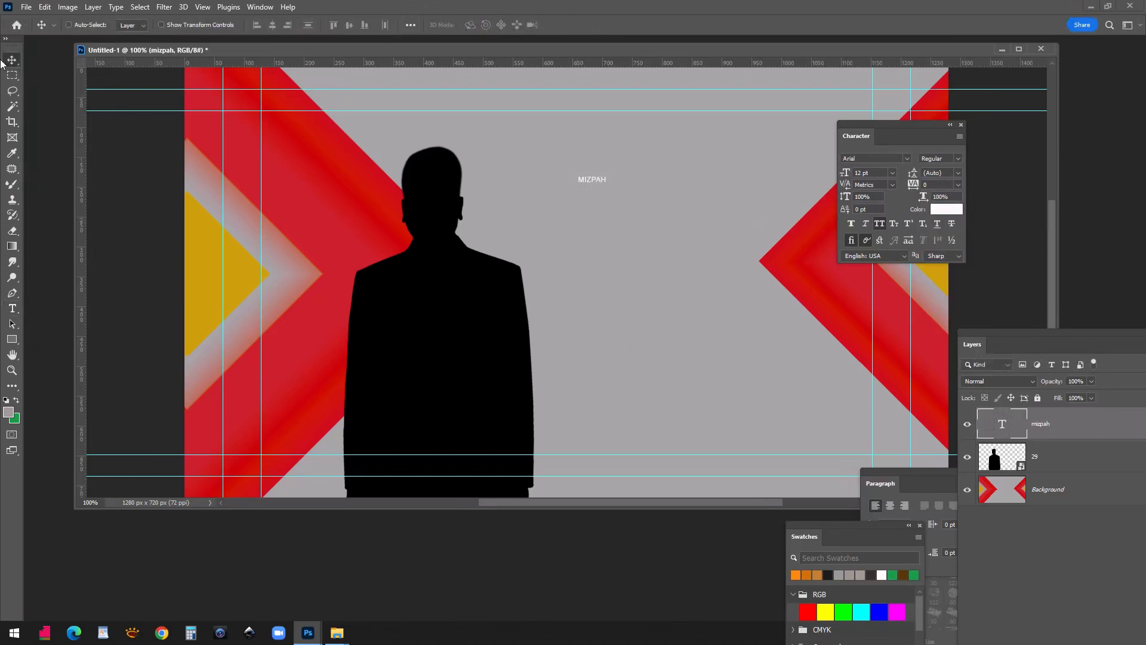
Step: Scale the MIZPAH text up to about 95 pt and place it just right of the silhouette's head
key("ctrl")
key("ctrl+t")
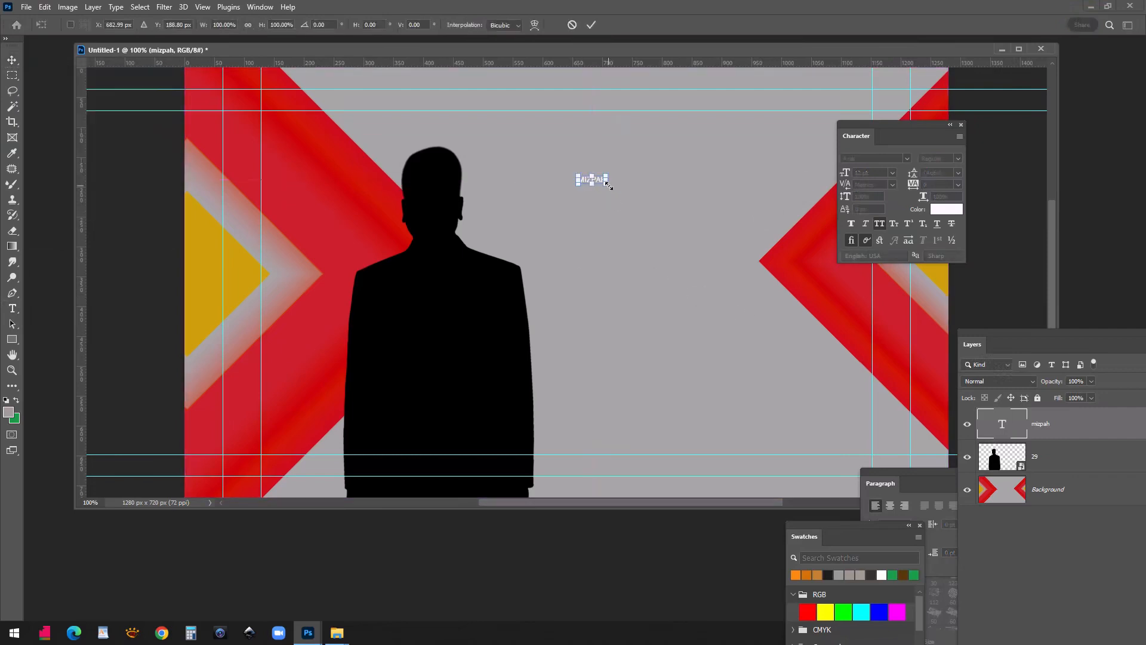
left_click_drag(607, 186, 772, 345)
left_click_drag(689, 202, 634, 191)
key("Return")
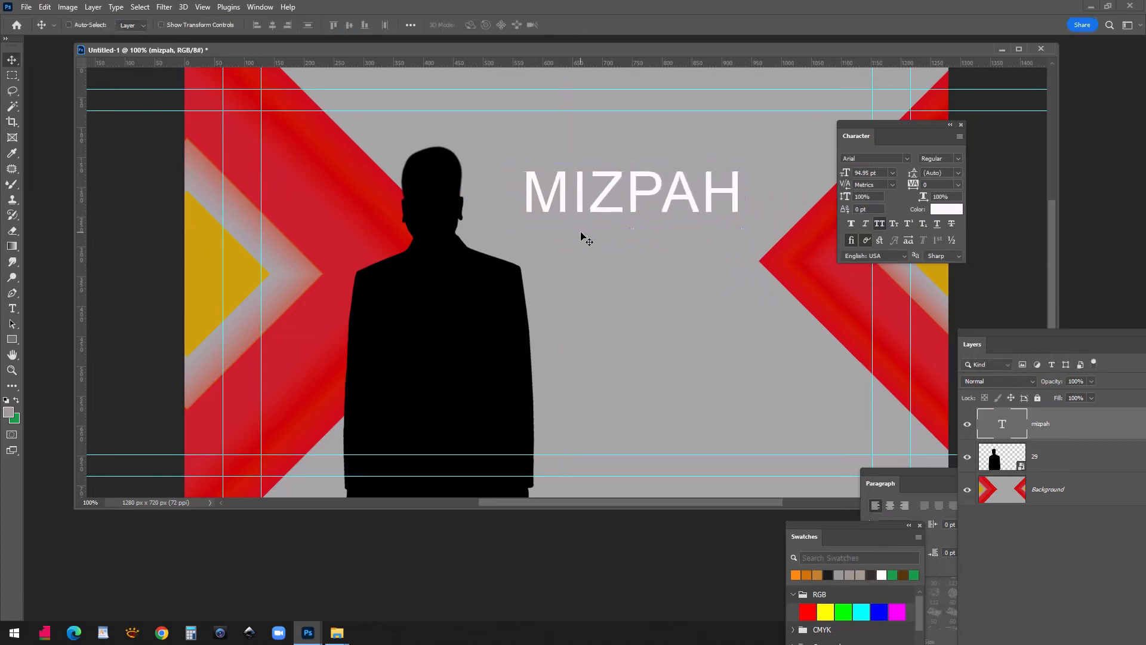
Step: Undo the last scaling of the MIZPAH text and set its font size to 72 pt
key("ctrl")
key("ctrl+z")
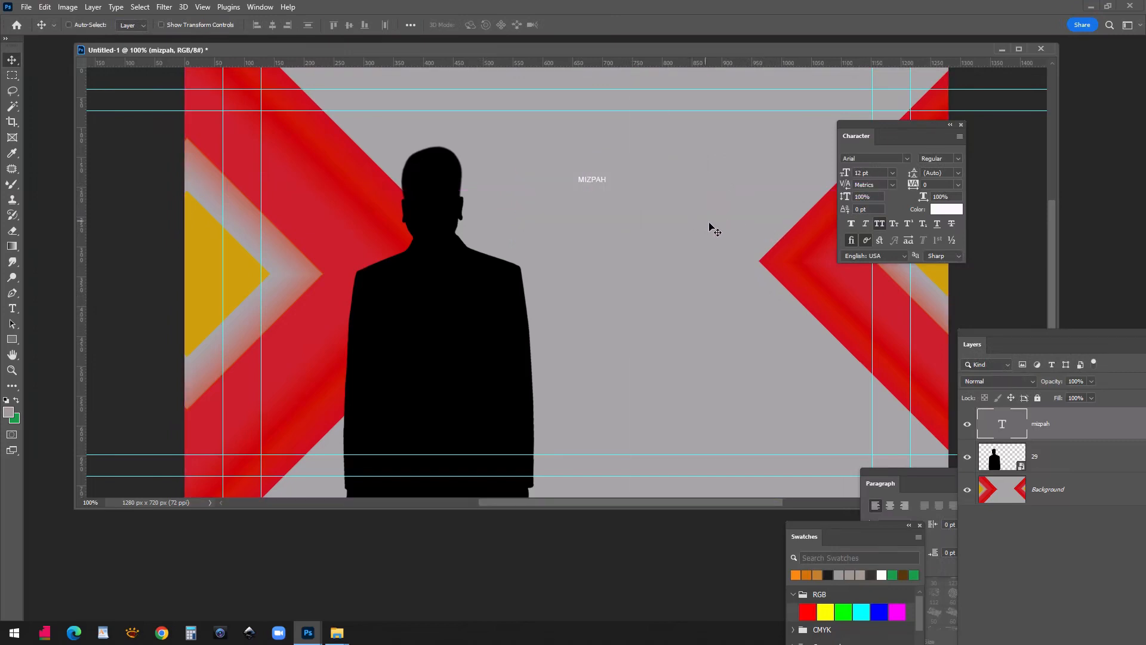
double_click(991, 428)
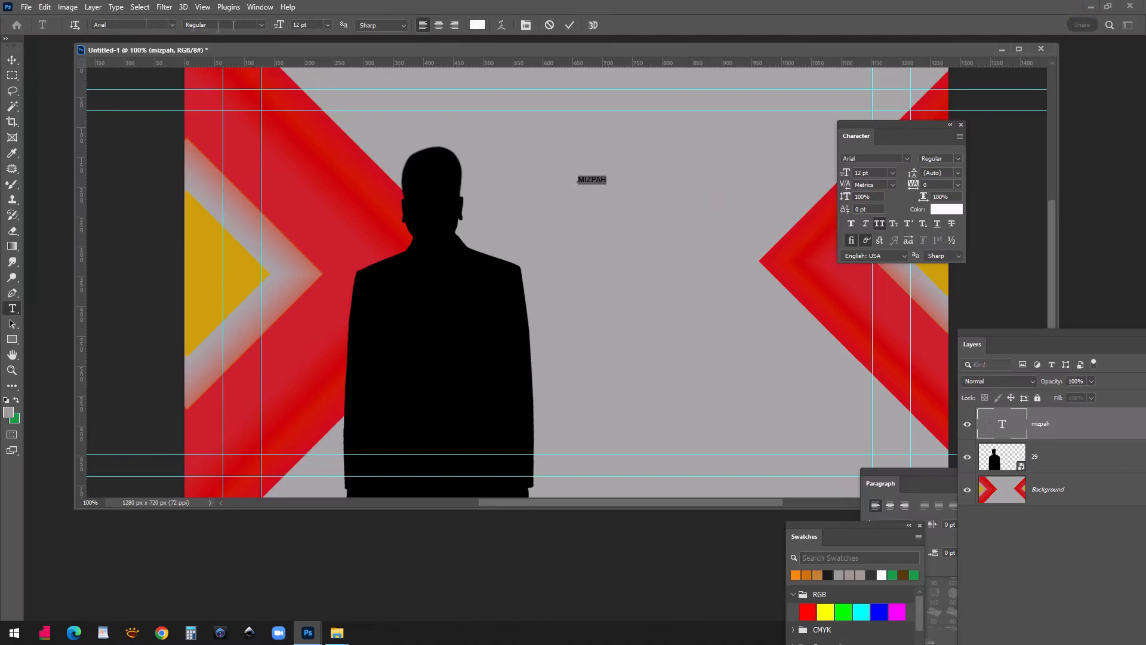
left_click(328, 25)
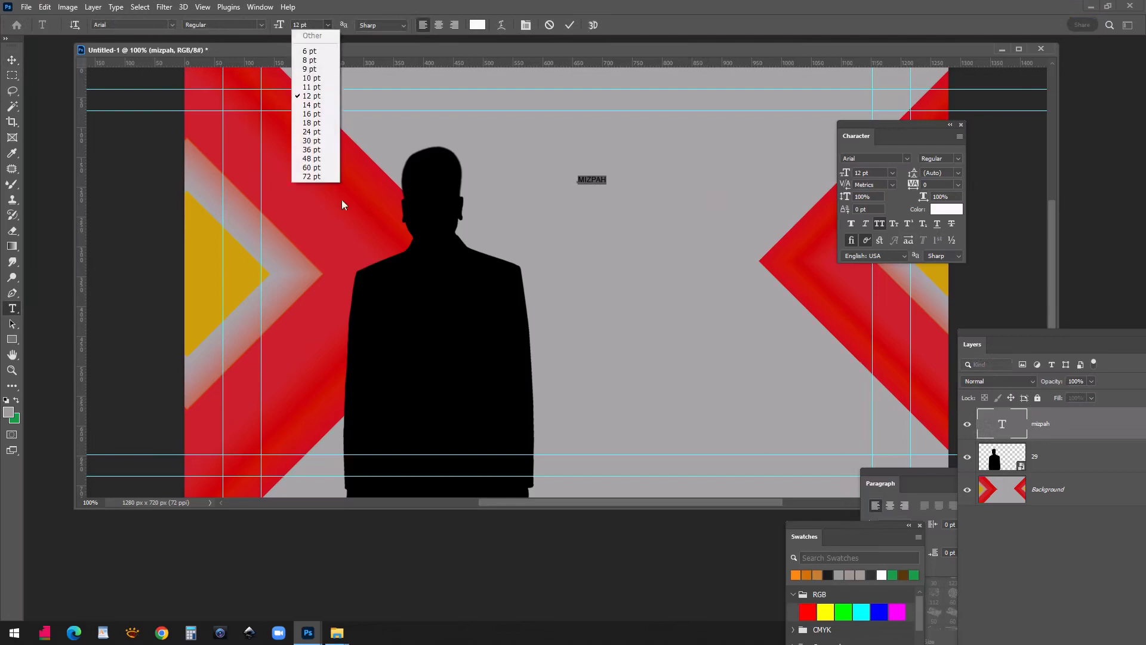
left_click(315, 184)
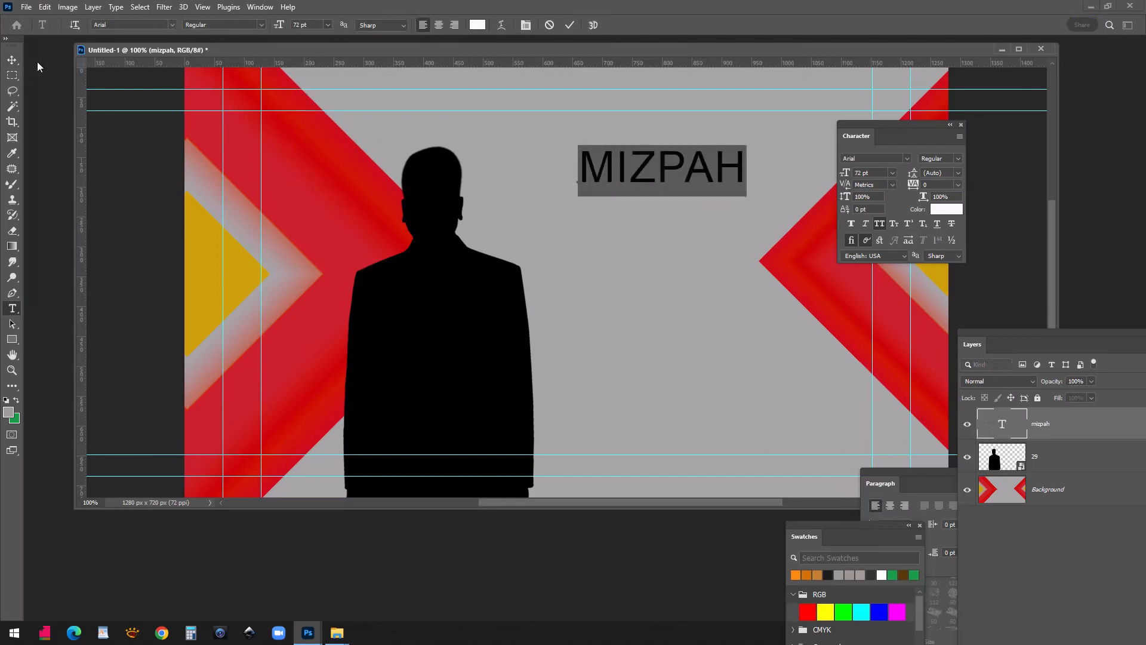
Step: Scale the MIZPAH text up to about 84 pt and place it slightly lower beside the silhouette's head
left_click(12, 59)
left_click_drag(696, 159, 684, 186)
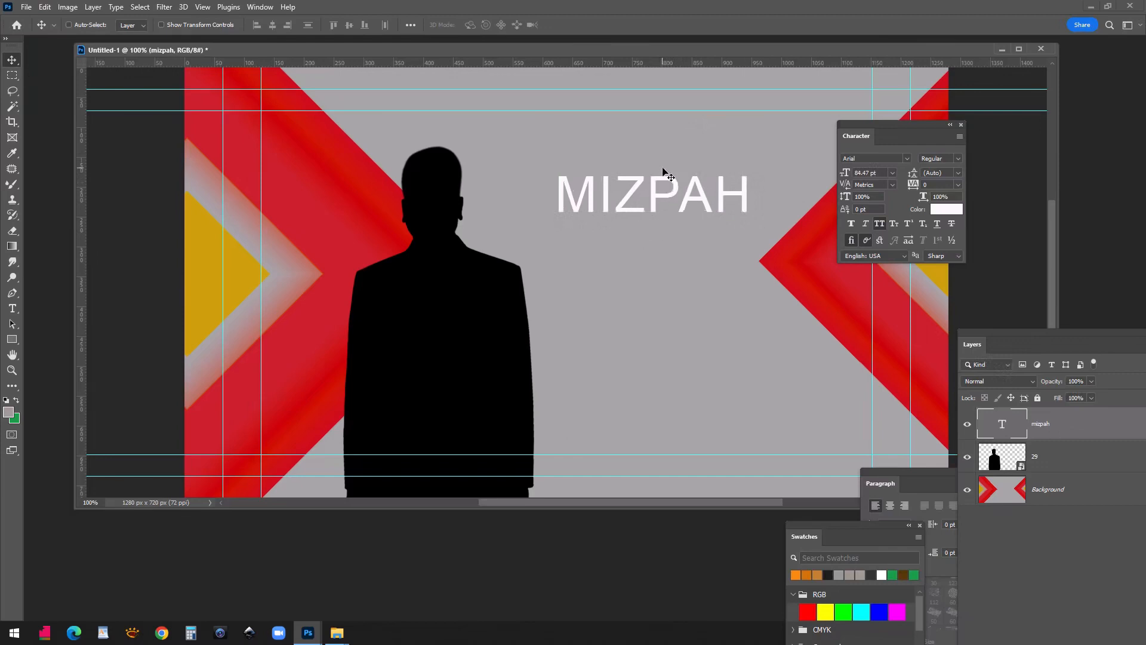
Step: Duplicate the MIZPAH text directly below, change the copy to MEDIA, and centre it under MIZPAH
left_click_drag(664, 171, 660, 217)
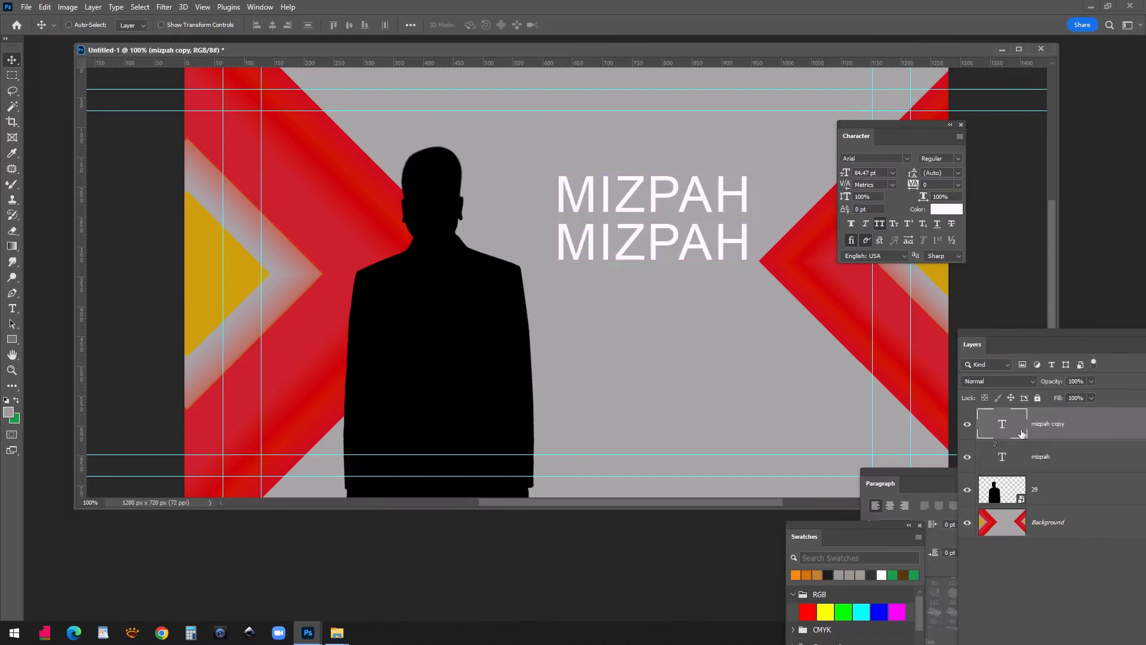
double_click(998, 426)
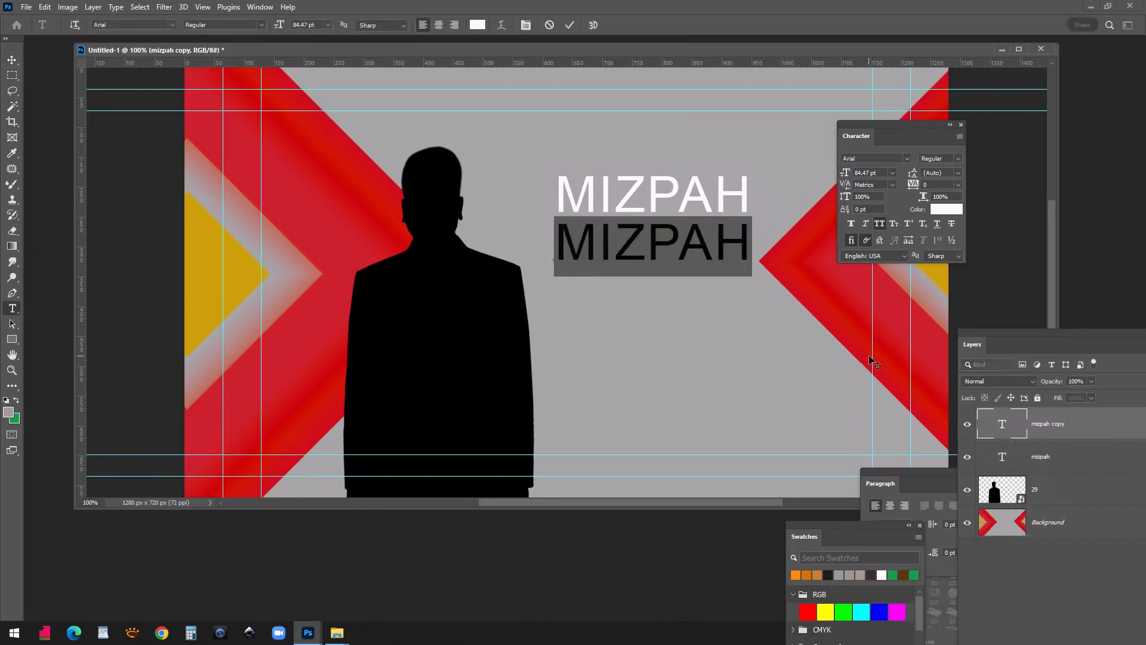
type("MEDIA")
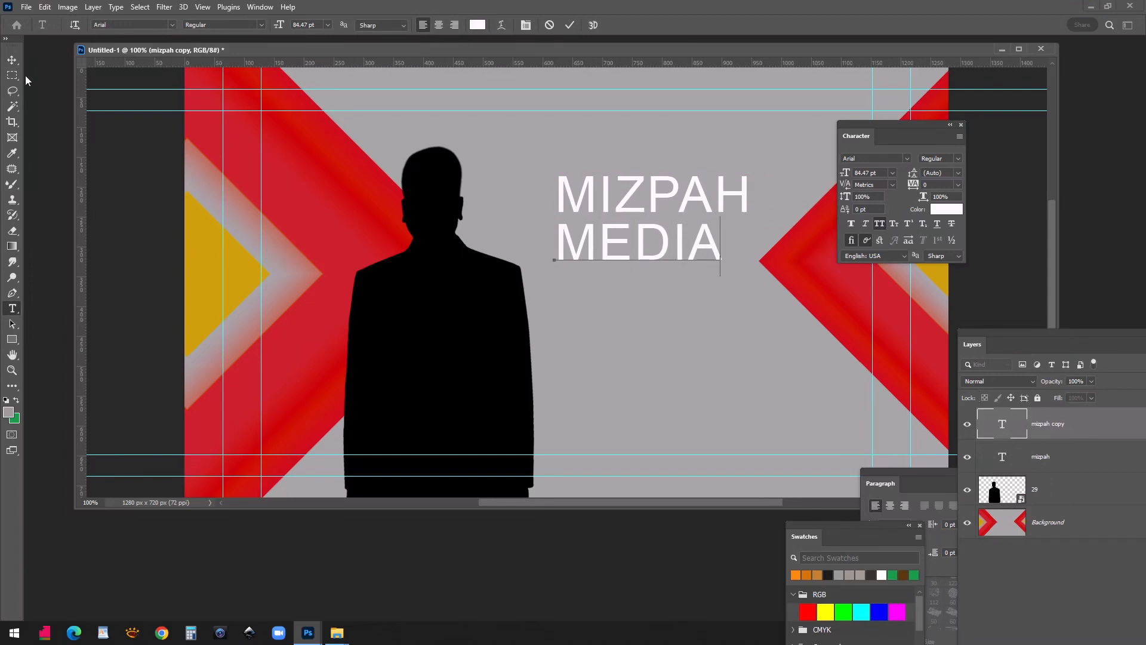
left_click(12, 59)
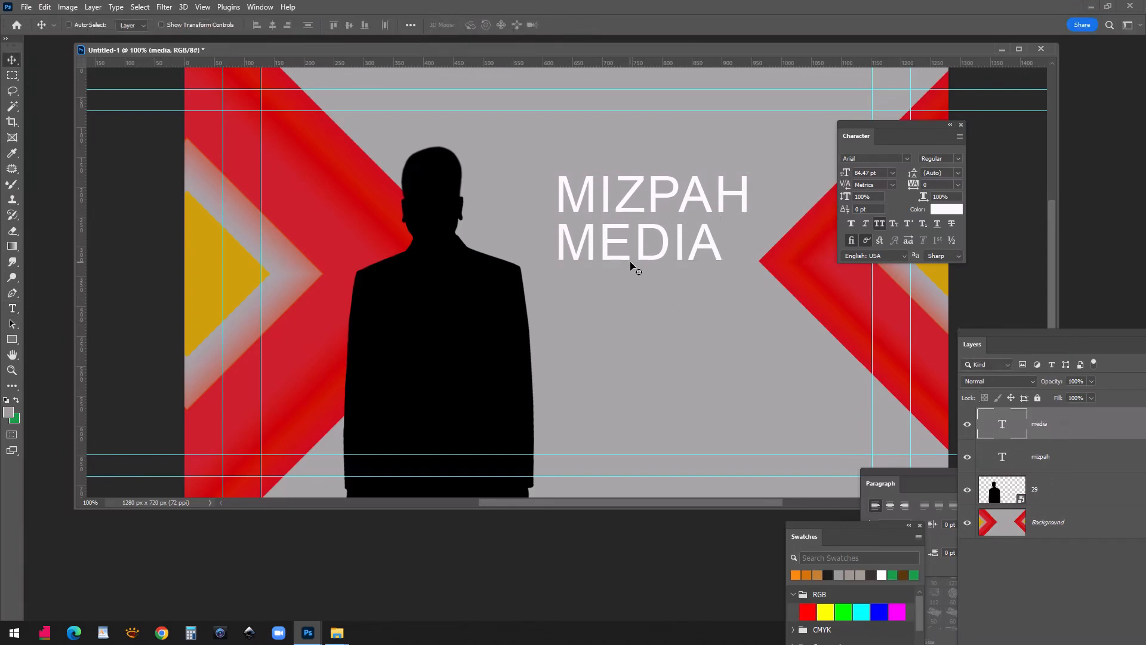
left_click_drag(628, 258, 644, 259)
Step: Open You Tube.psd from the mm folder in its own floating window
mouse_move(337, 637)
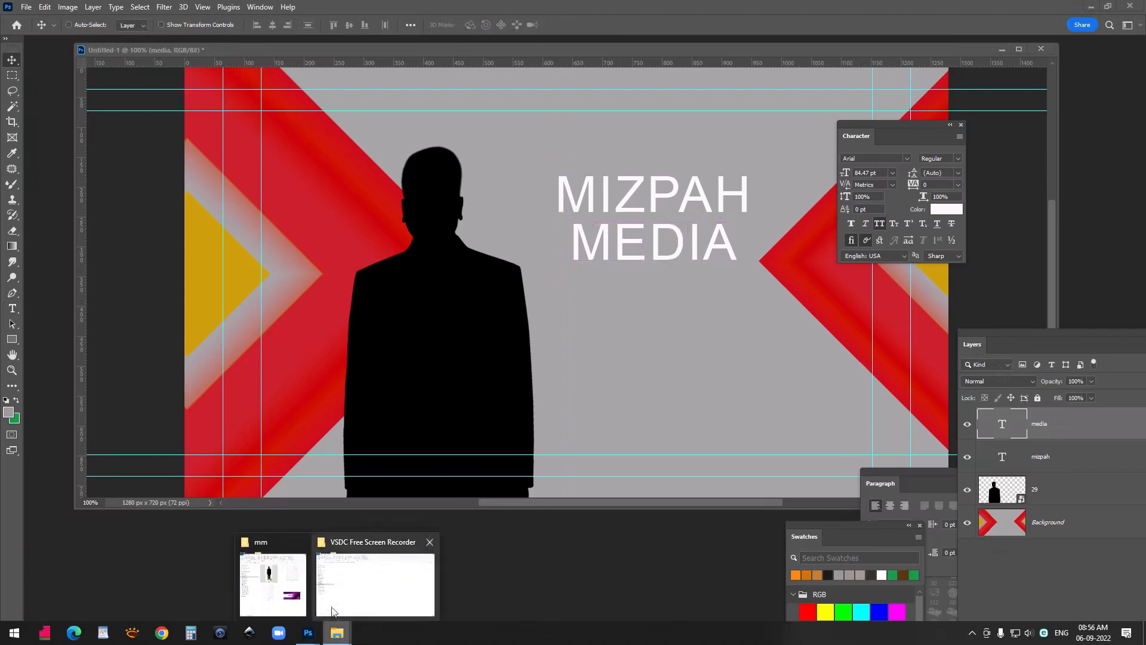
left_click(281, 588)
left_click_drag(990, 408, 343, 39)
left_click_drag(45, 43, 105, 108)
Step: Copy the tagline text layer Essential Technics for Graphic designers from You Tube.psd into the banner, above the MIZPAH title
left_click(473, 288, "ctrl")
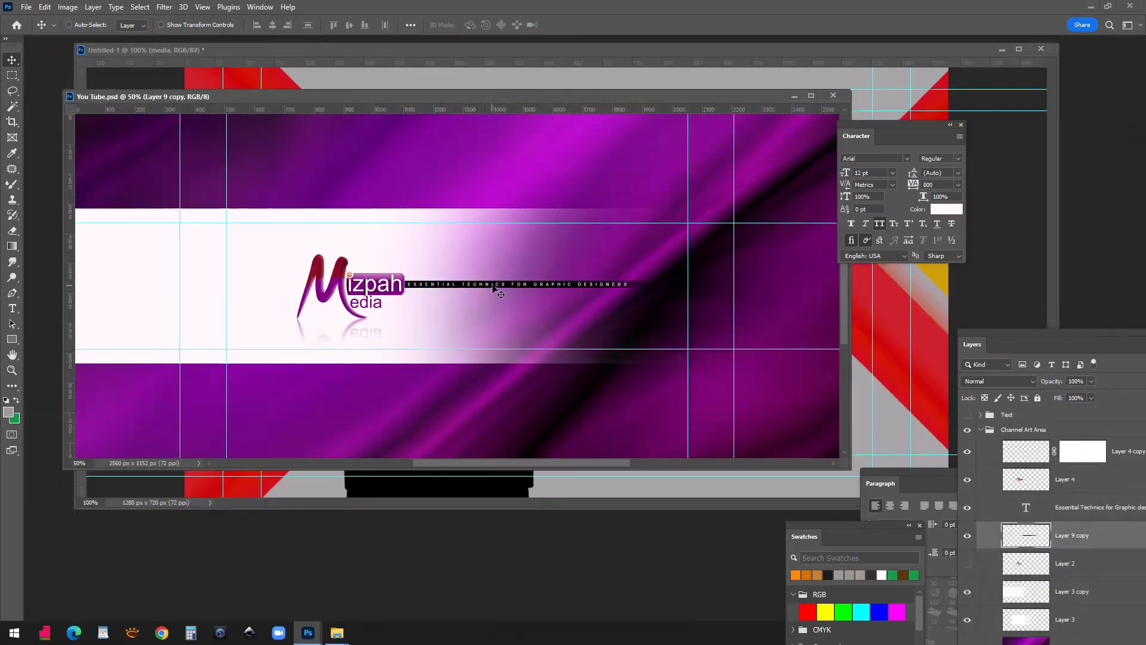
left_click_drag(572, 99, 466, 259)
left_click_drag(396, 451, 429, 465)
left_click(416, 449, "ctrl")
key("ctrl+z")
left_click(394, 452, "ctrl")
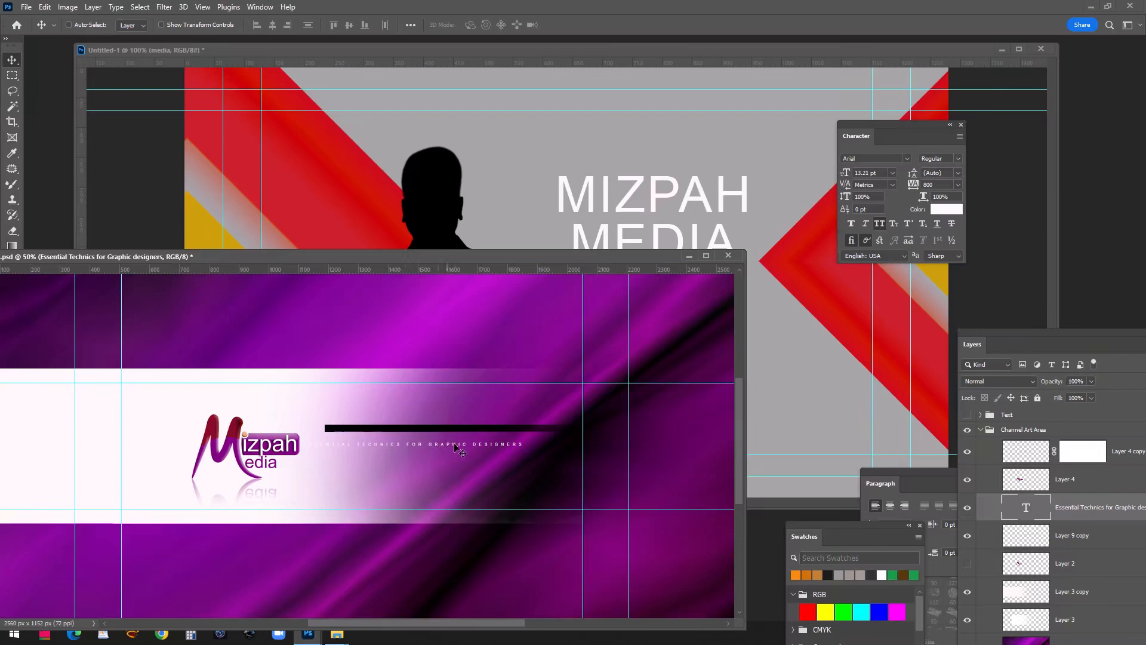
key("ctrl")
left_click_drag(469, 455, 655, 125)
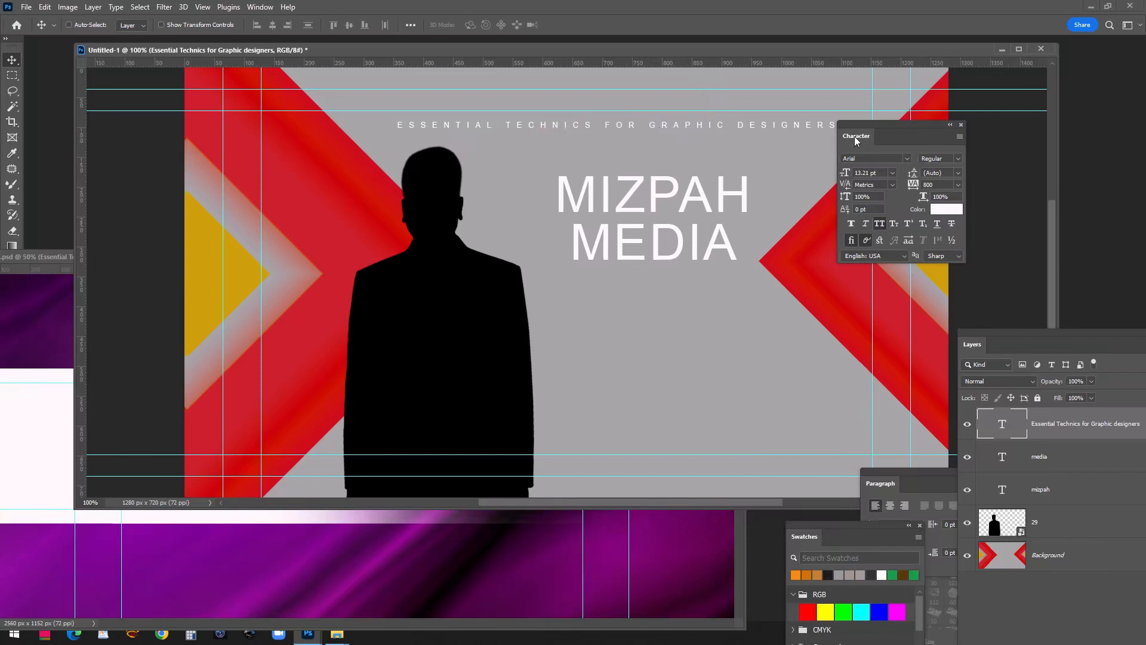
Step: Close You Tube.psd without saving its changes
left_click(962, 126)
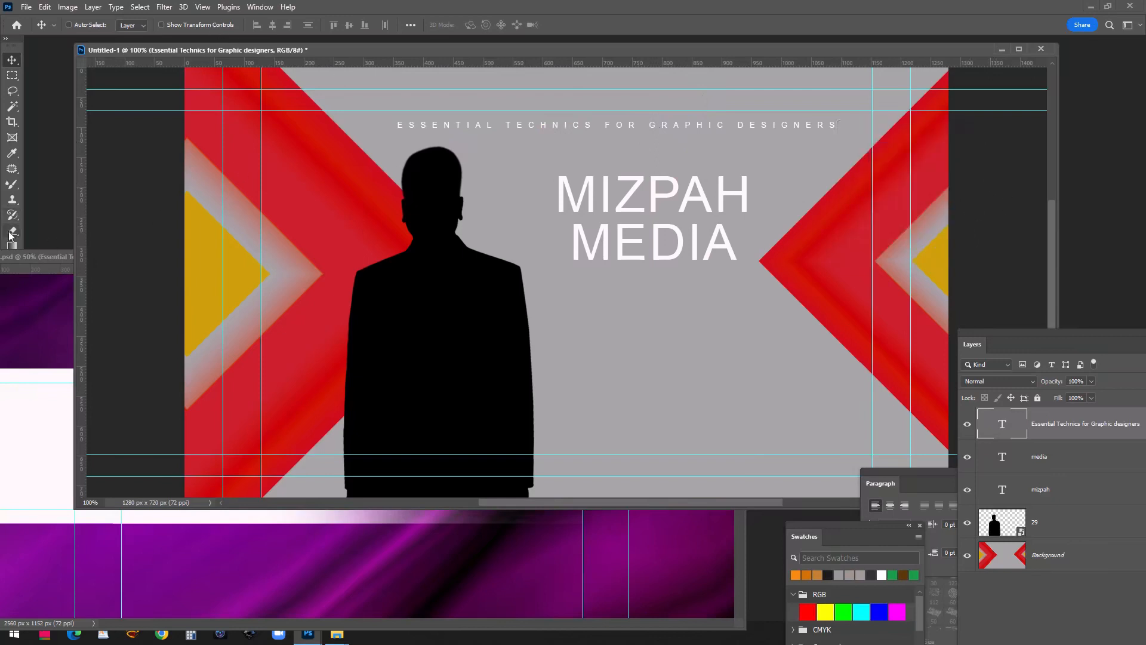
left_click_drag(45, 258, 41, 408)
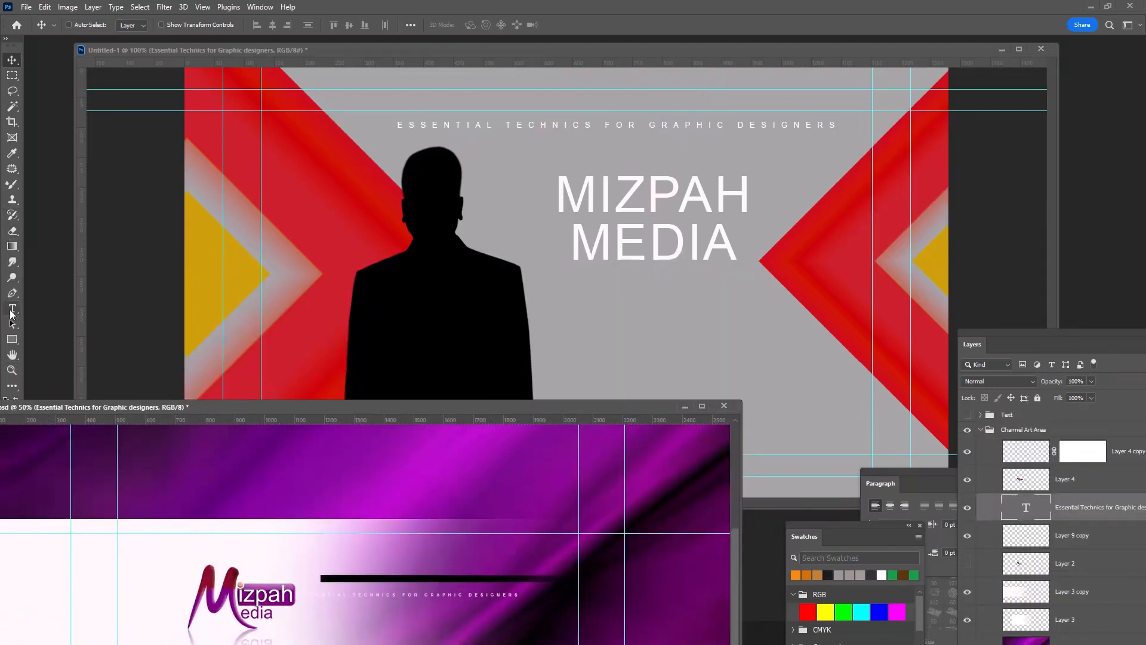
left_click(724, 406)
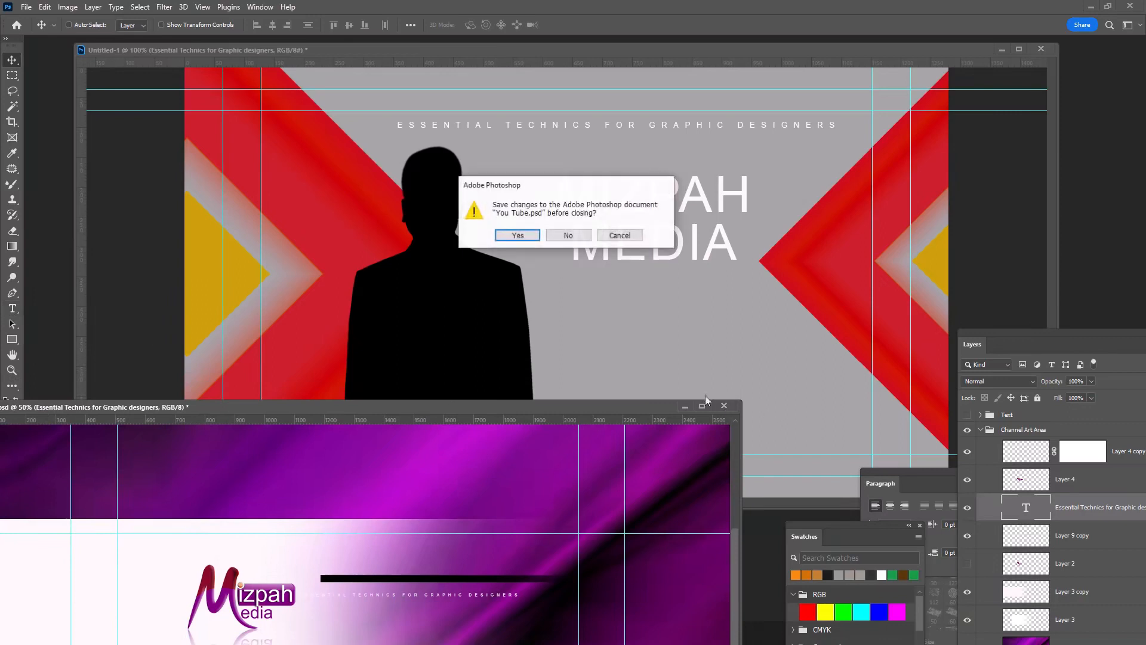
left_click(570, 235)
Step: Recolour the Essential Technics for Graphic designers tagline black
left_click(12, 308)
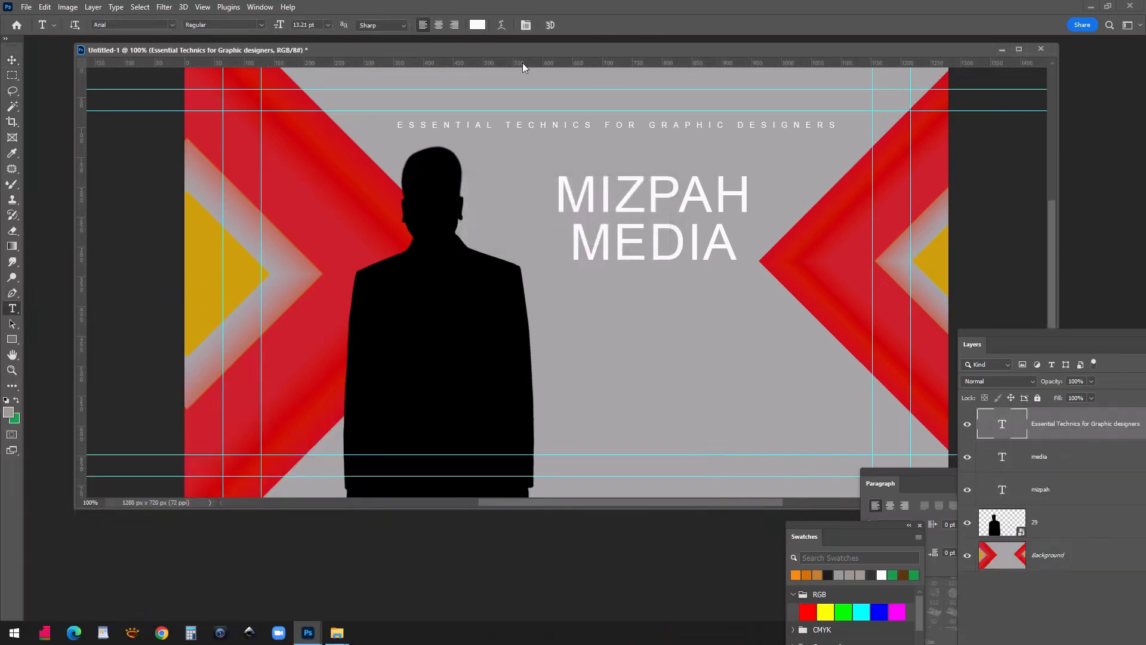
left_click(526, 25)
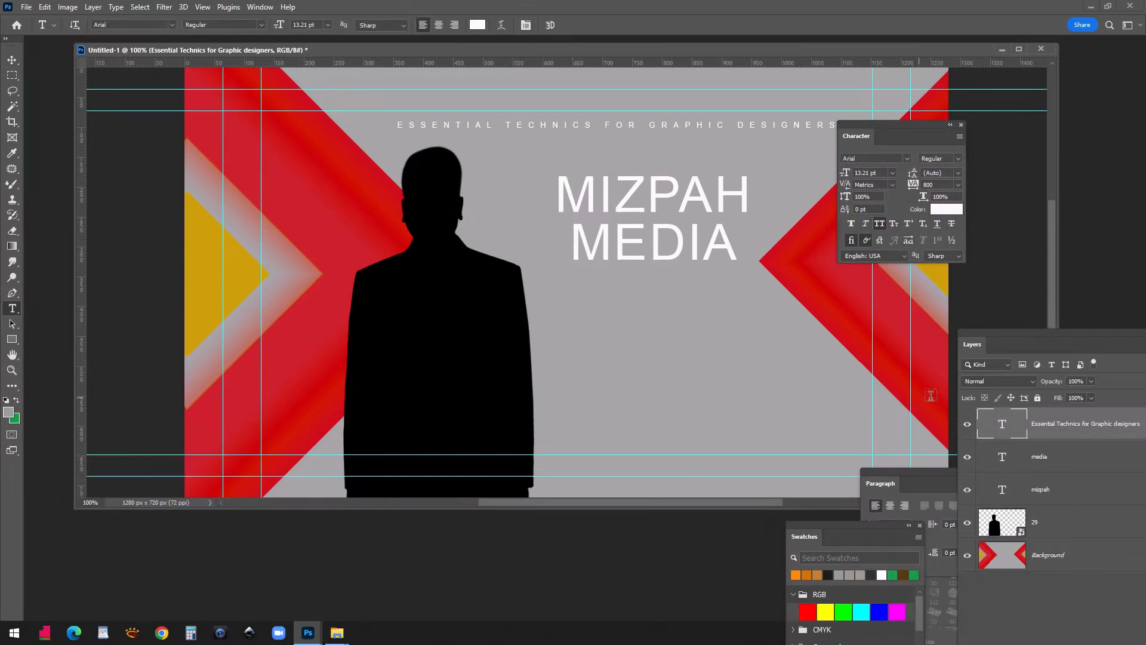
double_click(995, 425)
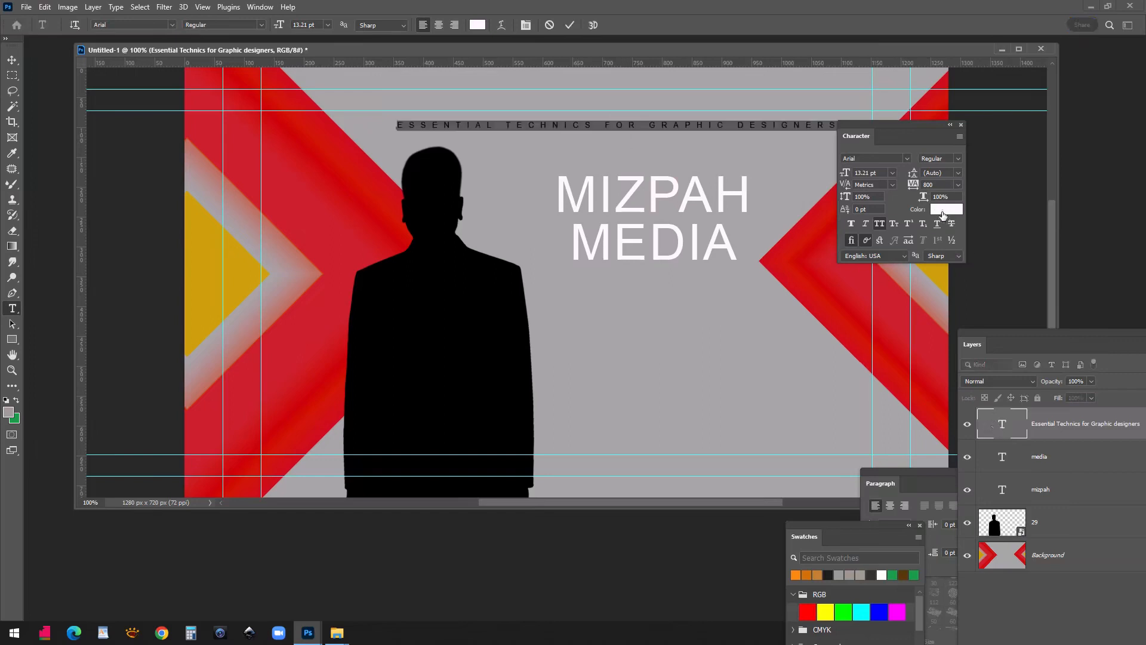
left_click(944, 210)
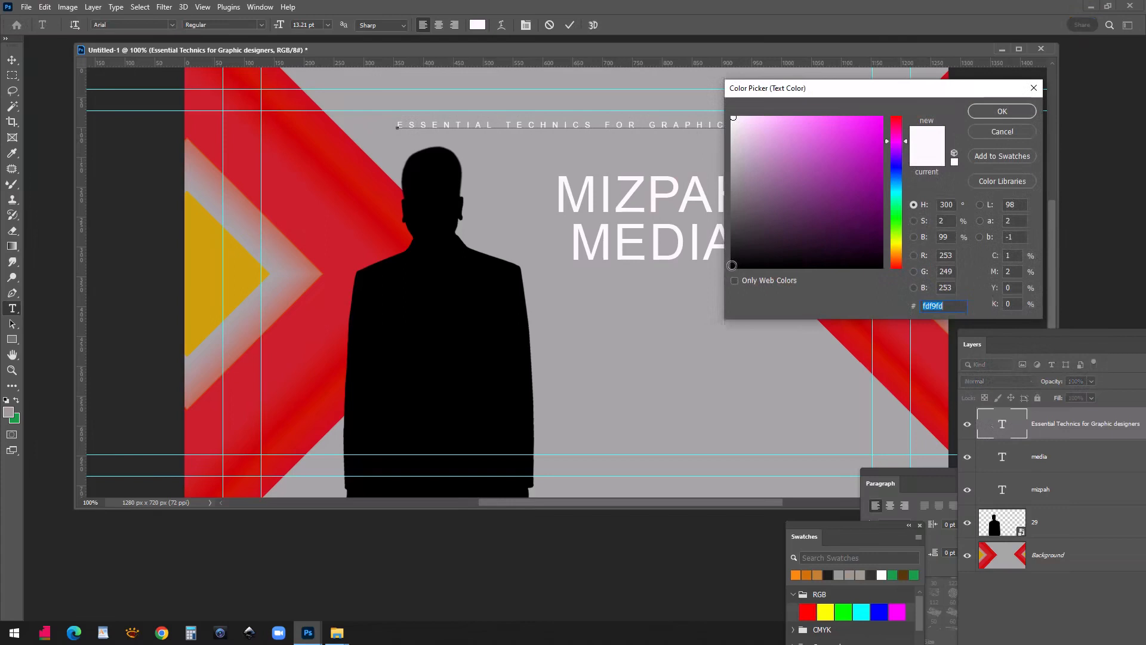
left_click(732, 265)
left_click(1001, 112)
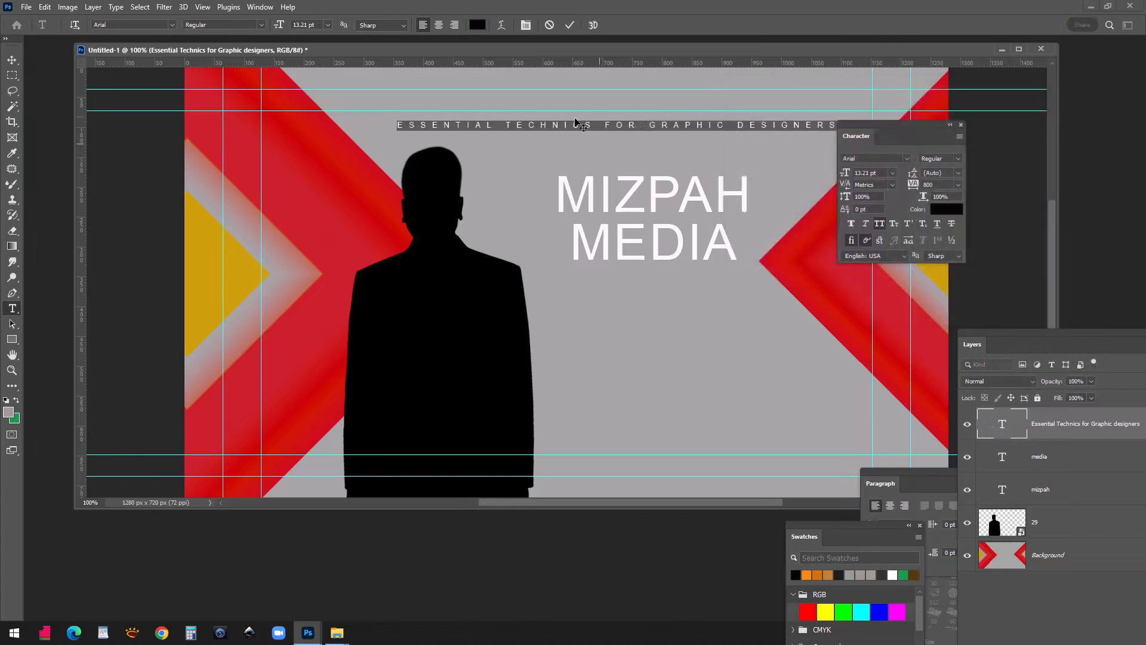
left_click(11, 55)
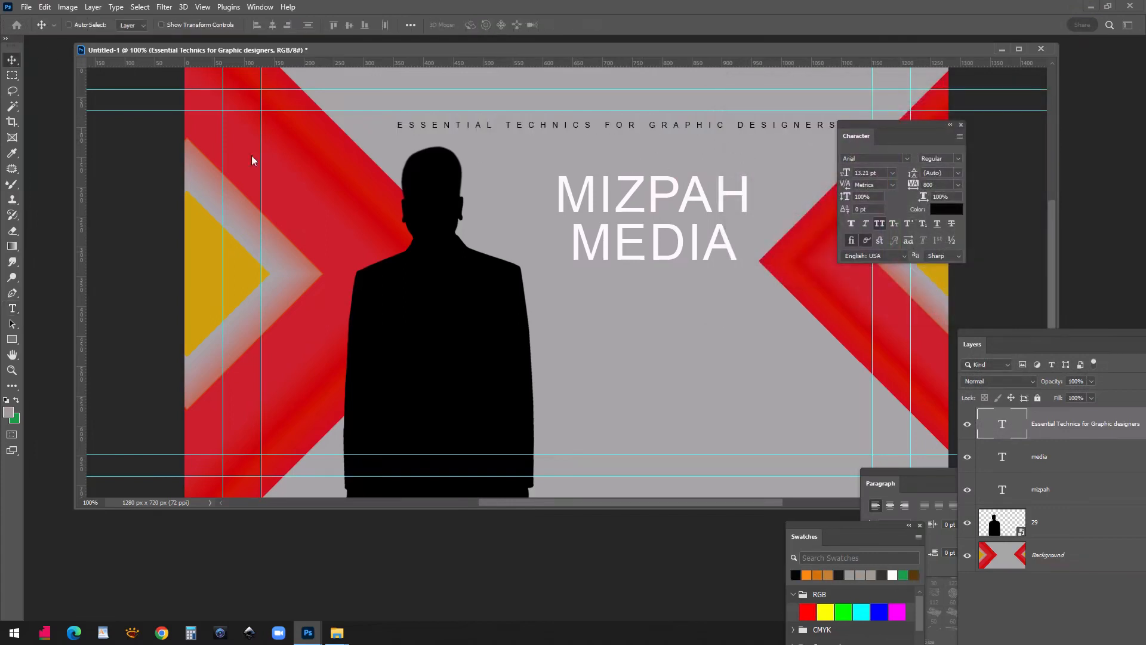
Step: Set the colour of the MIZPAH text to dark purple 510451
left_click(657, 203, "ctrl")
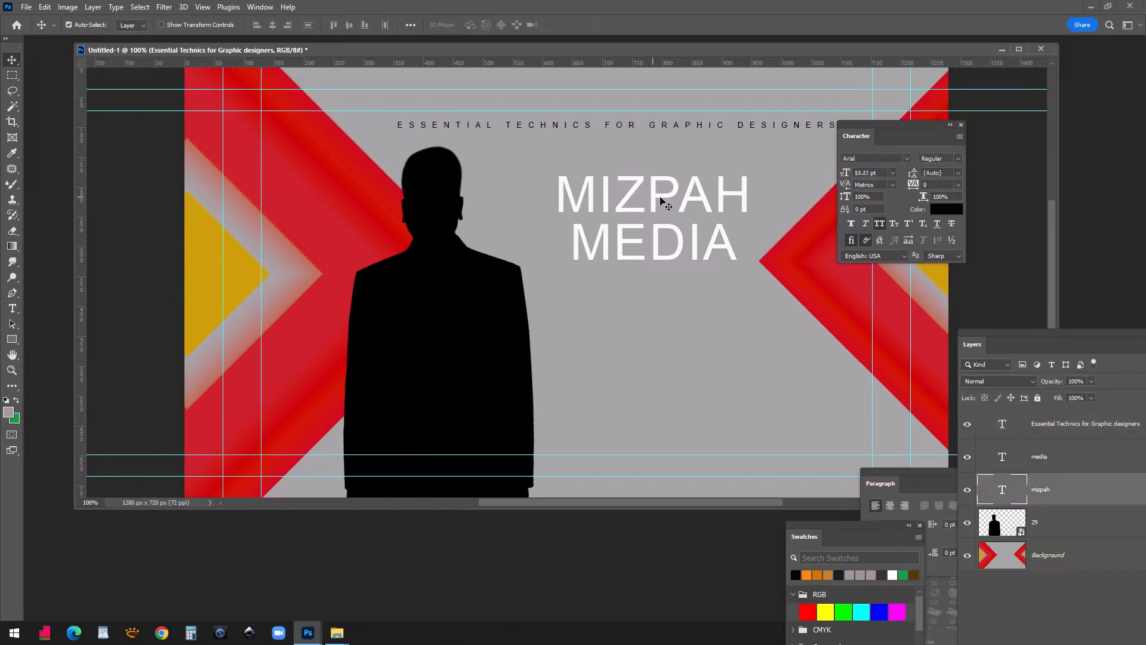
left_click(942, 210)
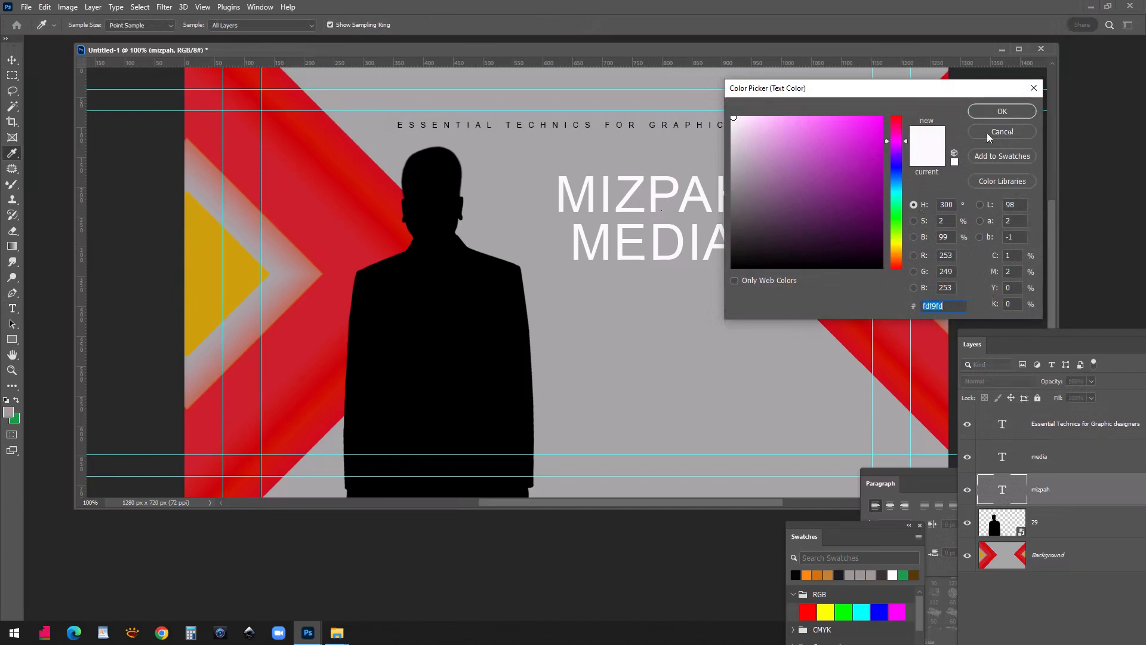
left_click(875, 220)
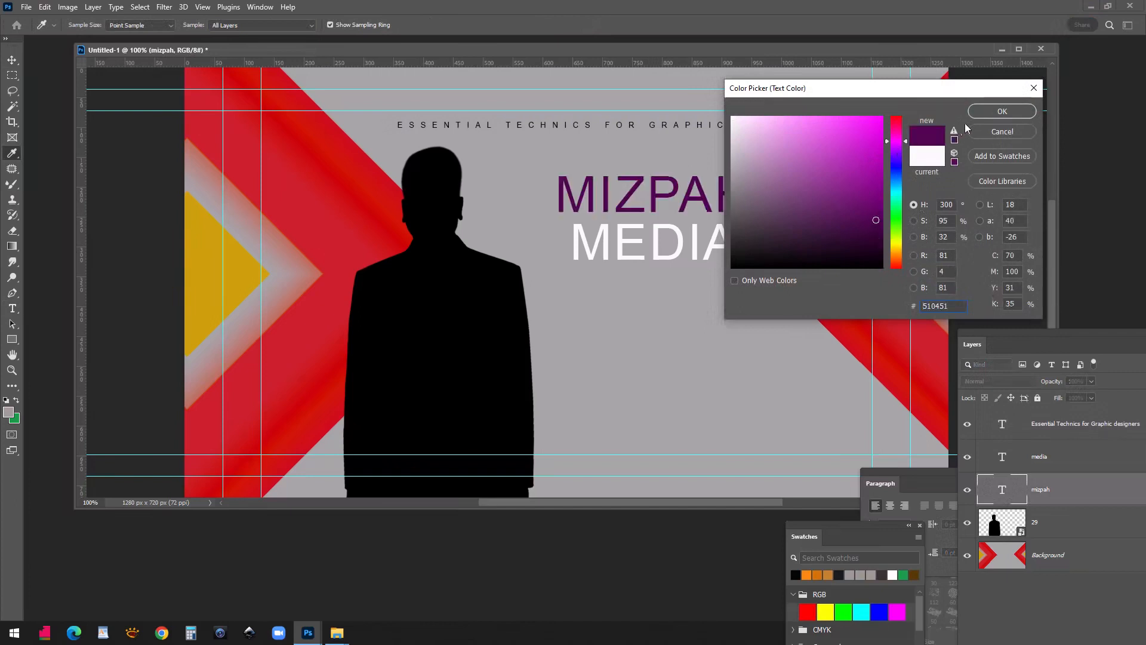
left_click(1002, 111)
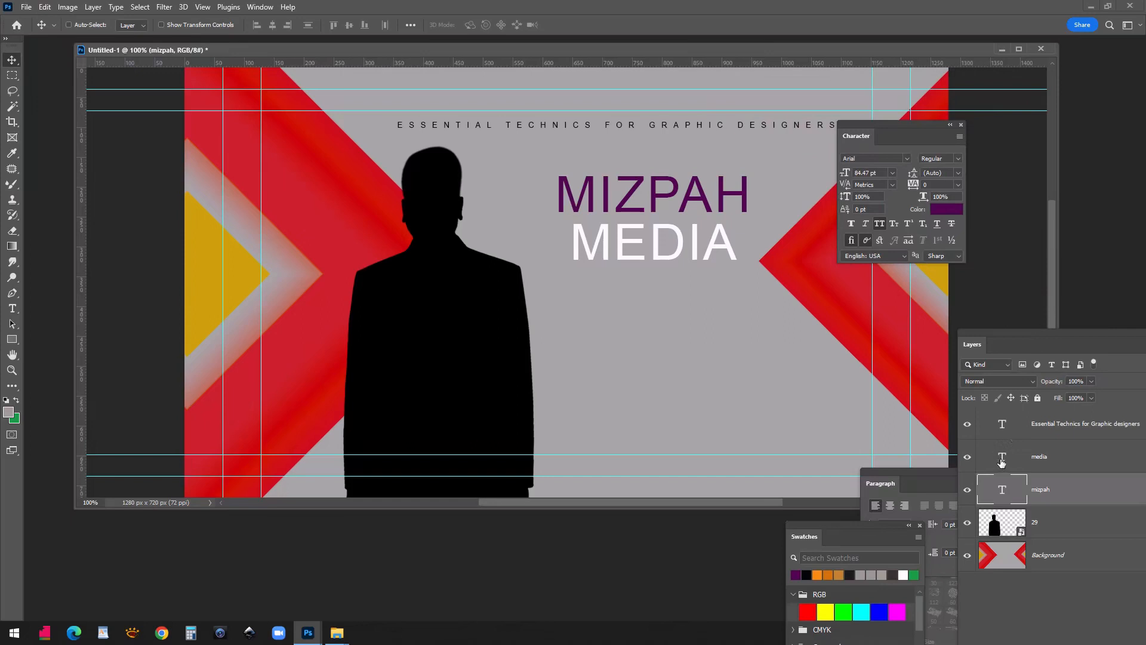
Step: Open the text colour of the MEDIA layer for editing
double_click(1002, 462)
left_click(946, 209)
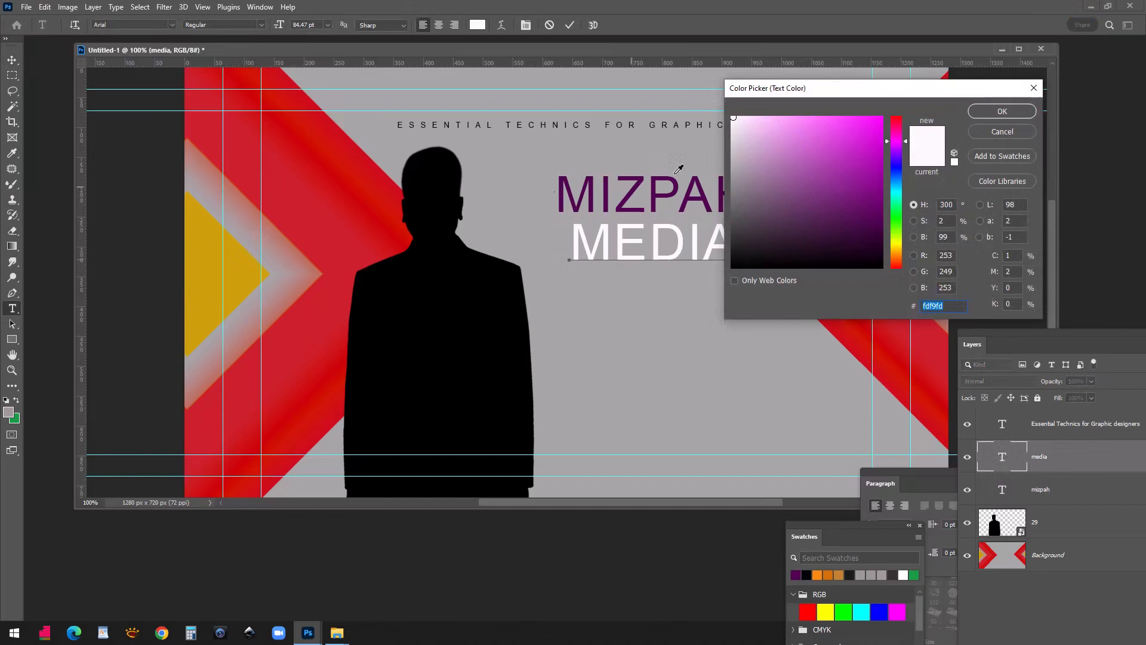
Step: Try magenta, green 159834, the background's gold and dark brown 4c3b04 as the MEDIA text colour
left_click(867, 143)
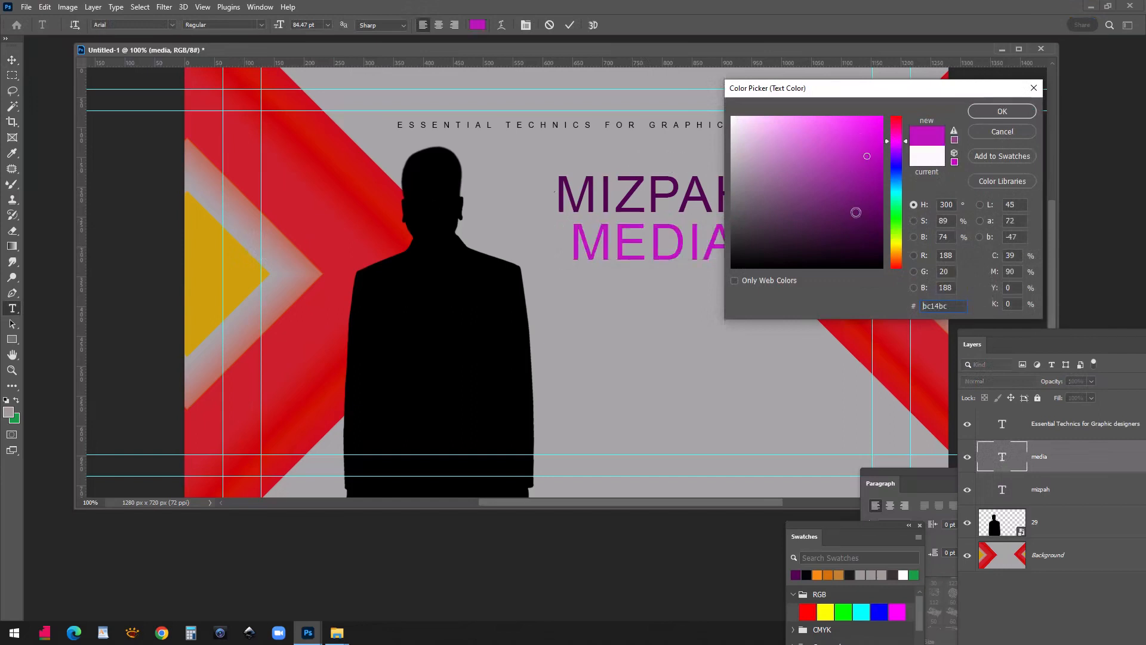
left_click(896, 212)
left_click(871, 208)
left_click(861, 177)
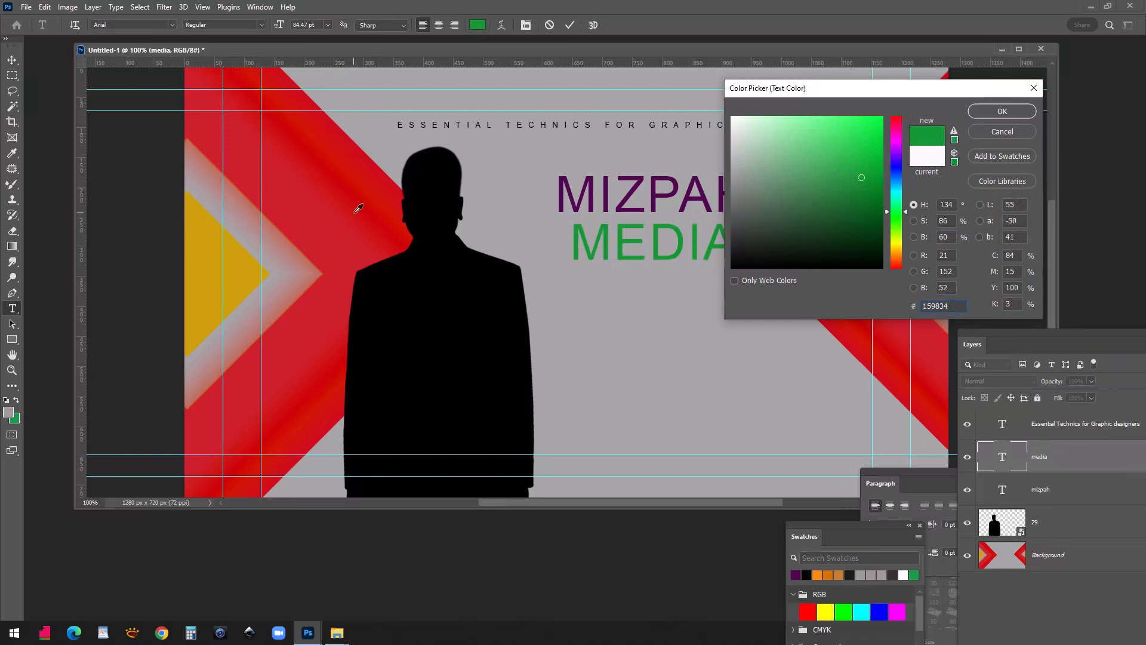
left_click(249, 255)
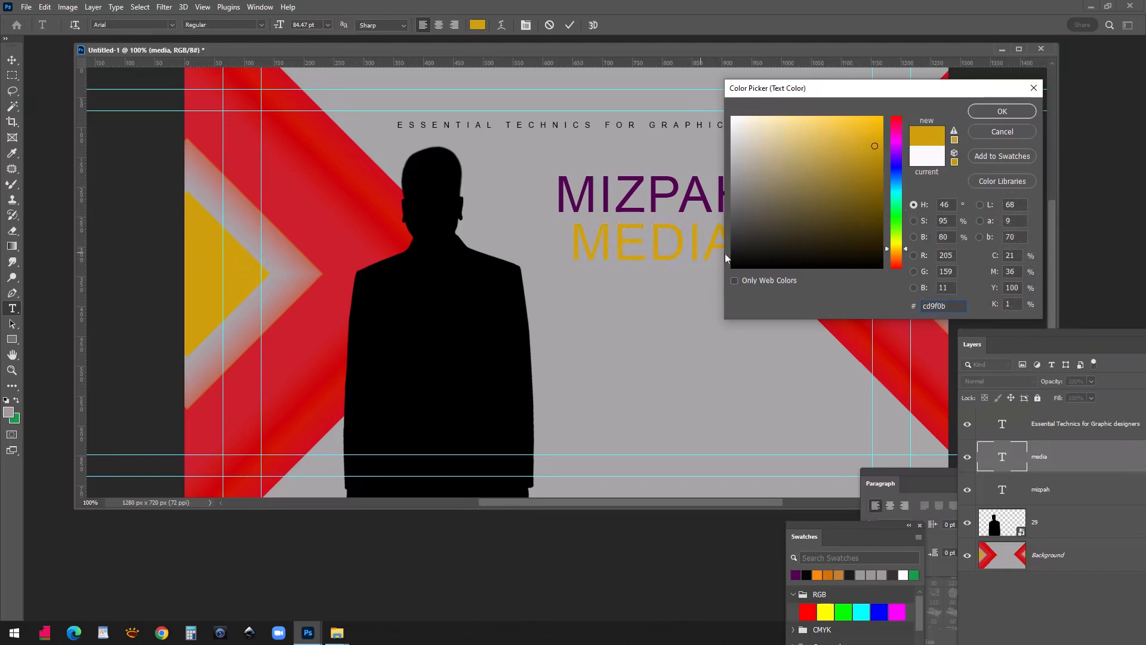
left_click(876, 221)
left_click(875, 203)
left_click(876, 222)
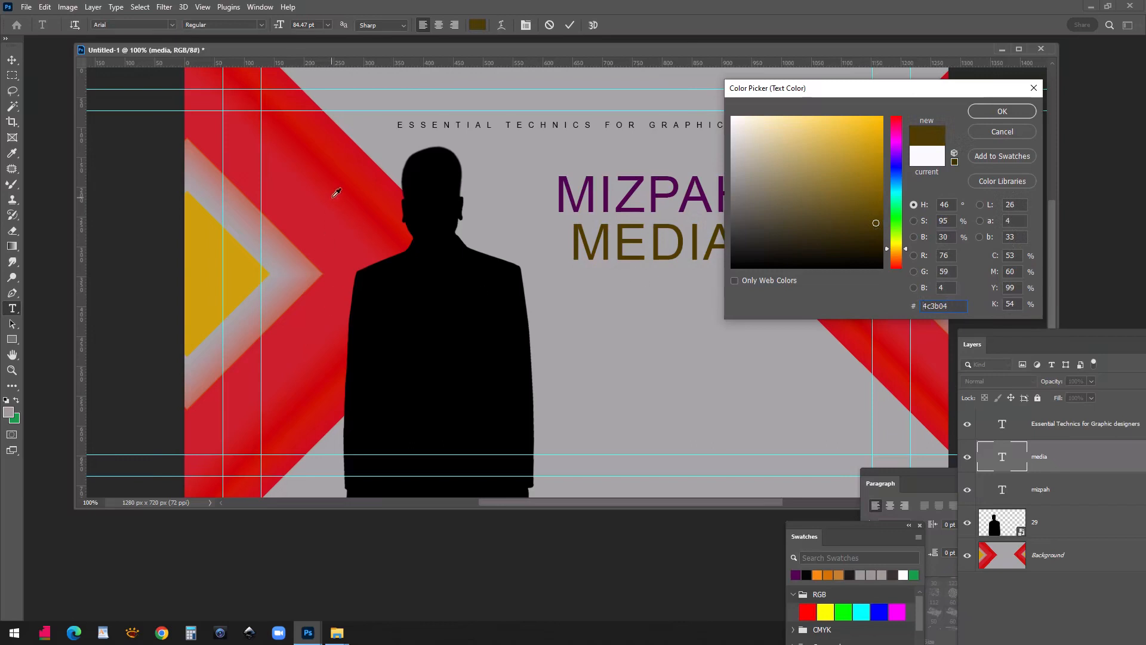
Step: Recolour the MEDIA text with a bright red sampled from the background's red chevrons
left_click(342, 175)
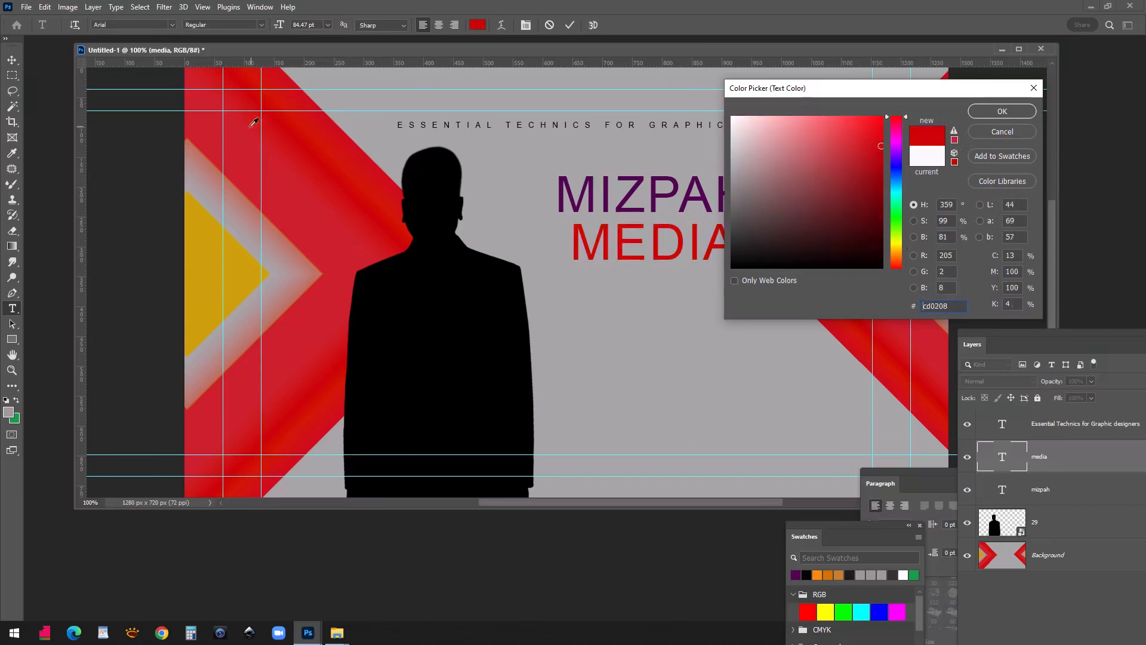
left_click(255, 231)
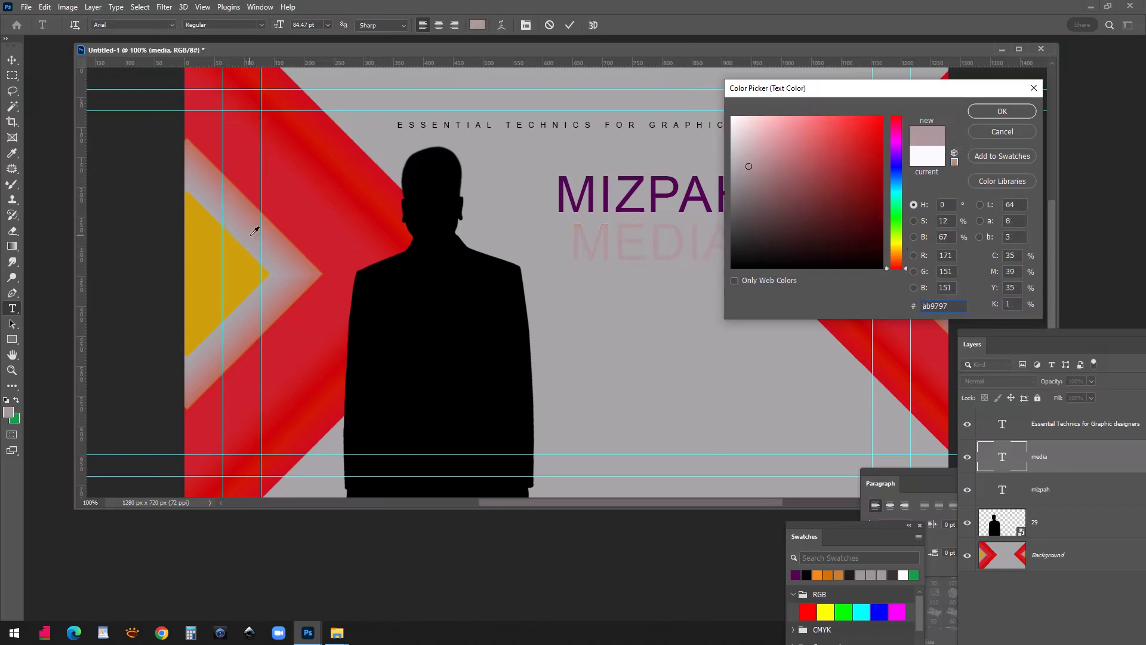
left_click(324, 317)
left_click(836, 332)
left_click(848, 326)
left_click(992, 113)
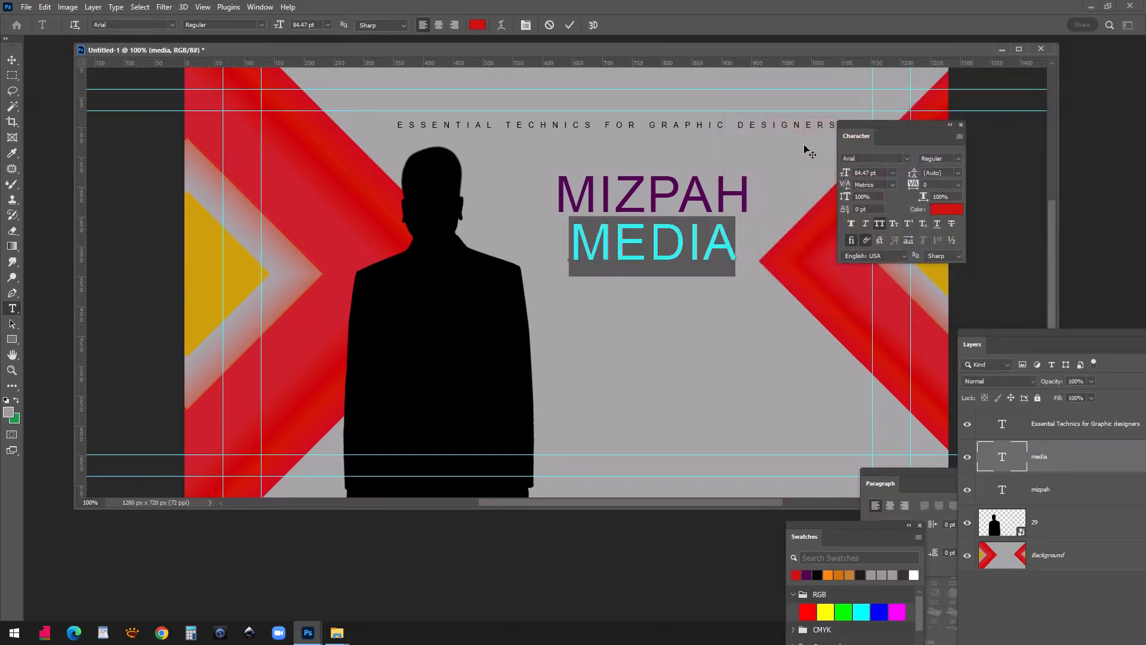
left_click(12, 60)
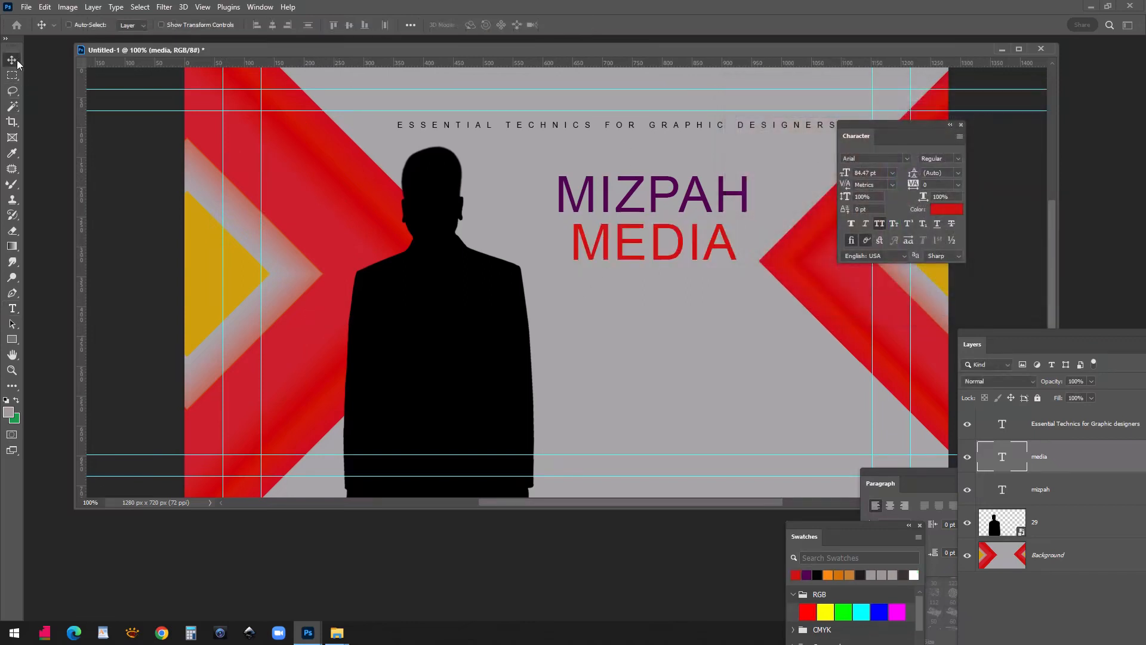
Step: Set the font of the MEDIA text to Impact
double_click(1002, 458)
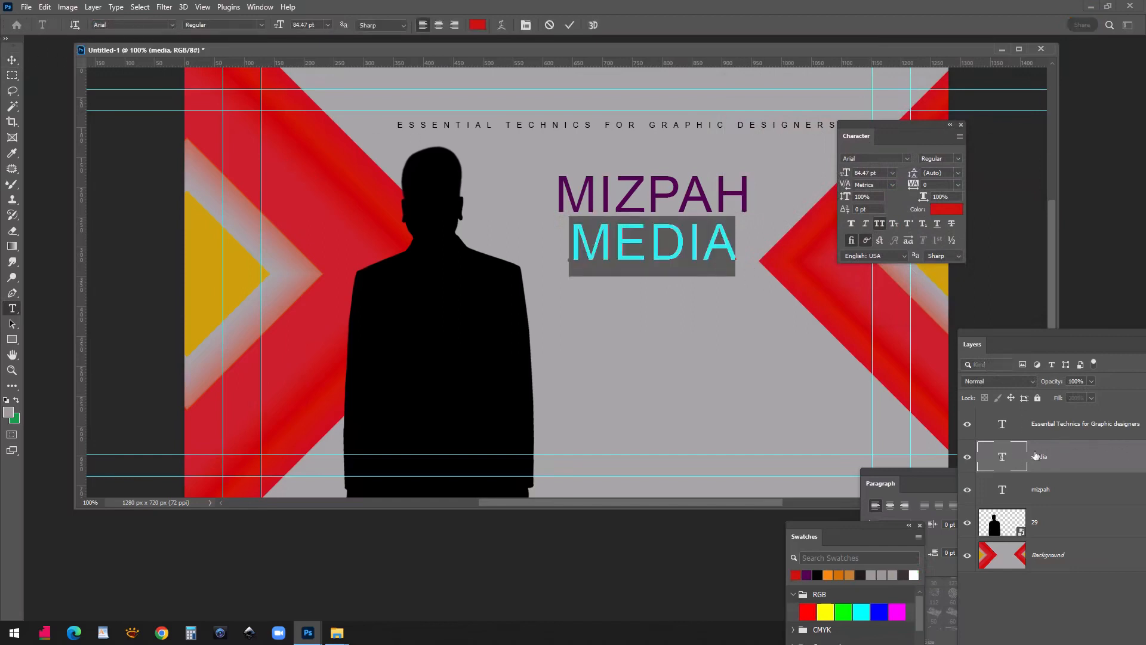
left_click(115, 24)
type("im")
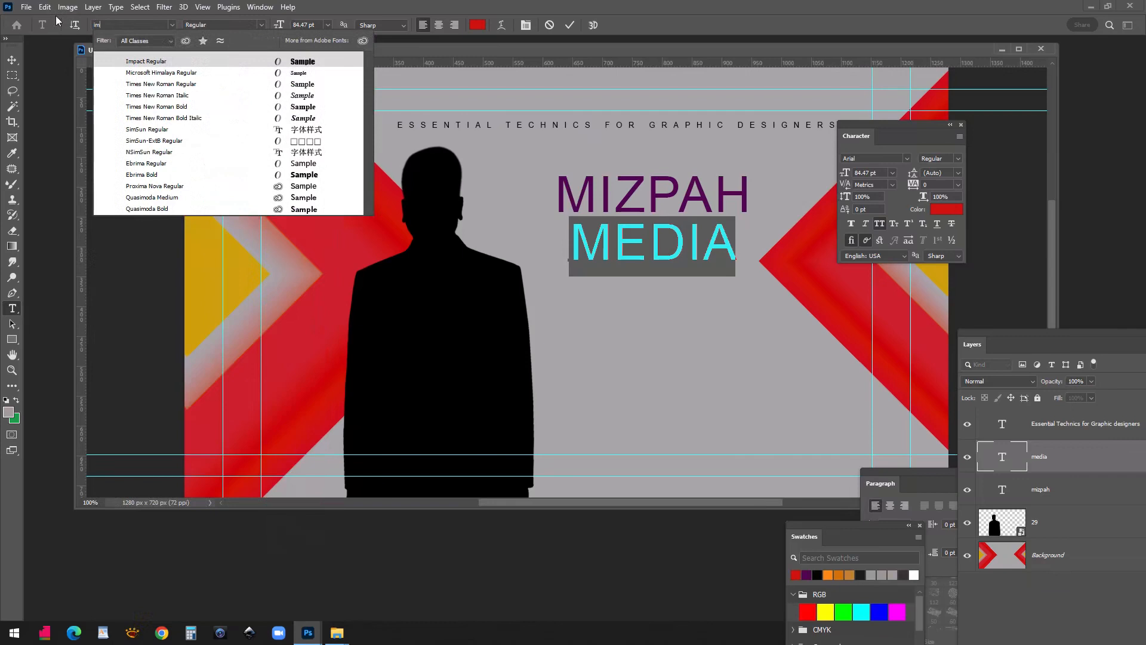
left_click(145, 62)
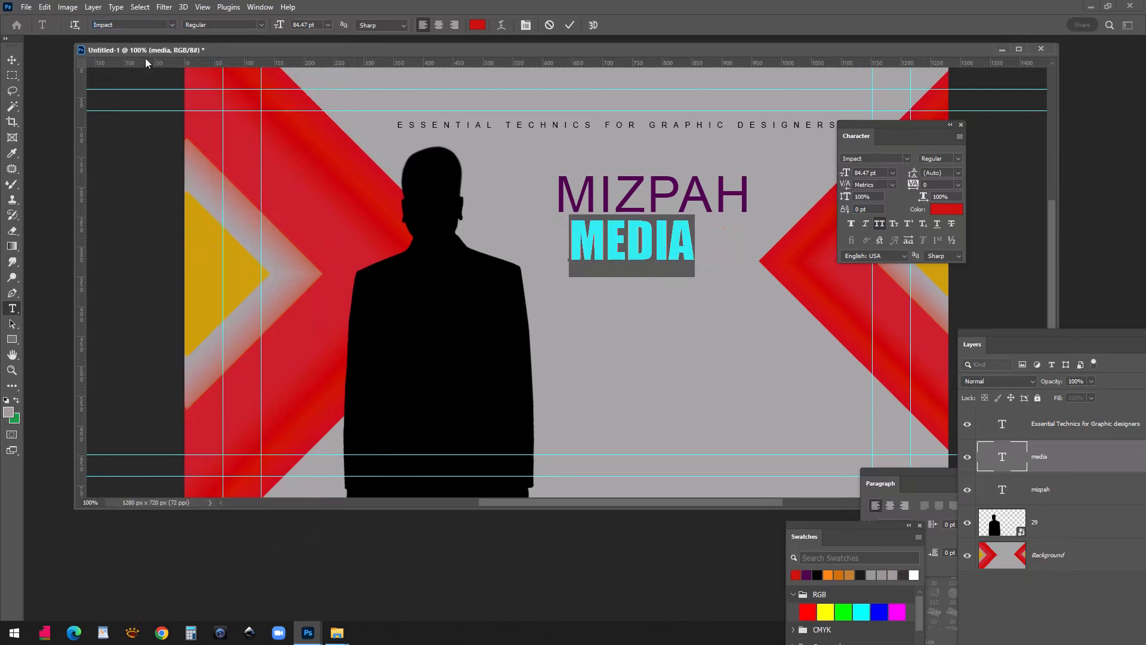
left_click(173, 25)
left_click(173, 25)
key("Down")
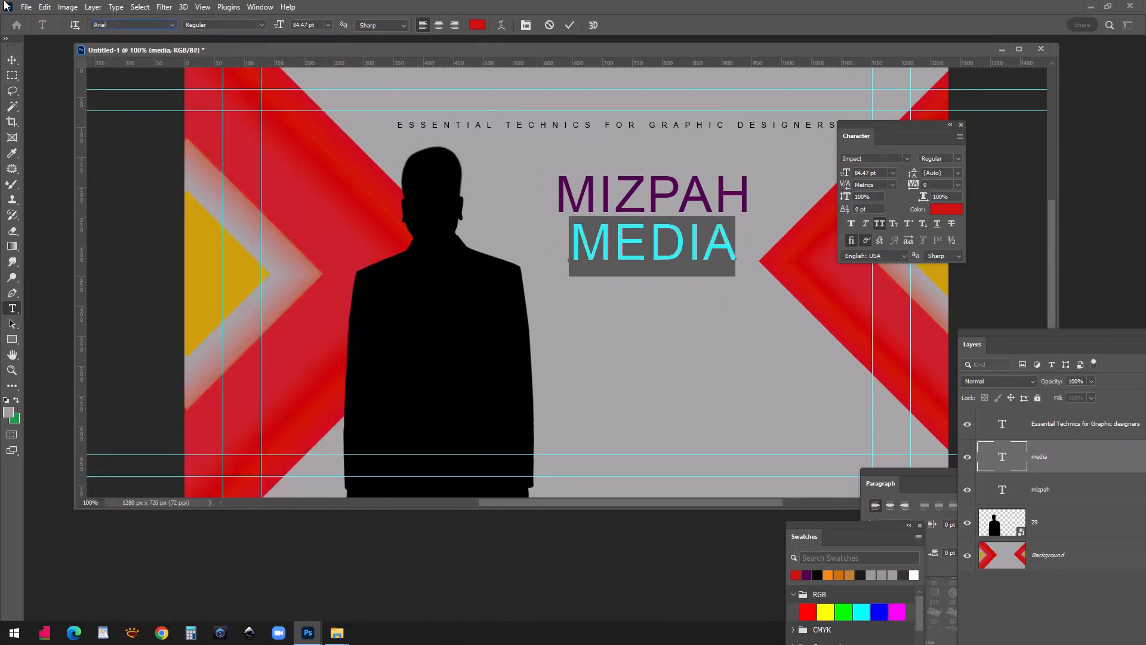
left_click_drag(109, 25, 2, 7)
type("im")
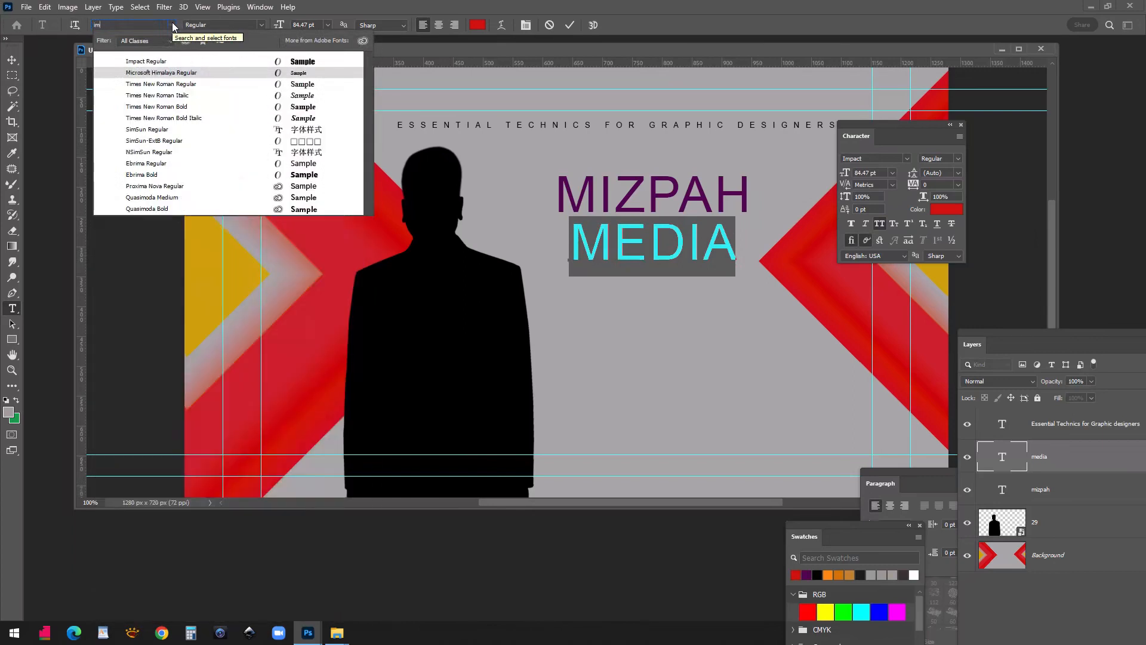
left_click(147, 61)
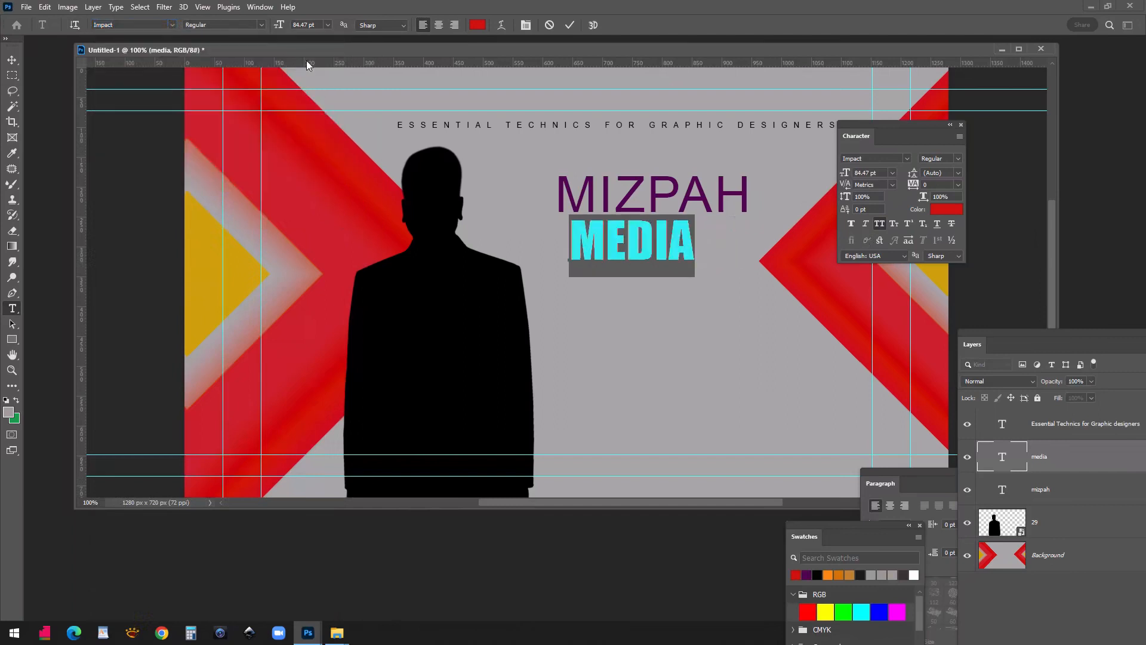
Step: Move the MEDIA text slightly sideways so it sits centred beneath MIZPAH, and uncover the end of the tagline
left_click(13, 65)
left_click_drag(629, 269, 649, 267)
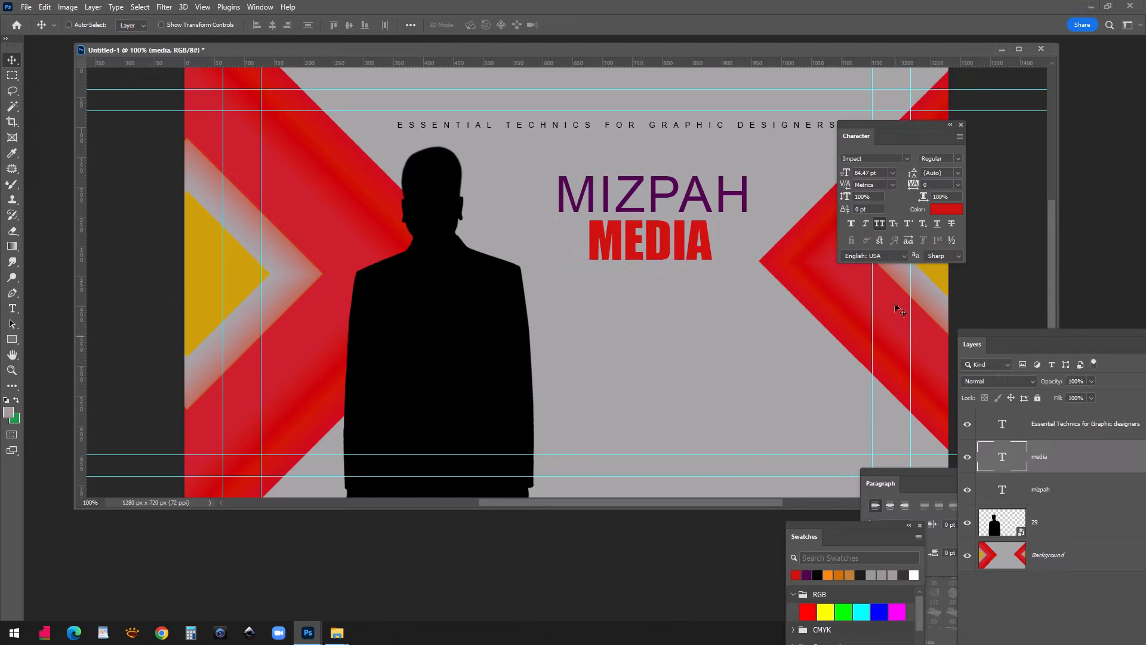
left_click_drag(899, 125, 997, 131)
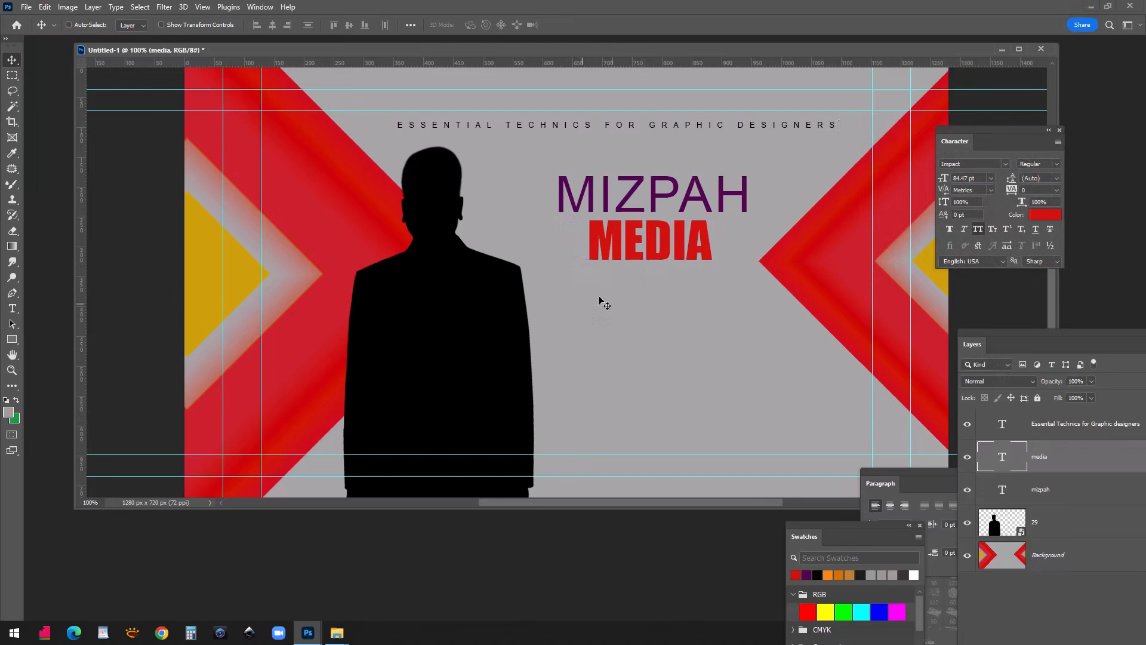
Step: Duplicate the MIZPAH text straight down into the lower canvas area and change the copy to read THANK YOU
left_click(656, 203, "ctrl")
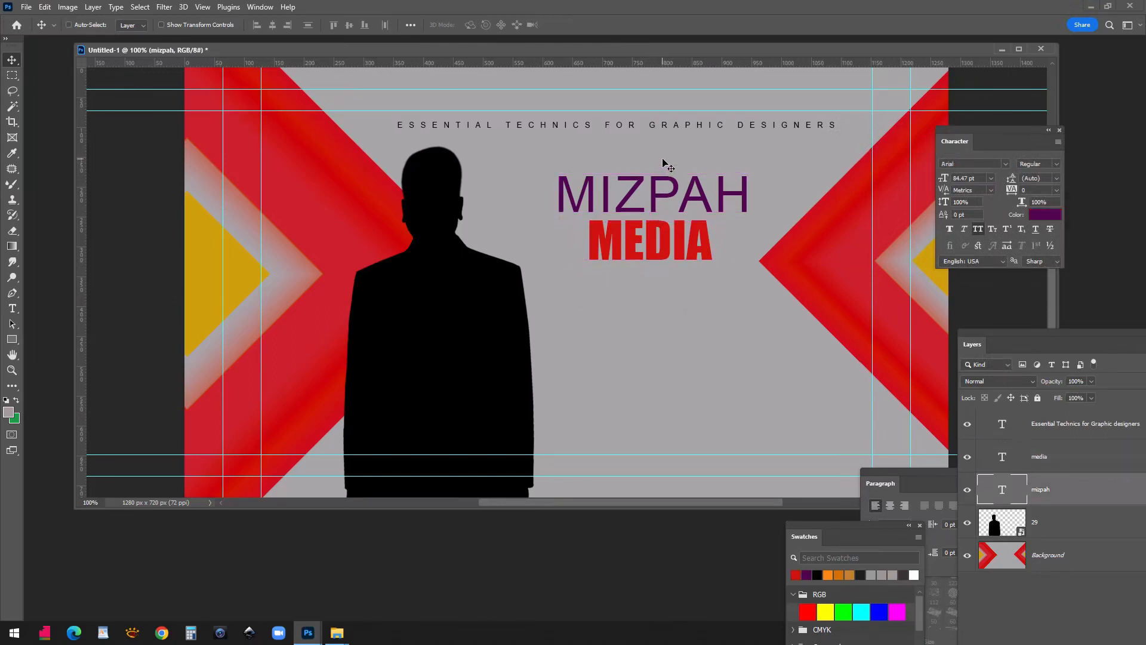
left_click_drag(664, 164, 664, 391)
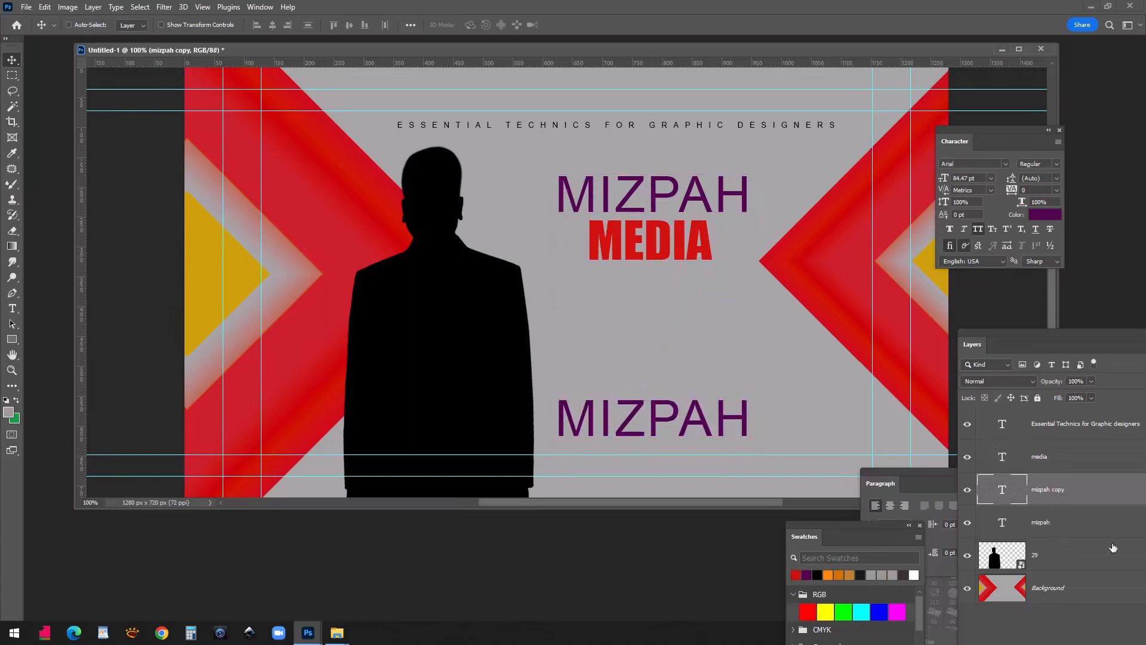
double_click(1001, 493)
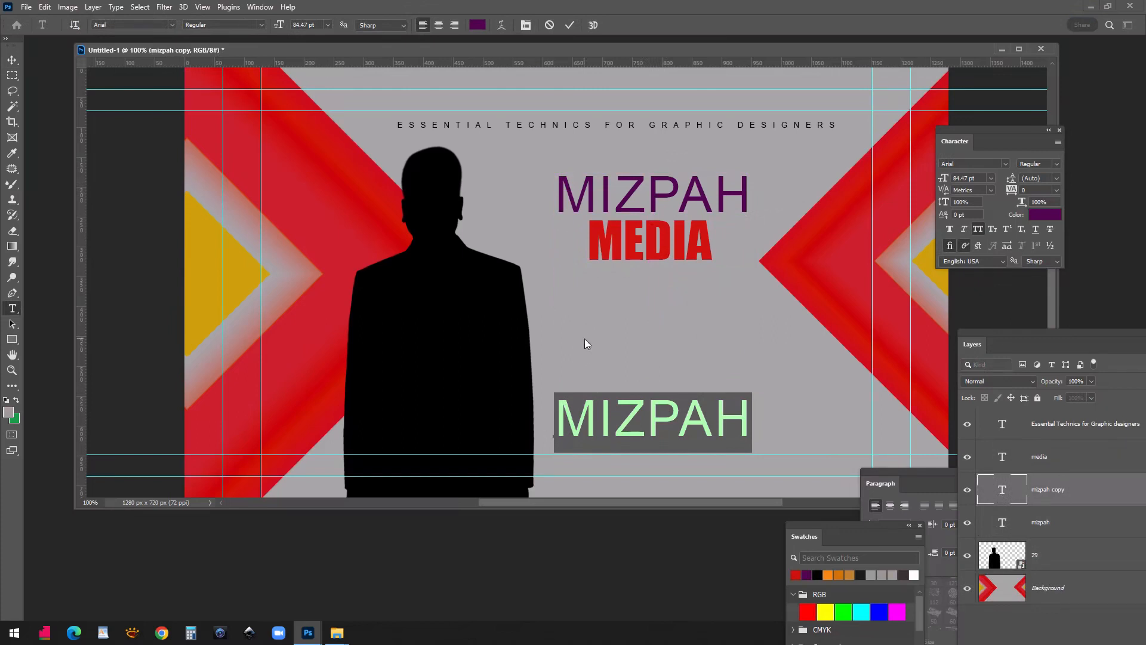
type("THANK YOU")
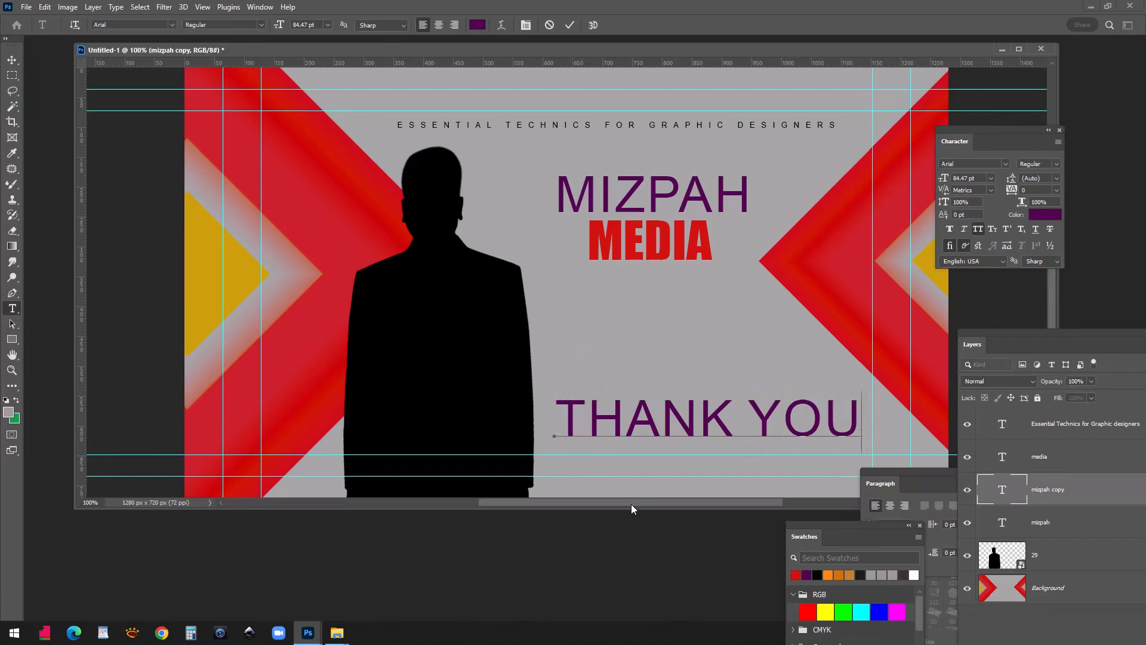
left_click(12, 61)
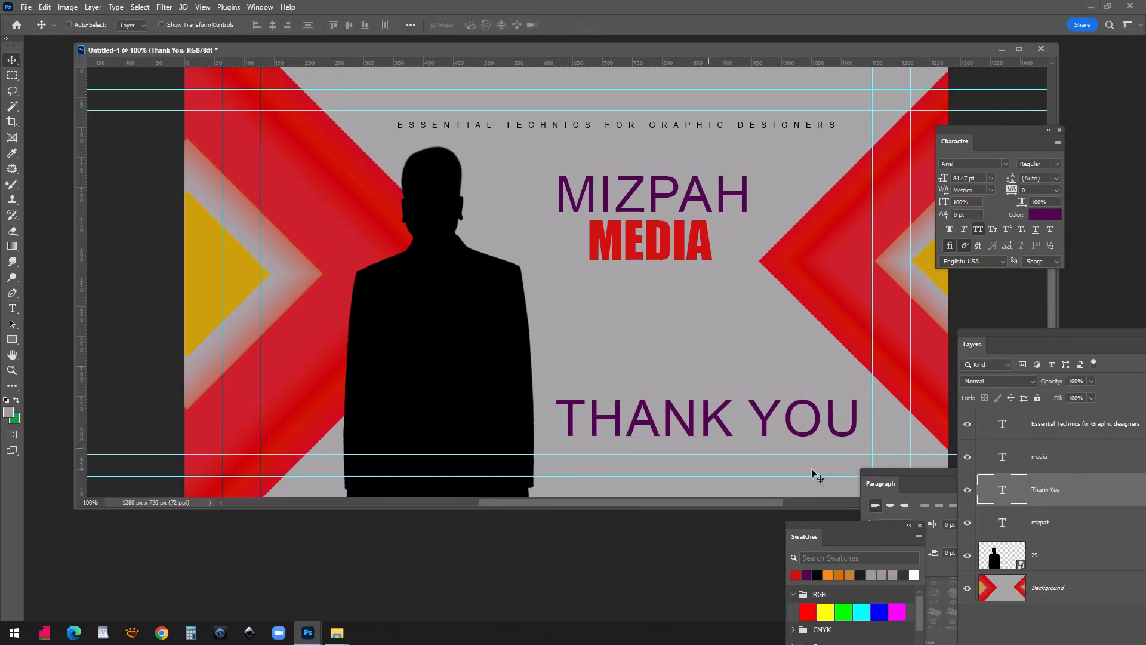
Step: Scale the THANK YOU text down to about 17.44 pt and place it a short distance below MEDIA
key("ctrl+t")
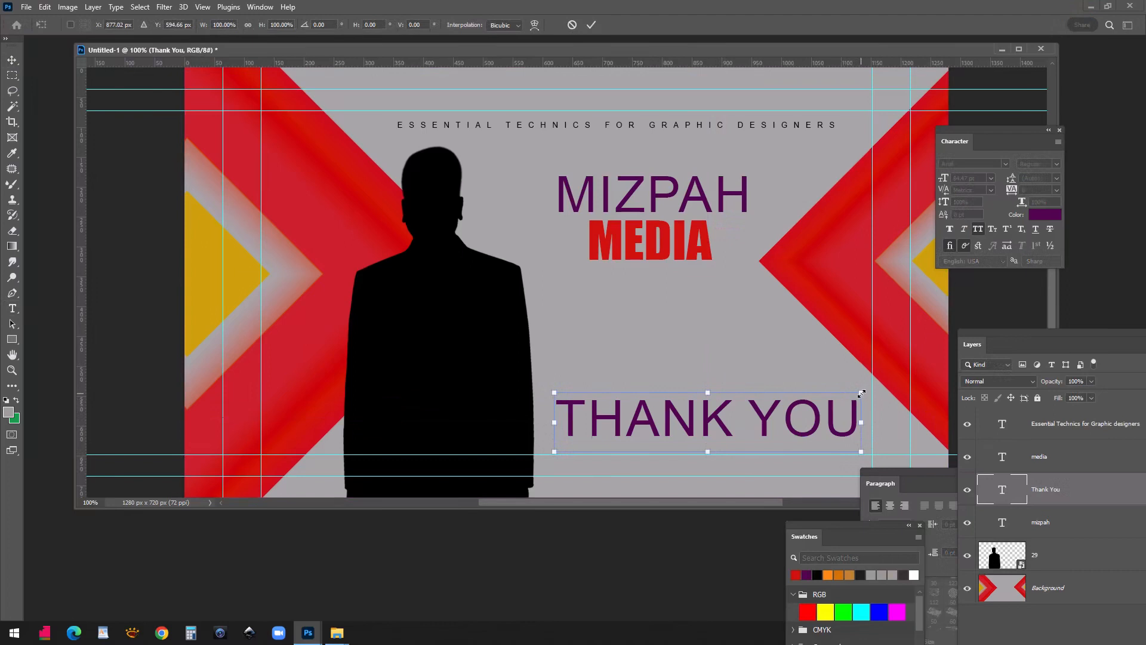
left_click_drag(864, 391, 650, 316)
key("Return")
Step: Duplicate the THANK YOU line, change the copy to FOR WATCHING and centre it directly beneath the original
left_click_drag(680, 276, 679, 313)
double_click(988, 488)
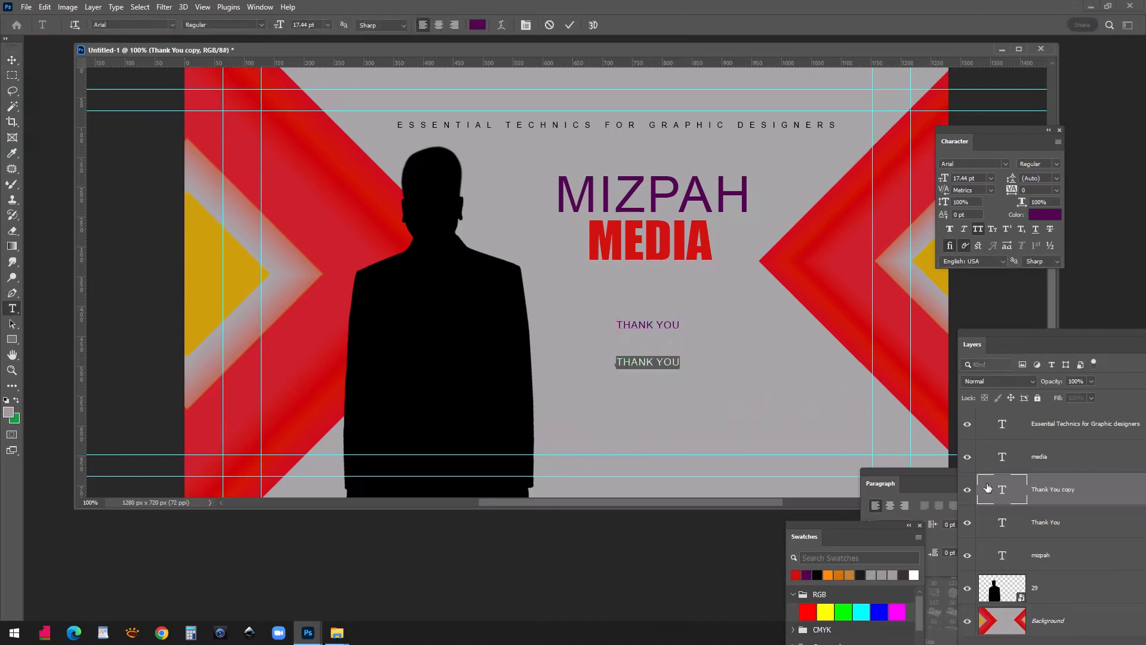
type("FOR WATCHING")
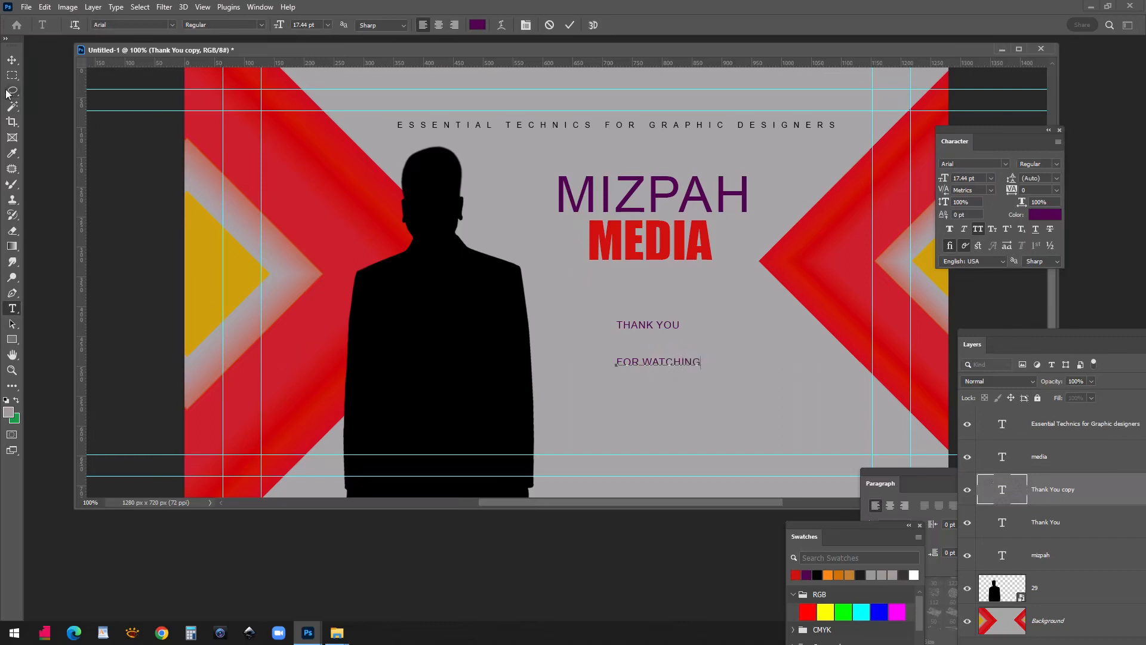
left_click(12, 60)
left_click_drag(662, 377, 651, 357)
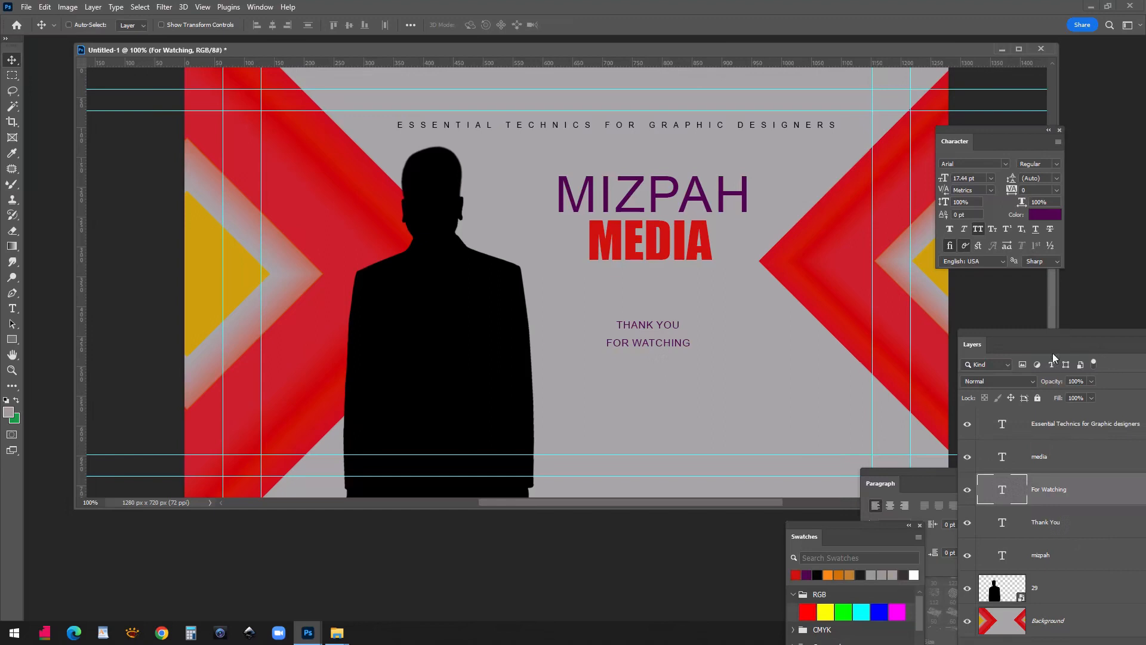
Step: Move the THANK YOU and FOR WATCHING lines together down to the lower part of the canvas
left_click_drag(1070, 337, 1020, 260)
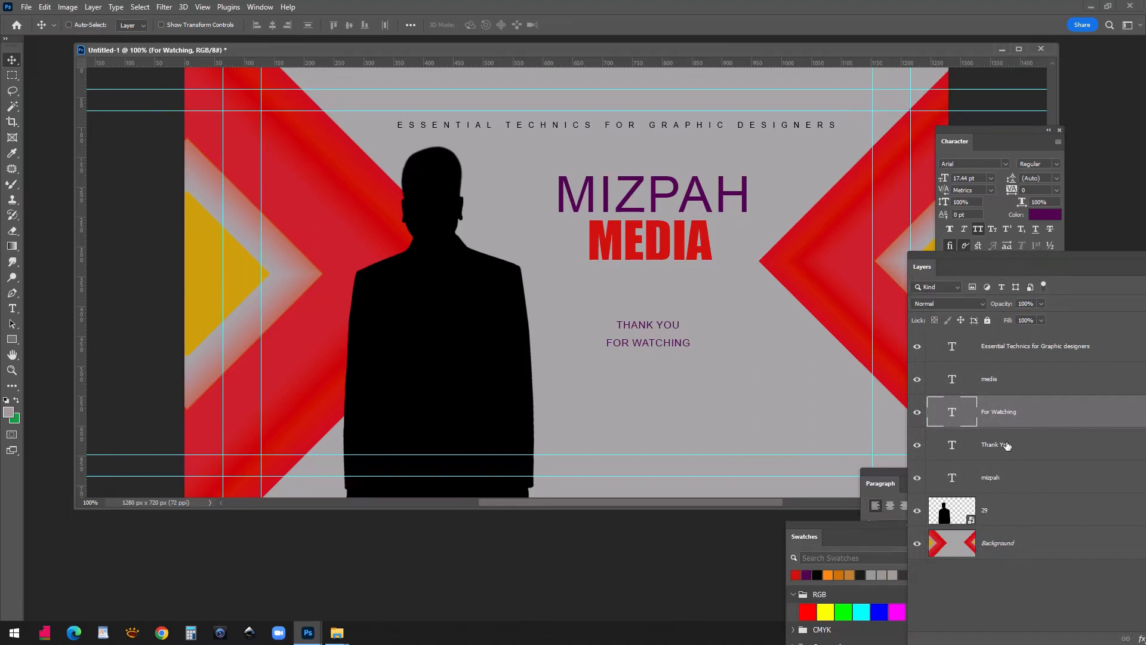
left_click(1026, 453, "shift")
left_click_drag(664, 301, 670, 385)
Step: Open You Tube.psd from the mm folder and copy its Mizpah Media logo with the reflection into the banner document
mouse_move(337, 634)
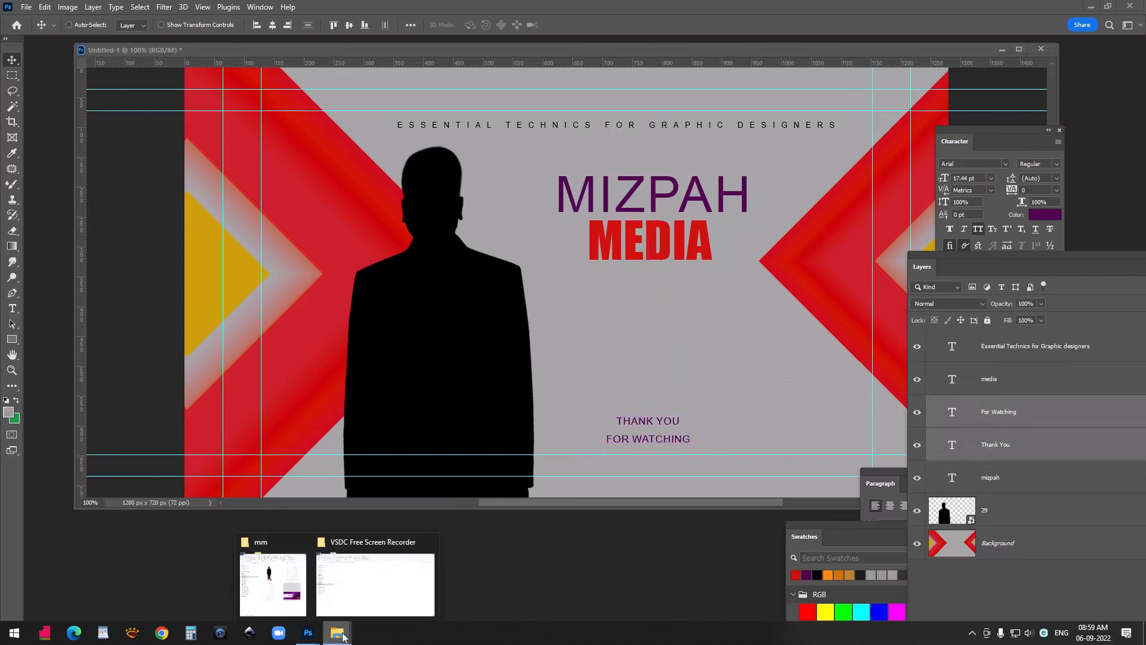
left_click(274, 594)
left_click_drag(991, 410, 35, 46)
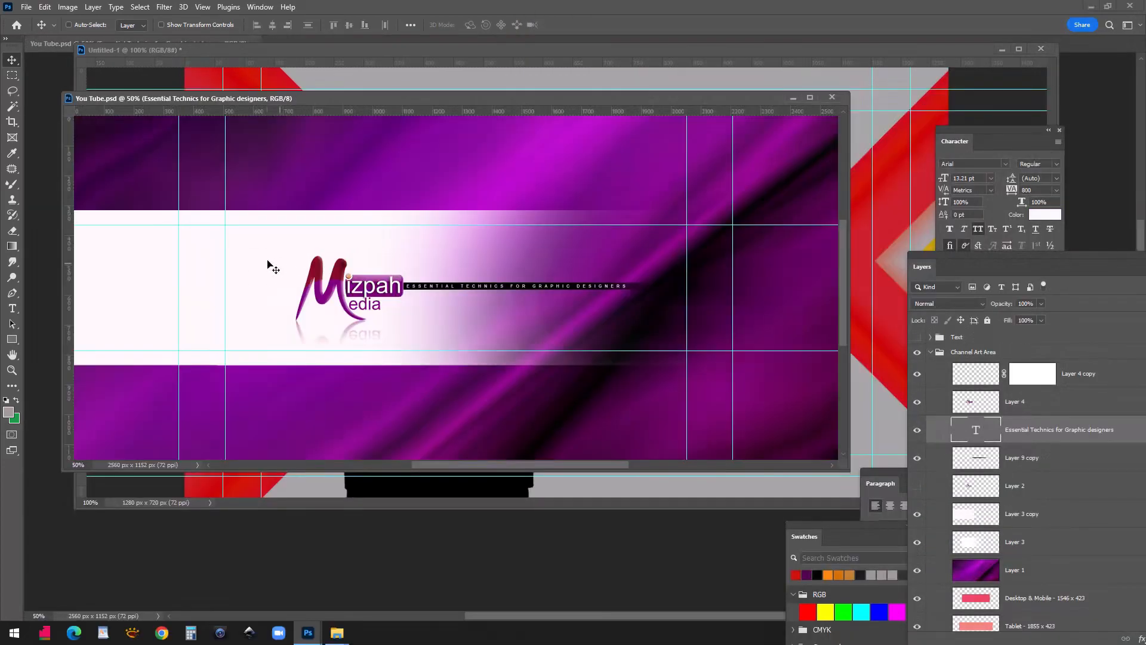
left_click(345, 286)
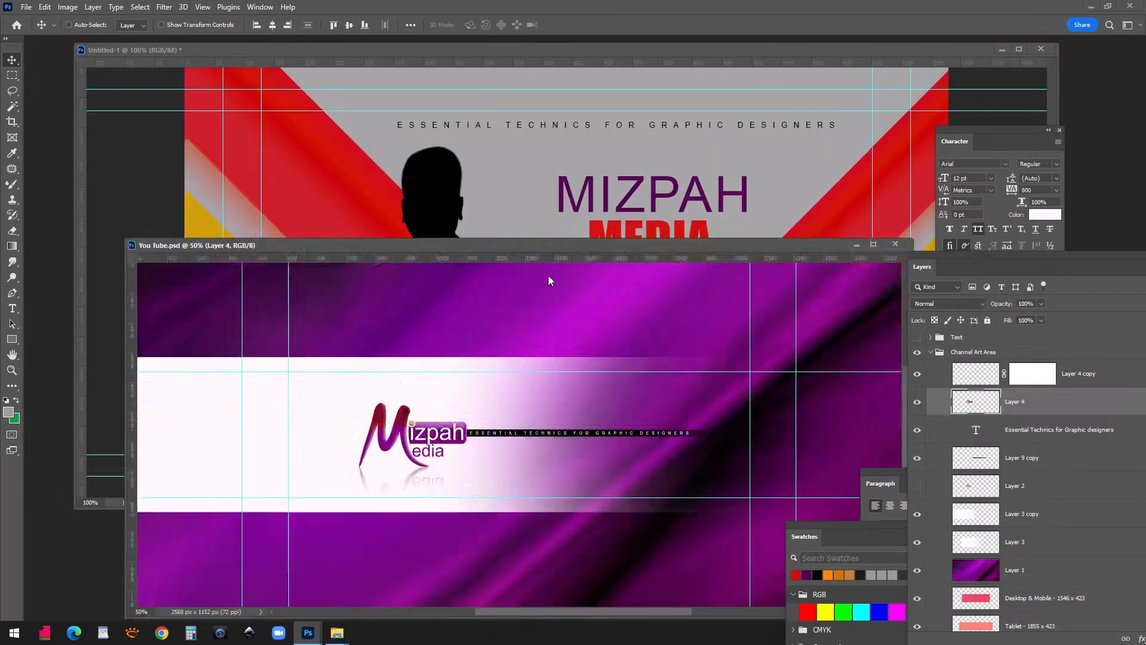
left_click_drag(551, 281, 562, 317)
left_click_drag(446, 472, 364, 120)
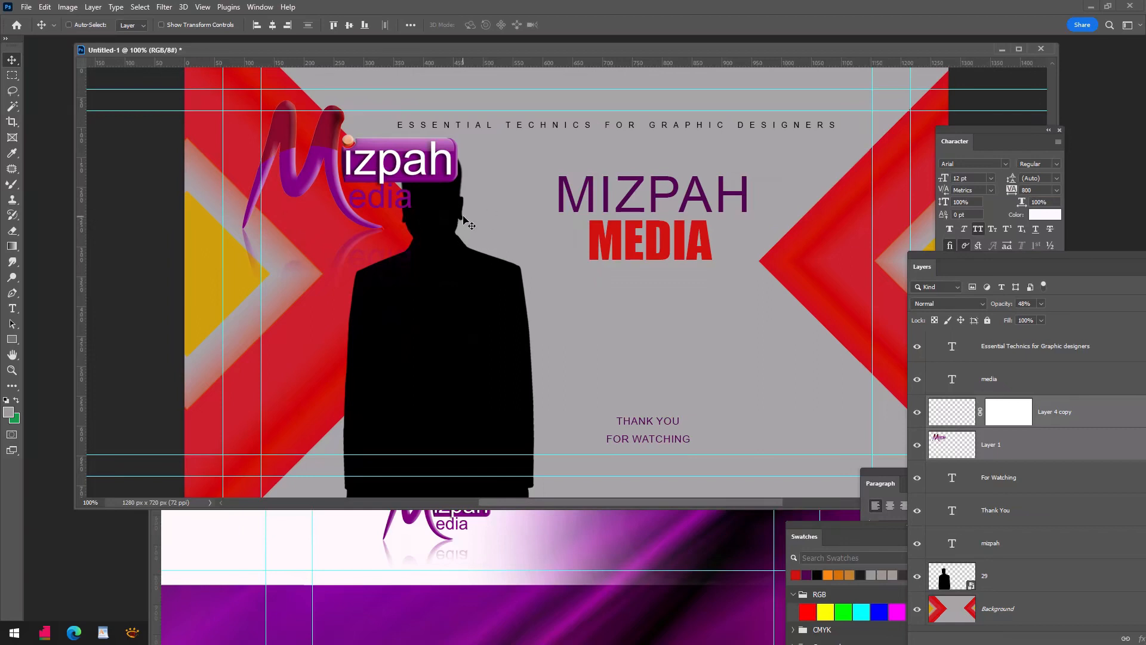
Step: Scale the logo and its reflection to 36.29% and place them over the red area in the canvas's upper-left corner
key("ctrl+t")
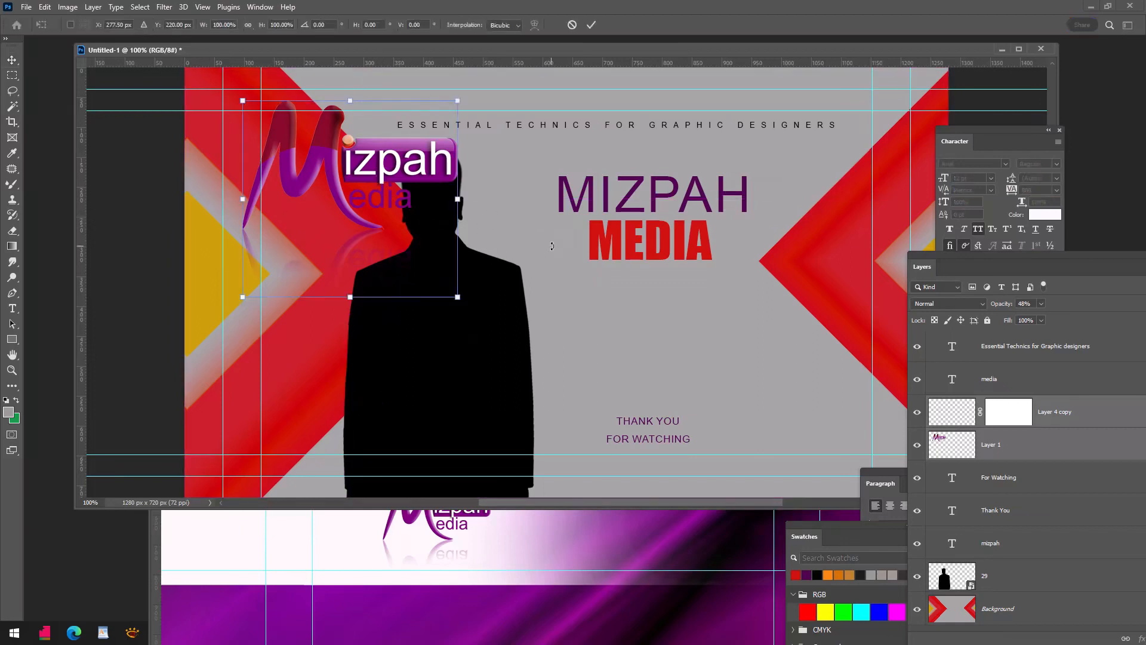
left_click_drag(458, 296, 299, 194)
left_click_drag(288, 129, 300, 180)
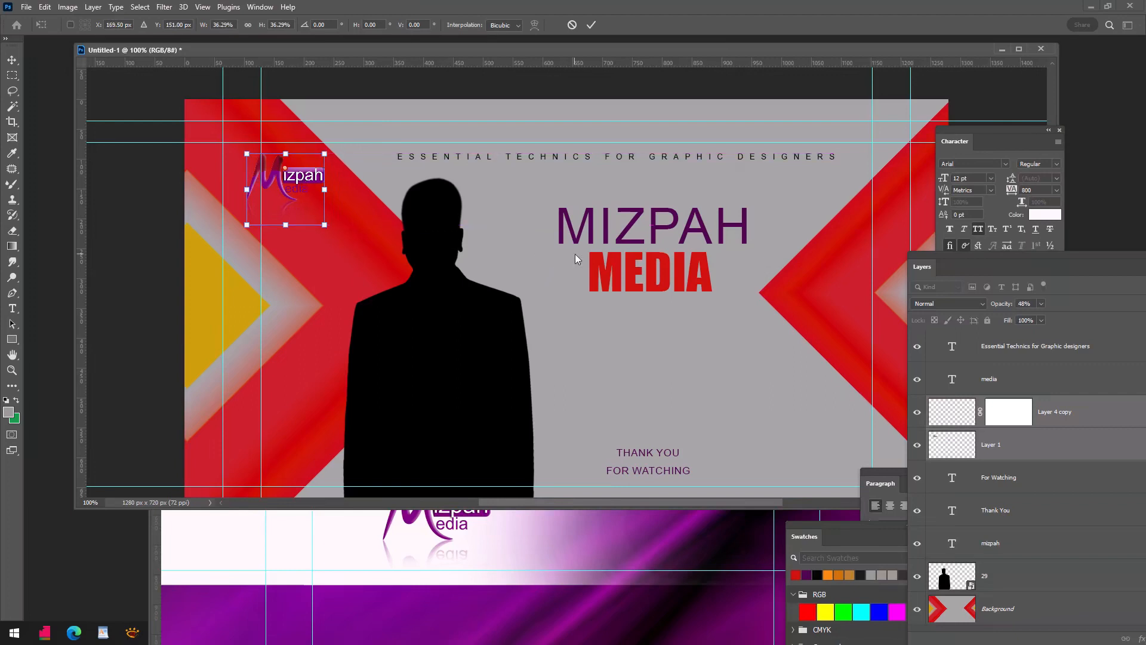
key("Return")
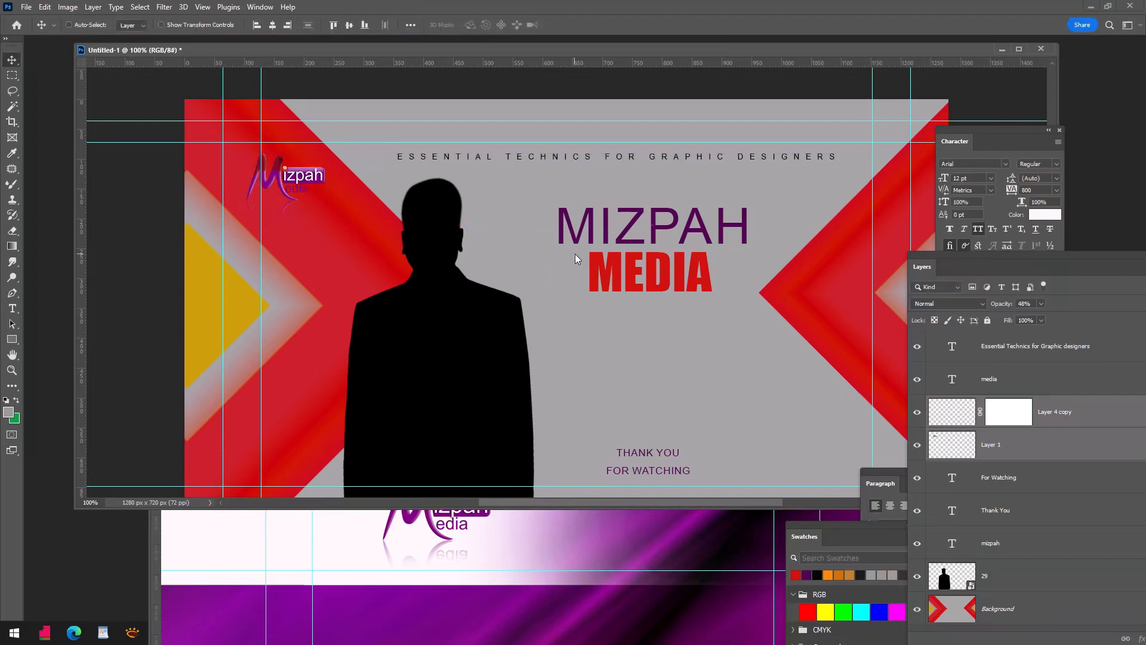
scroll(1067, 422, "down", 1)
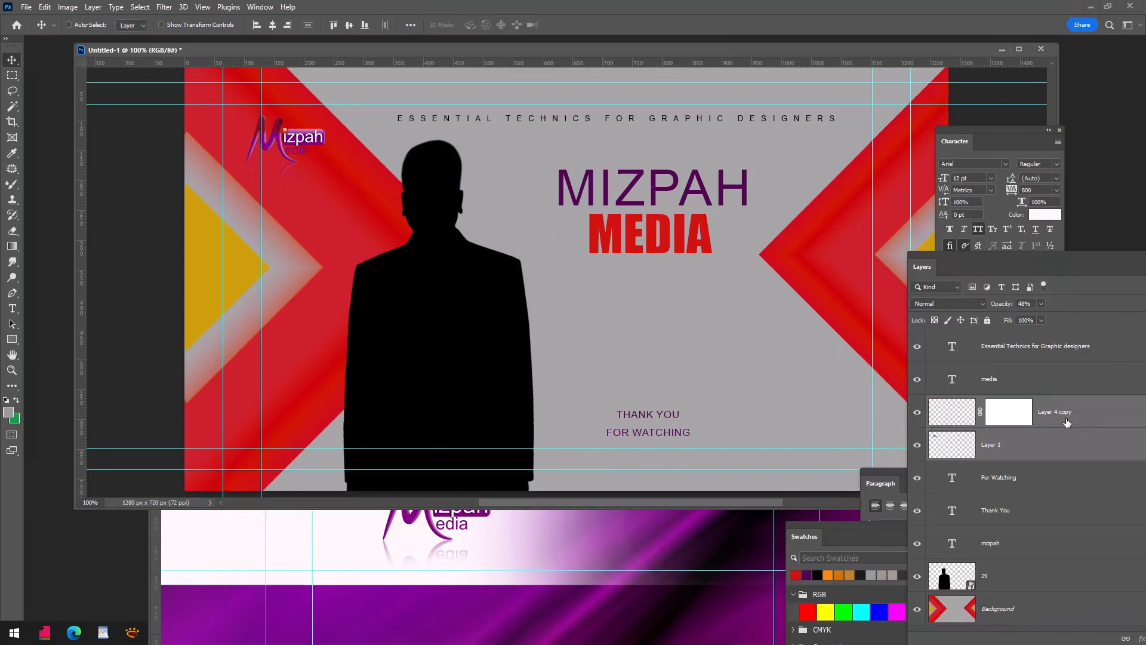
Step: Add a new empty layer and place it directly above the Background layer
left_click_drag(1014, 257, 868, 95)
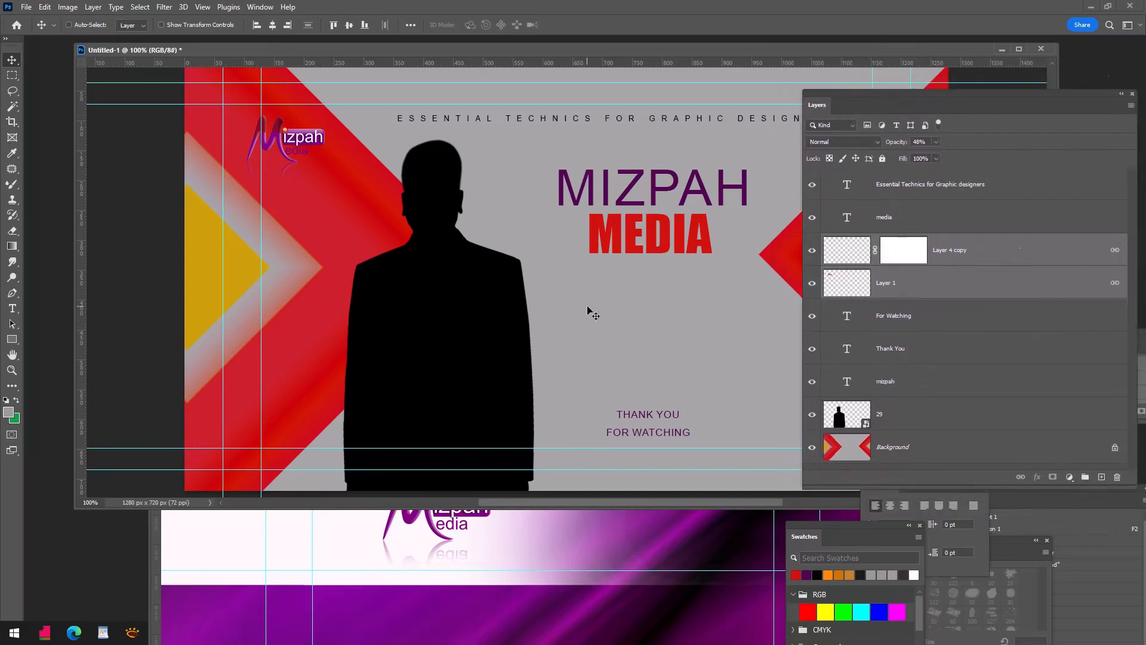
left_click(1102, 478)
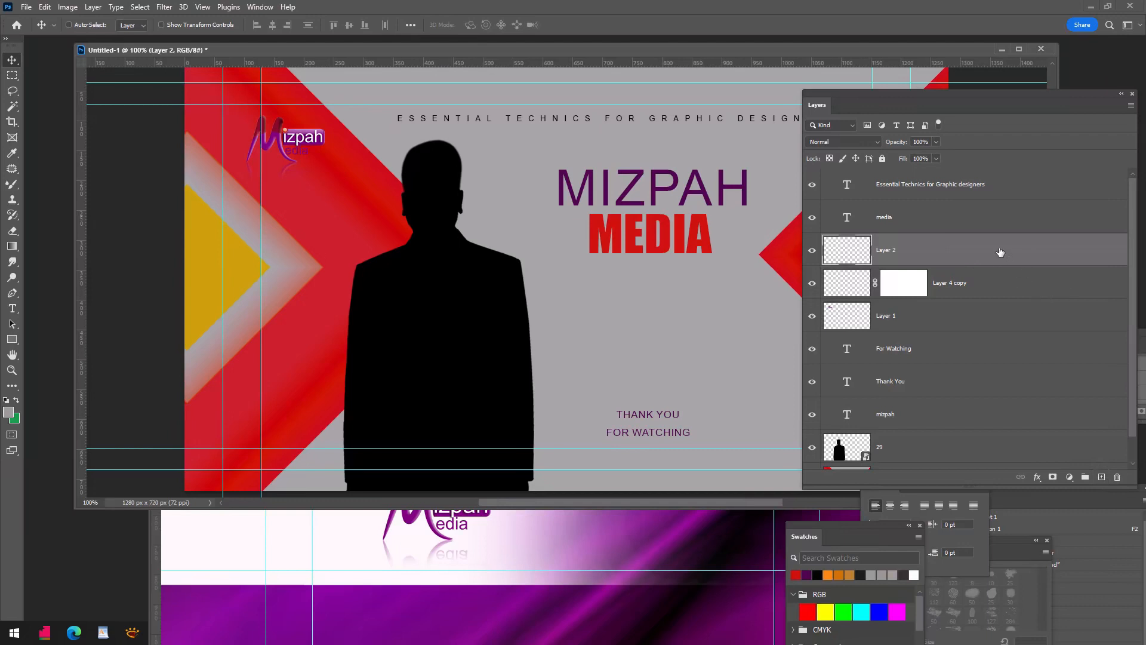
left_click_drag(973, 253, 988, 457)
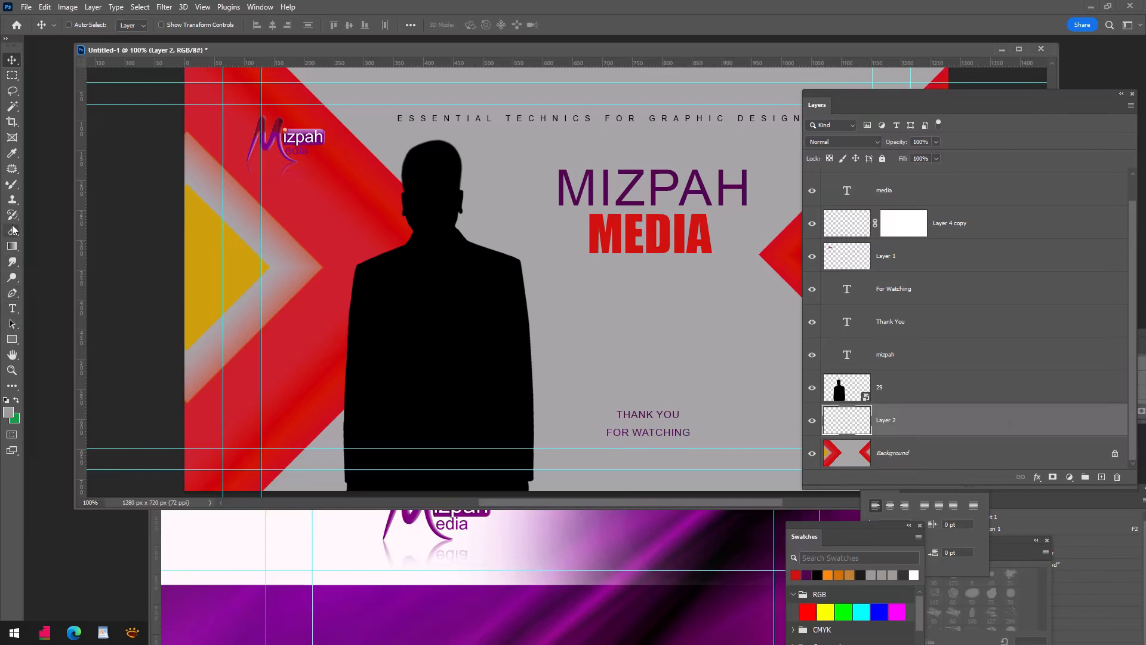
Step: Fill the new layer with overlapping diamond gradients in Difference mode, using the yellow, red and grey preset from the mm group
left_click(12, 246)
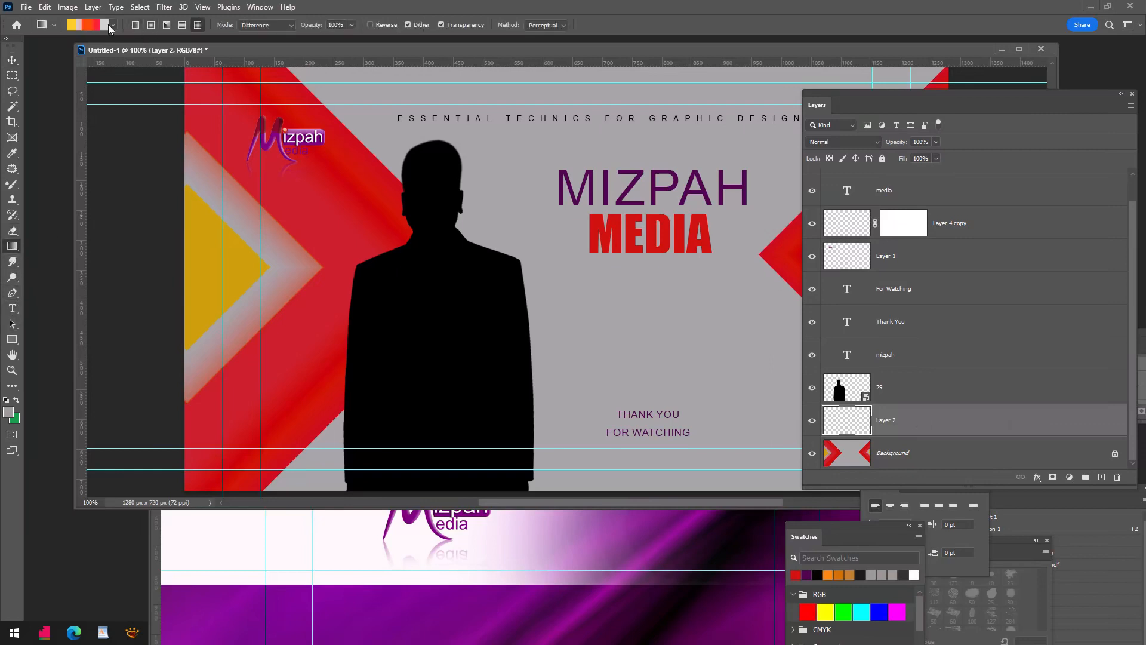
left_click(111, 26)
left_click(1018, 132)
left_click(112, 25)
scroll(45, 290, "down", 1)
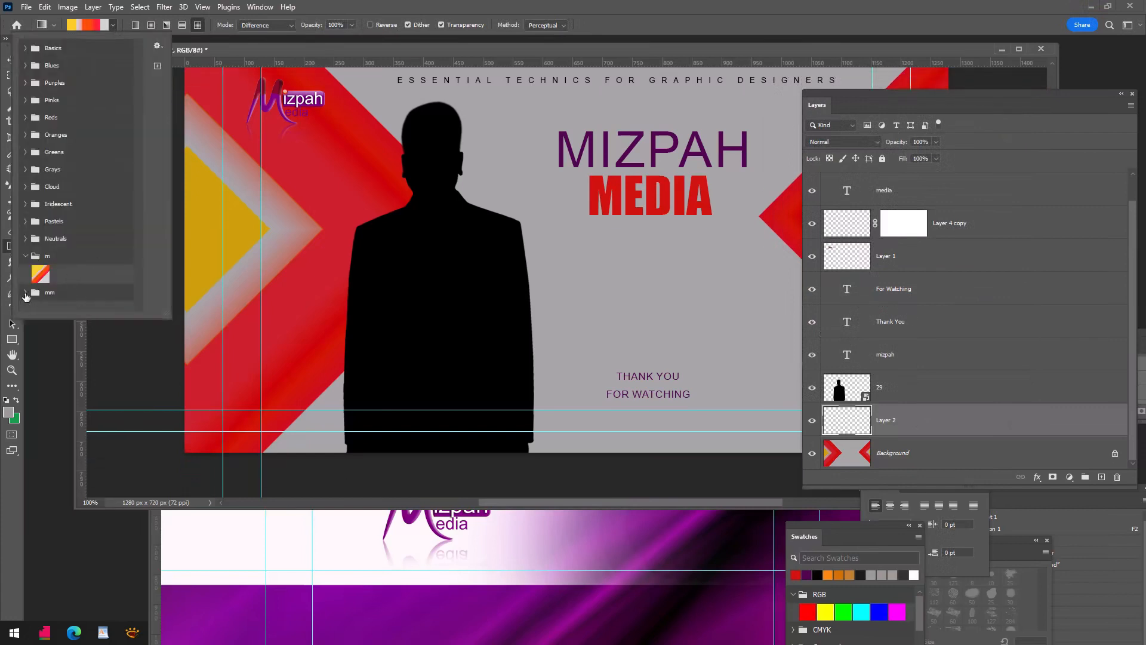
left_click(25, 293)
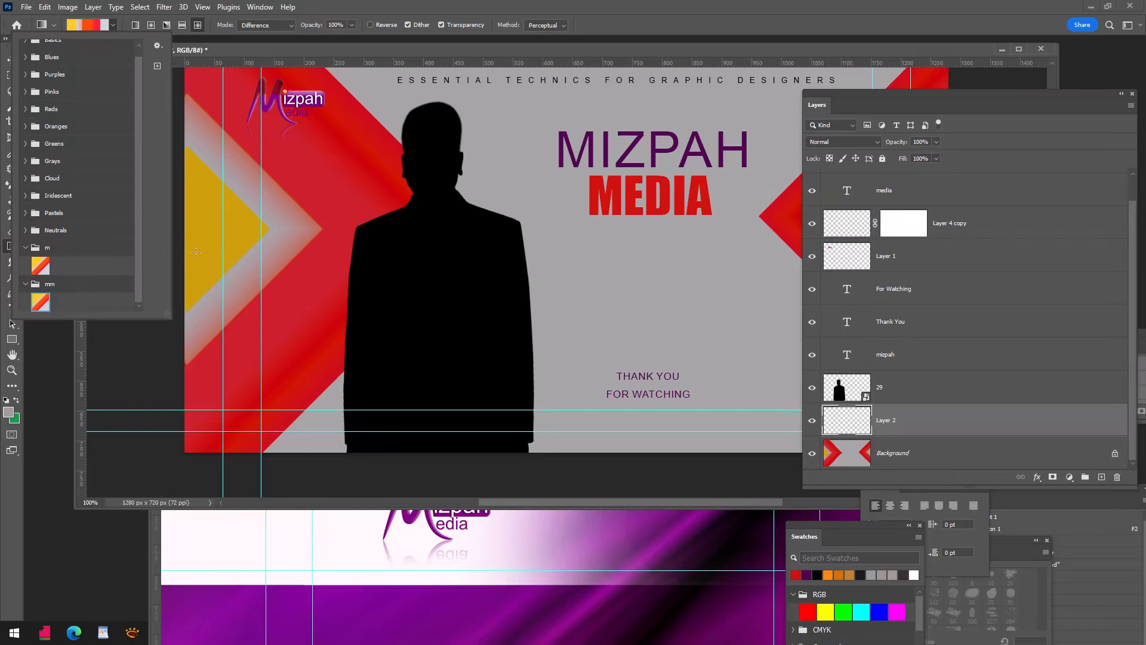
left_click_drag(187, 252, 562, 252)
left_click_drag(571, 102, 664, 142)
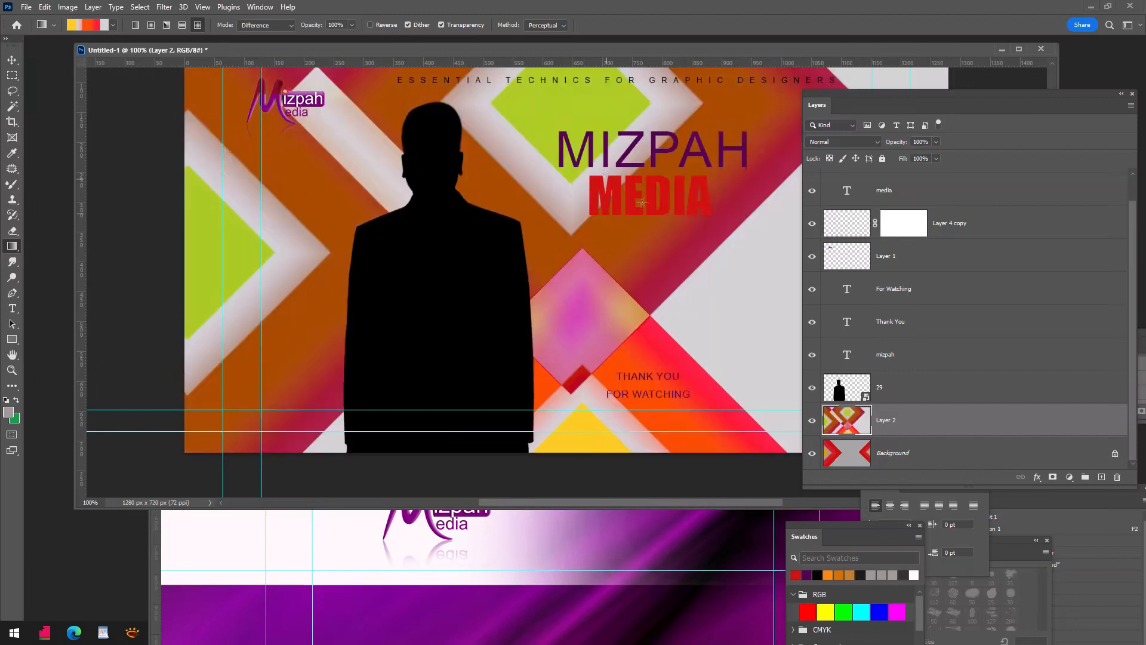
left_click_drag(984, 77, 623, 77)
left_click_drag(508, 237, 872, 240)
left_click_drag(156, 222, 655, 228)
left_click_drag(159, 237, 210, 237)
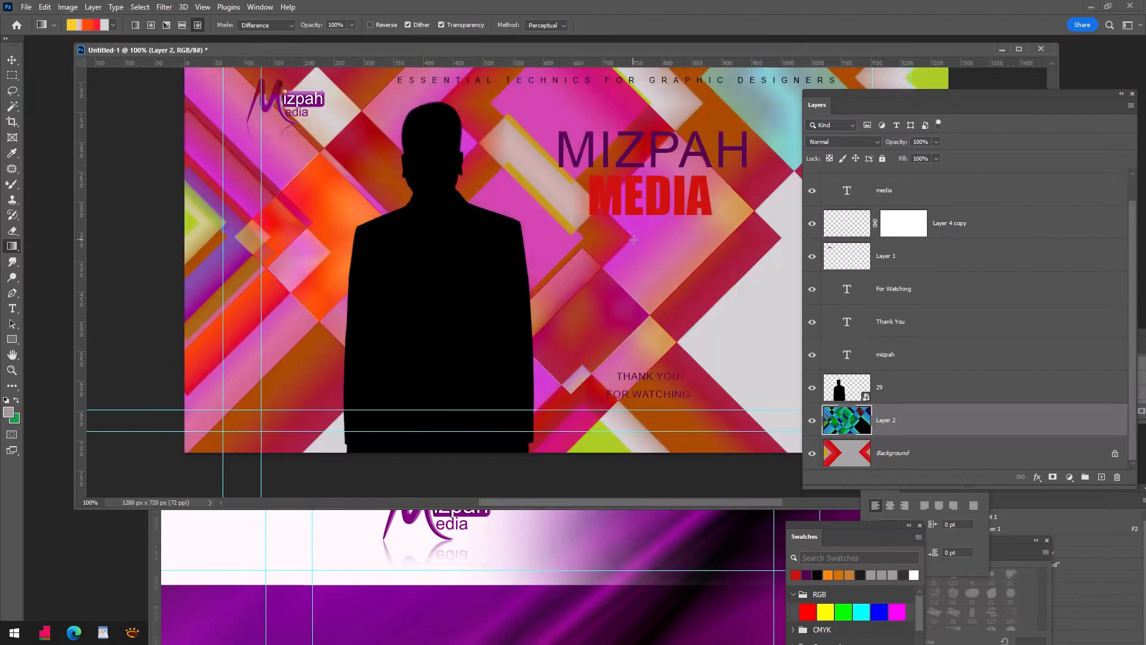
left_click(197, 26)
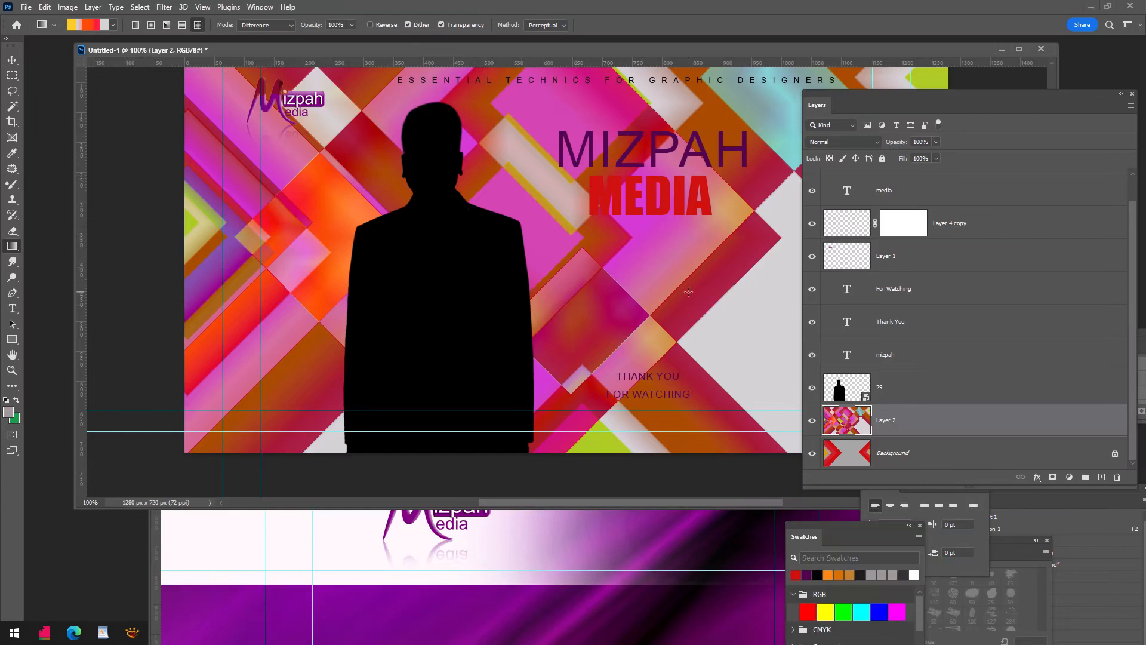
Step: Colorize the diamond-gradient layer with Hue/Saturation, using saturation 60 and a blue-violet hue
scroll(688, 292, "up", 1)
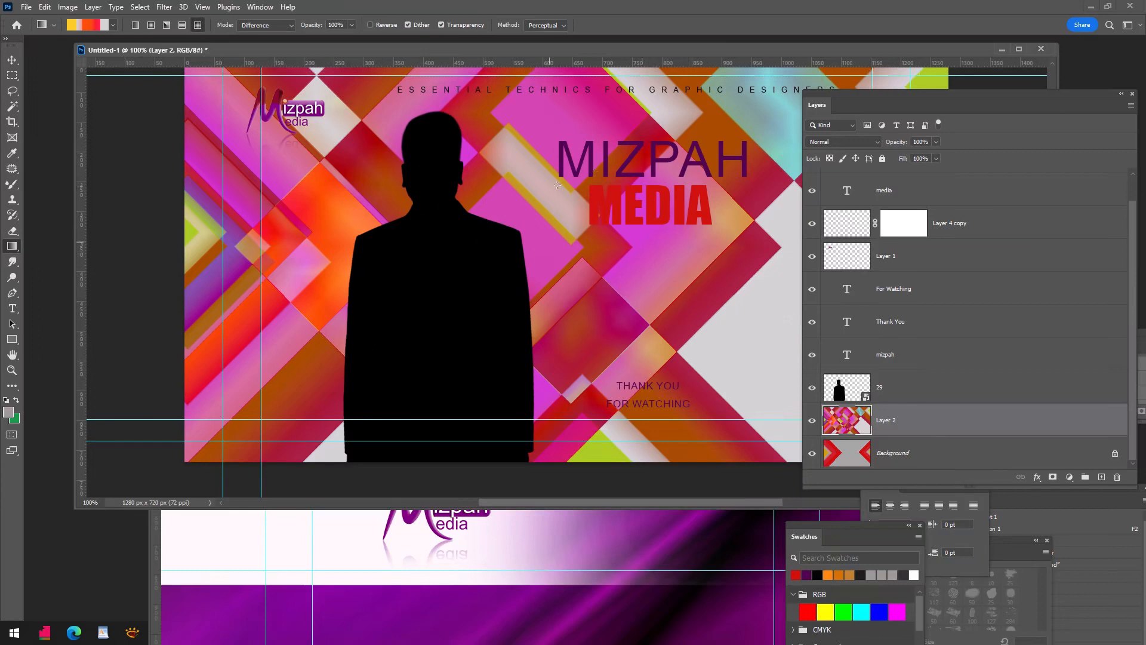
left_click(68, 7)
mouse_move(79, 40)
left_click(216, 101)
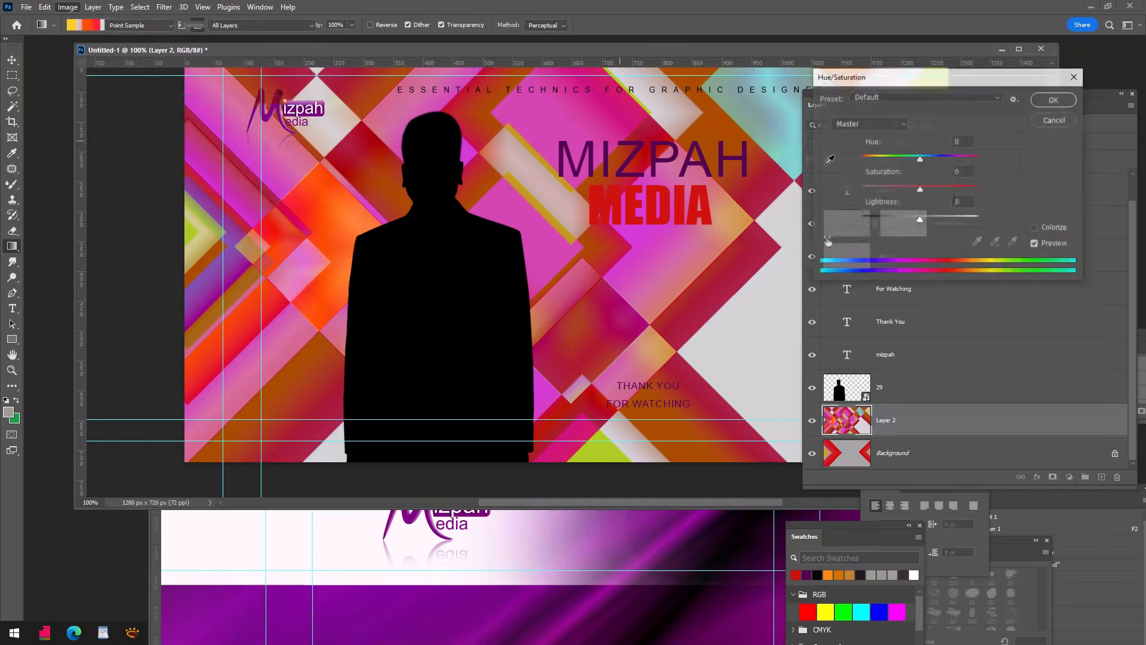
left_click(1035, 228)
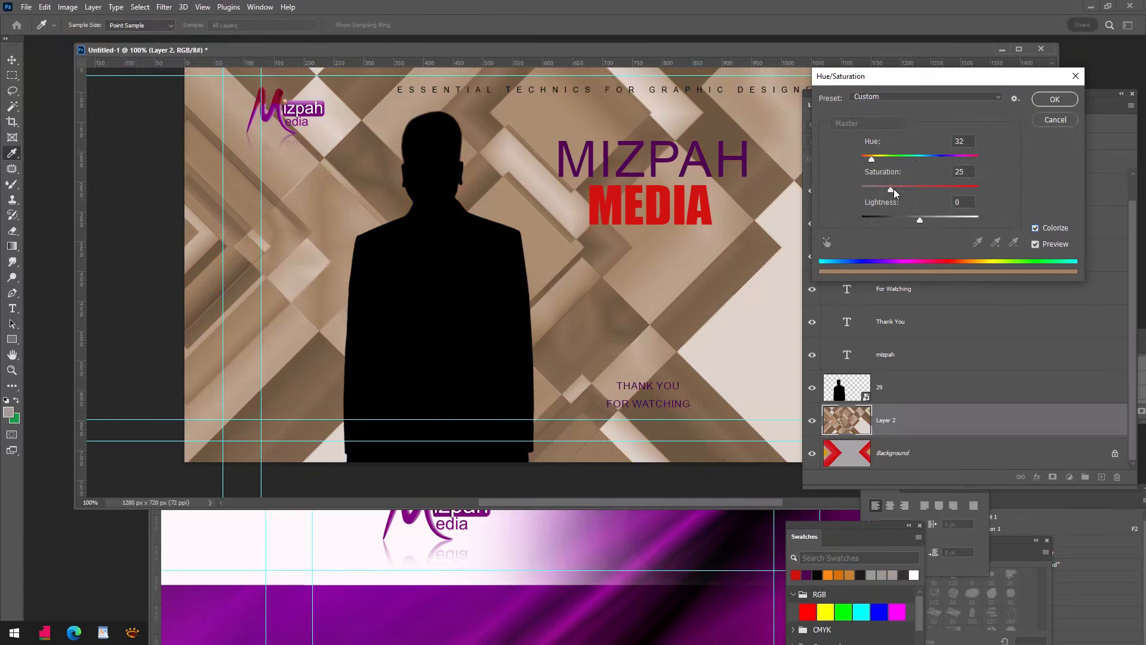
left_click_drag(891, 190, 932, 187)
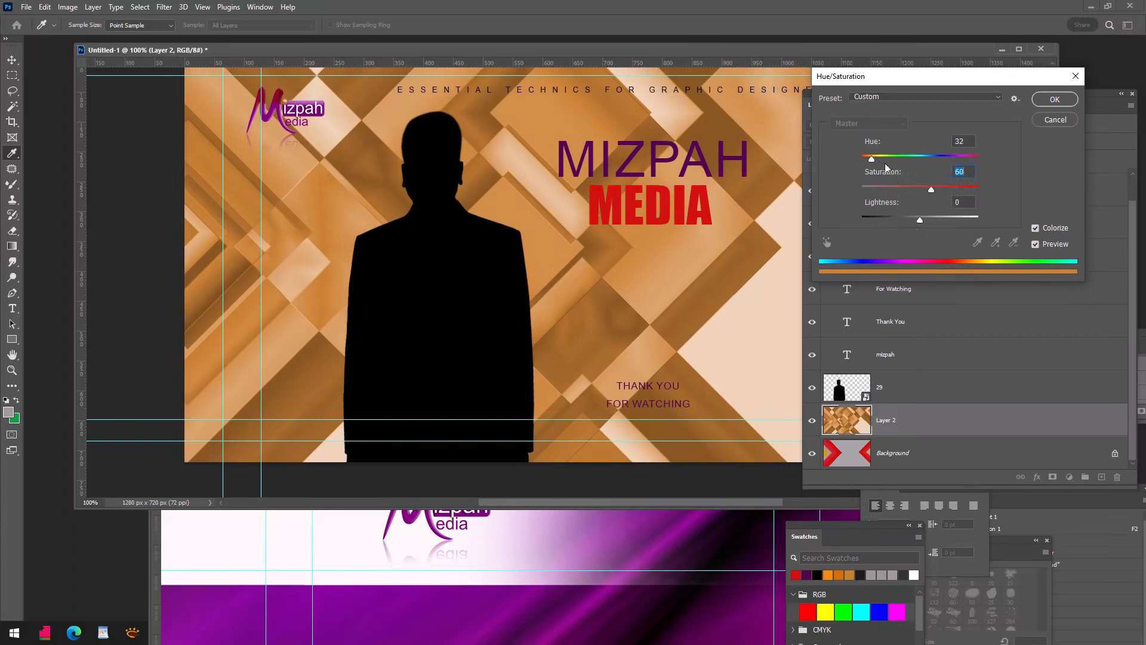
left_click_drag(873, 158, 944, 159)
left_click(1052, 100)
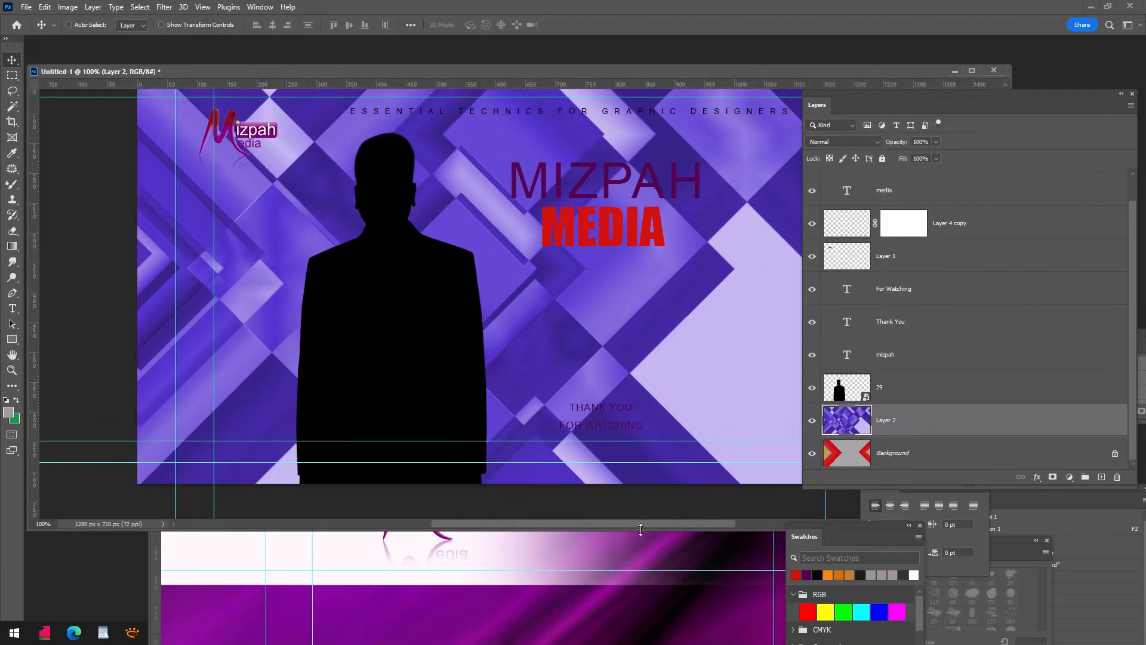
Step: Add a layer above the violet gradient and fill a full-height rectangle about 350 px wide behind the MIZPAH MEDIA text with green
left_click_drag(640, 530, 641, 543)
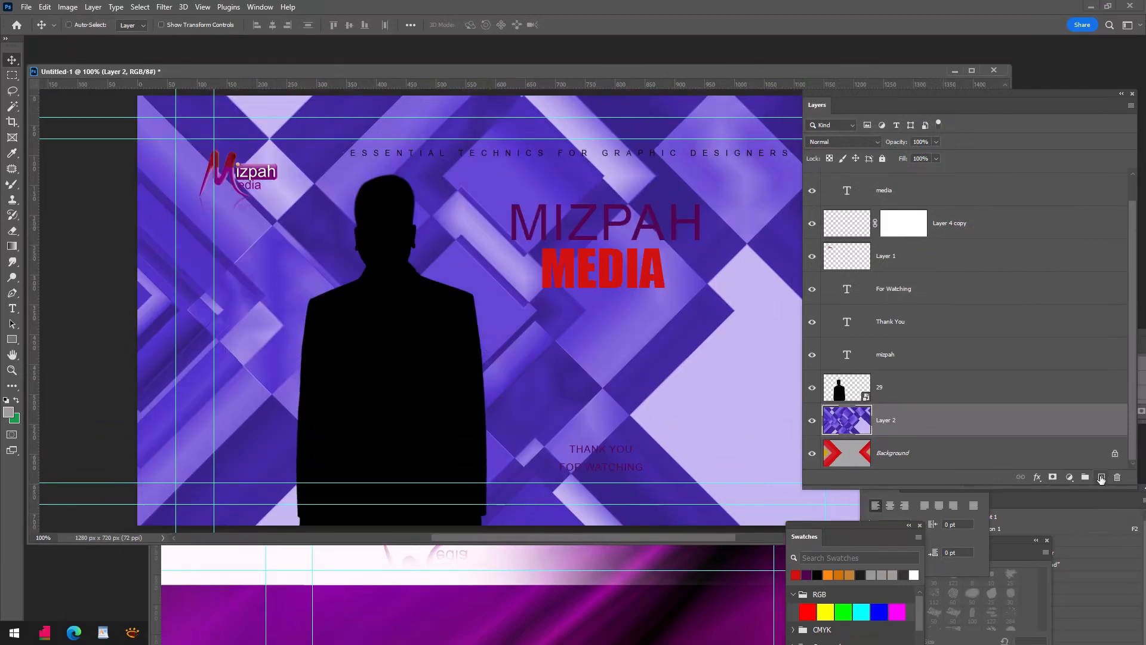
left_click(1102, 478)
left_click(12, 75)
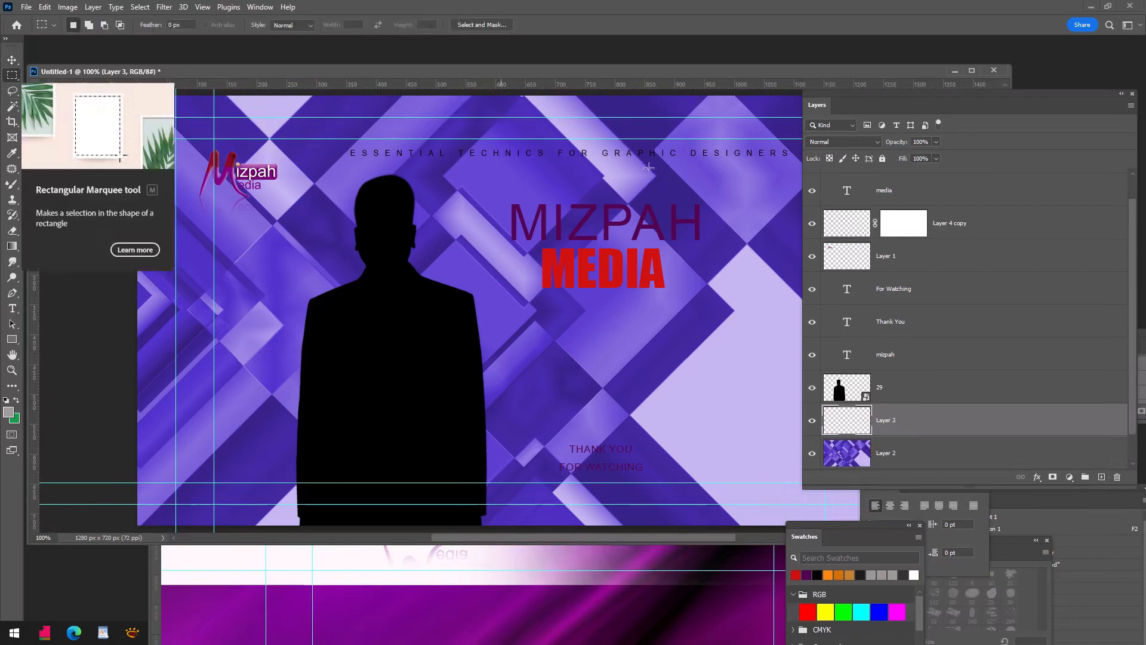
left_click_drag(501, 96, 709, 483)
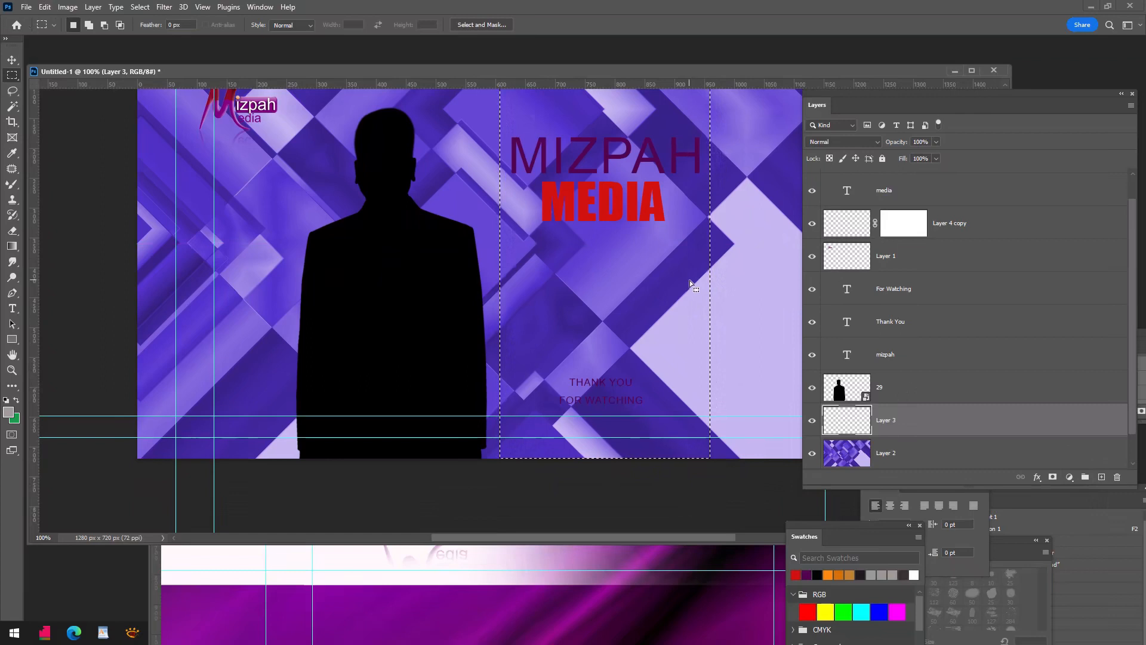
key("ctrl+BackSpace")
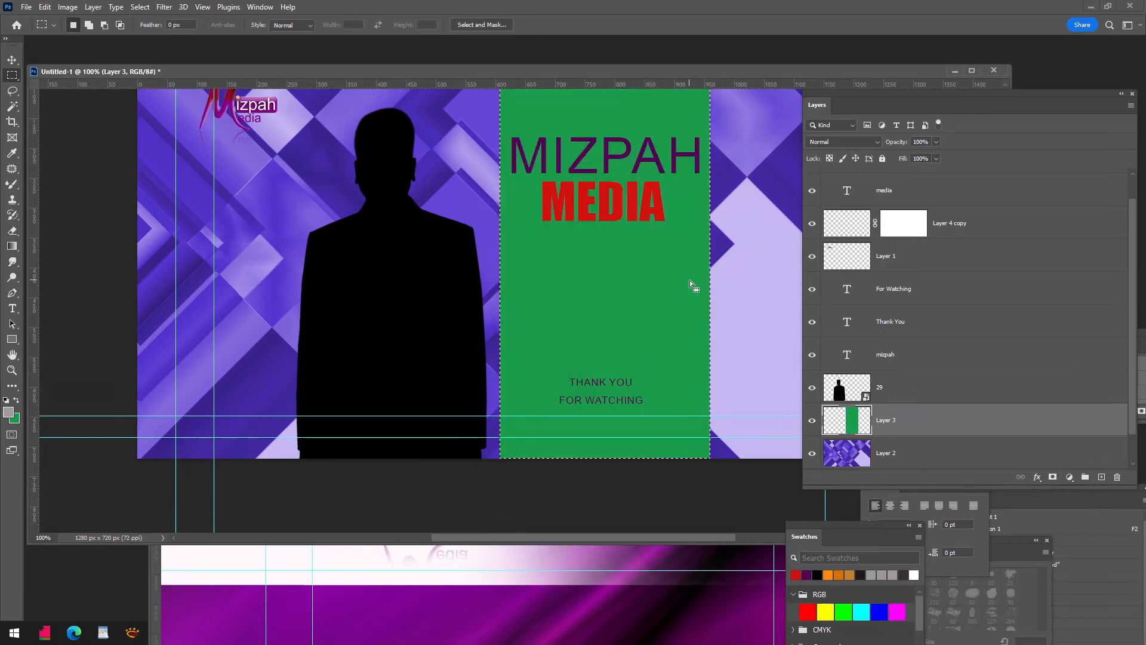
Step: Sample lavender b8abea from the gradient as the background colour, refill the rectangle with it and deselect
left_click(16, 419)
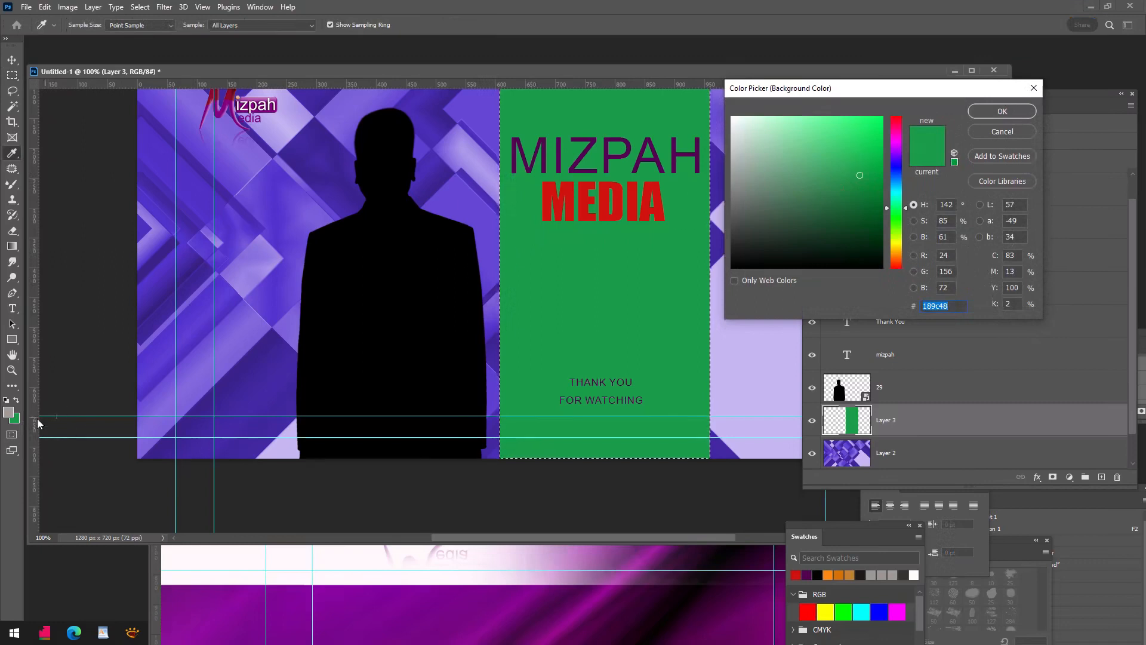
left_click(296, 148)
left_click(292, 117)
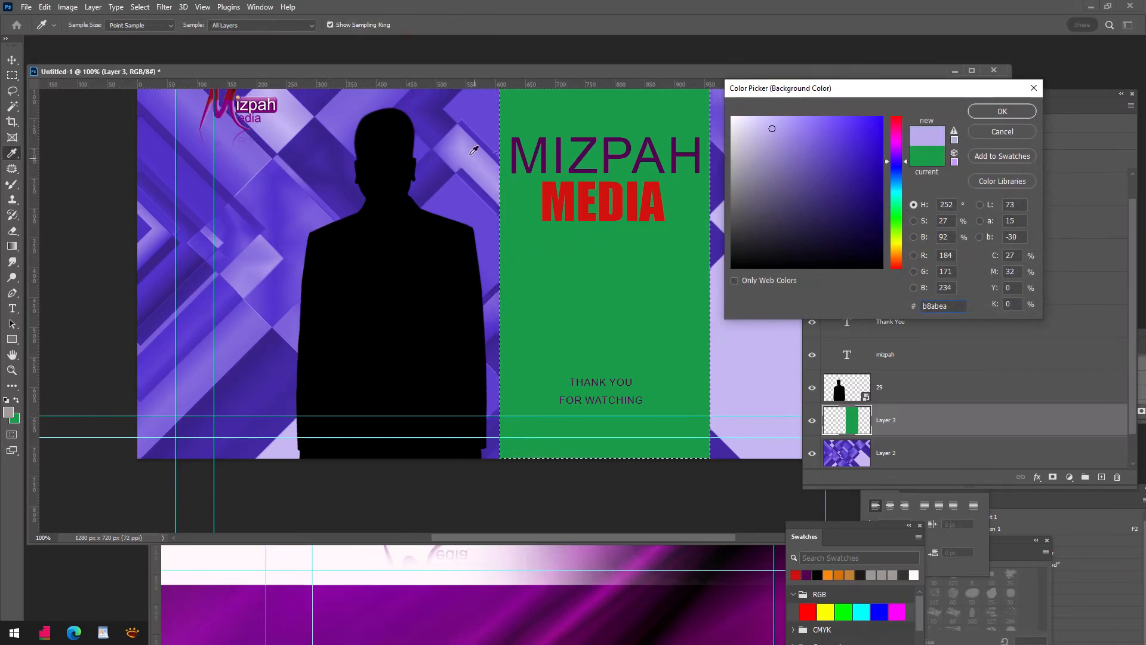
left_click(1008, 110)
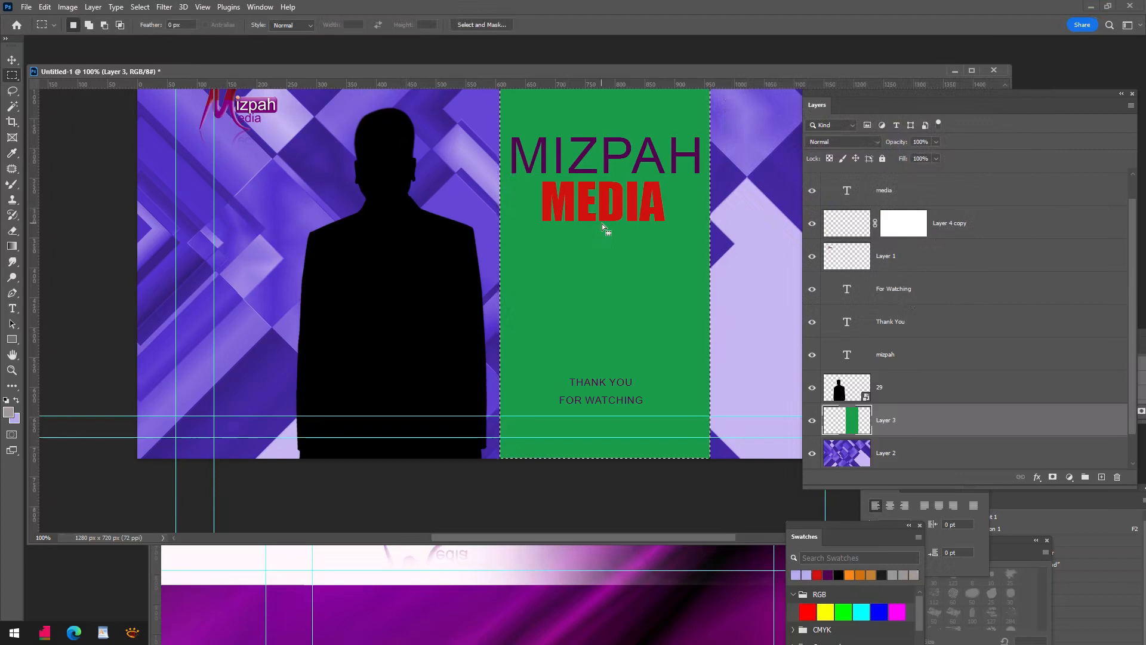
key("ctrl+BackSpace")
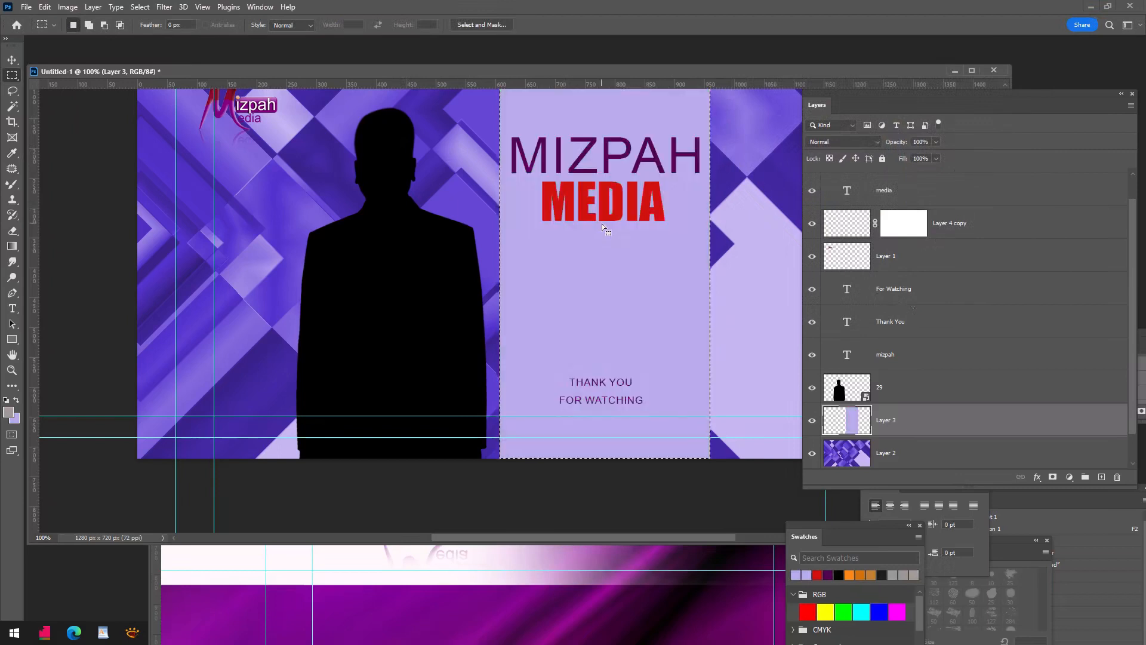
key("ctrl+d")
Step: Select a full-width horizontal strip about 35 px high behind the tagline and add a new layer above the lavender rectangle
left_click_drag(478, 177, 490, 229)
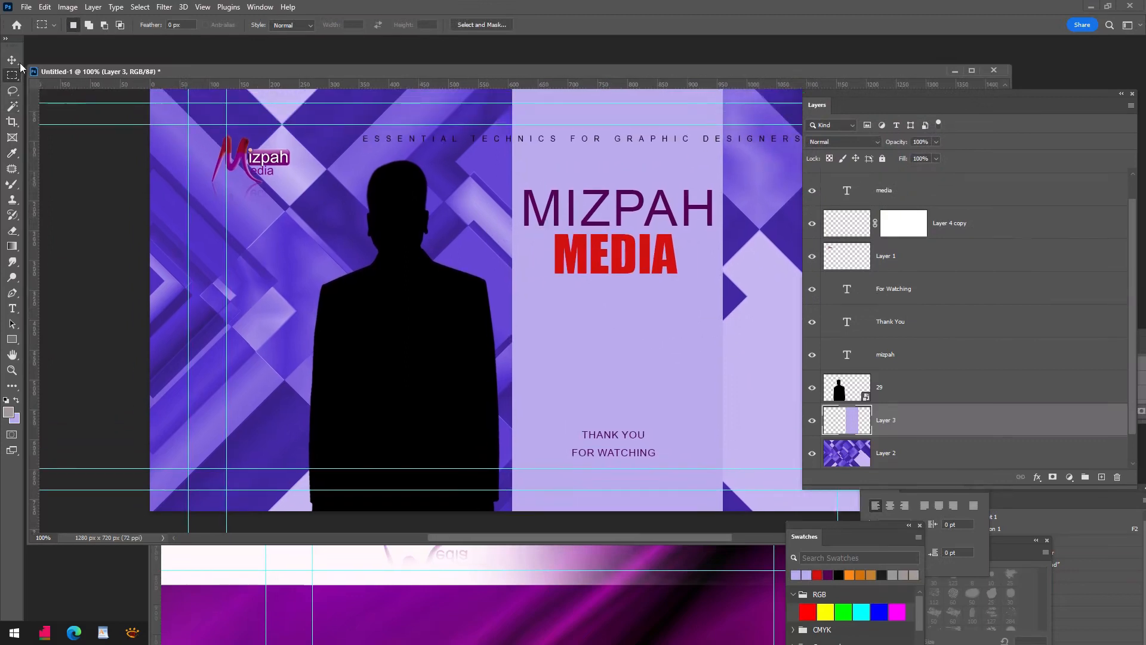
left_click_drag(911, 94, 1027, 106)
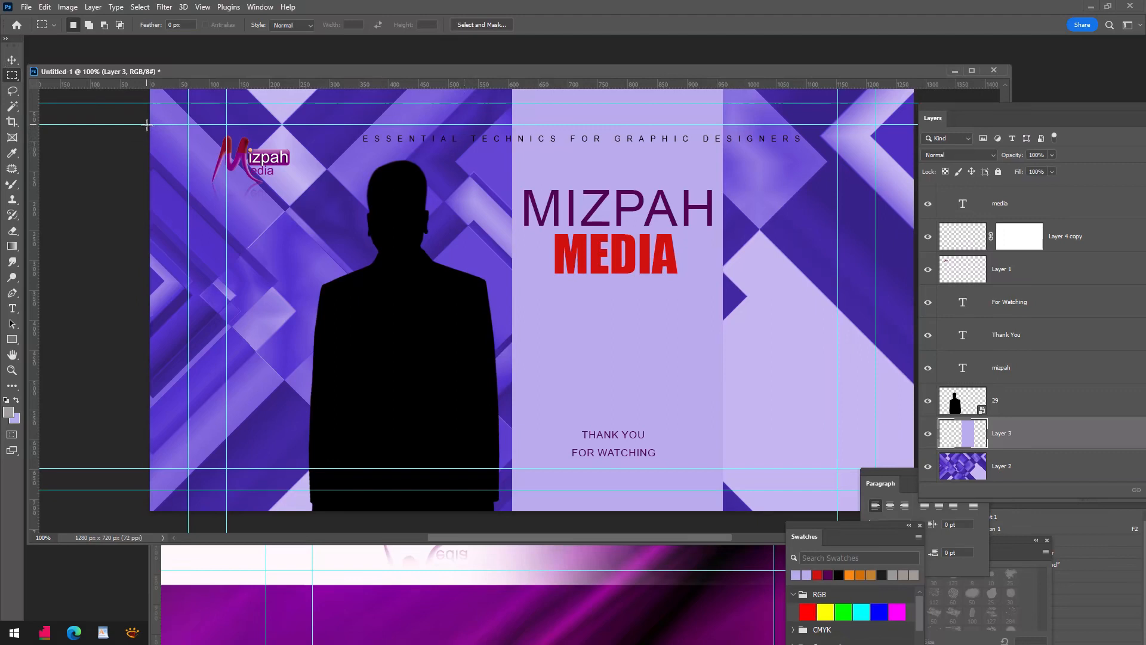
left_click_drag(148, 124, 934, 145)
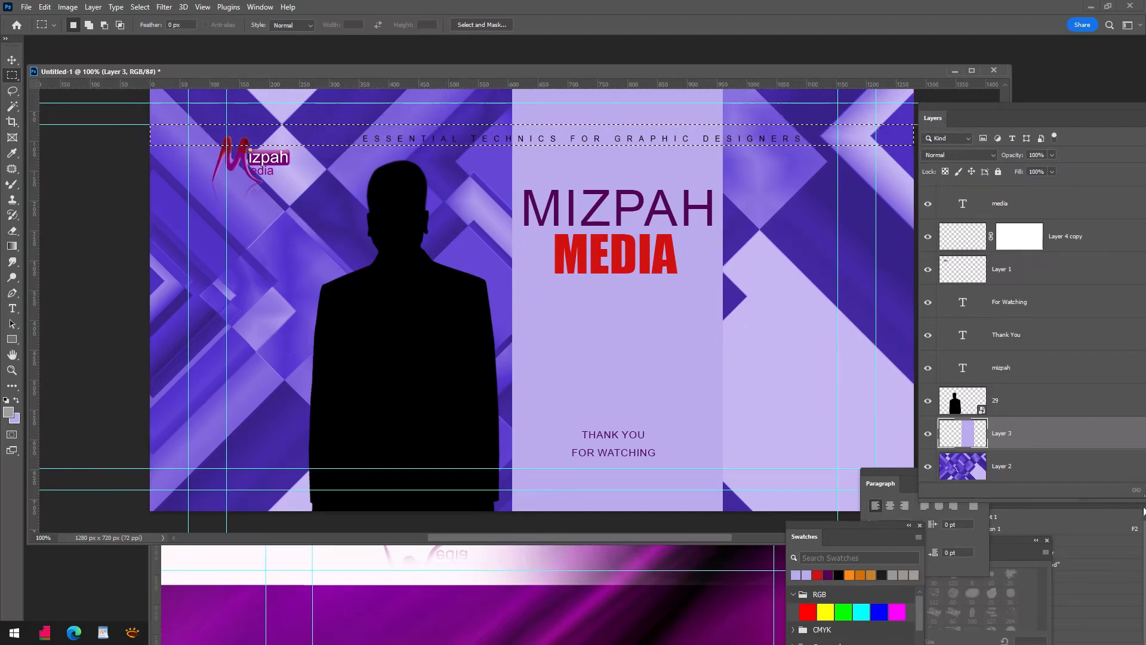
left_click_drag(1070, 111, 963, 101)
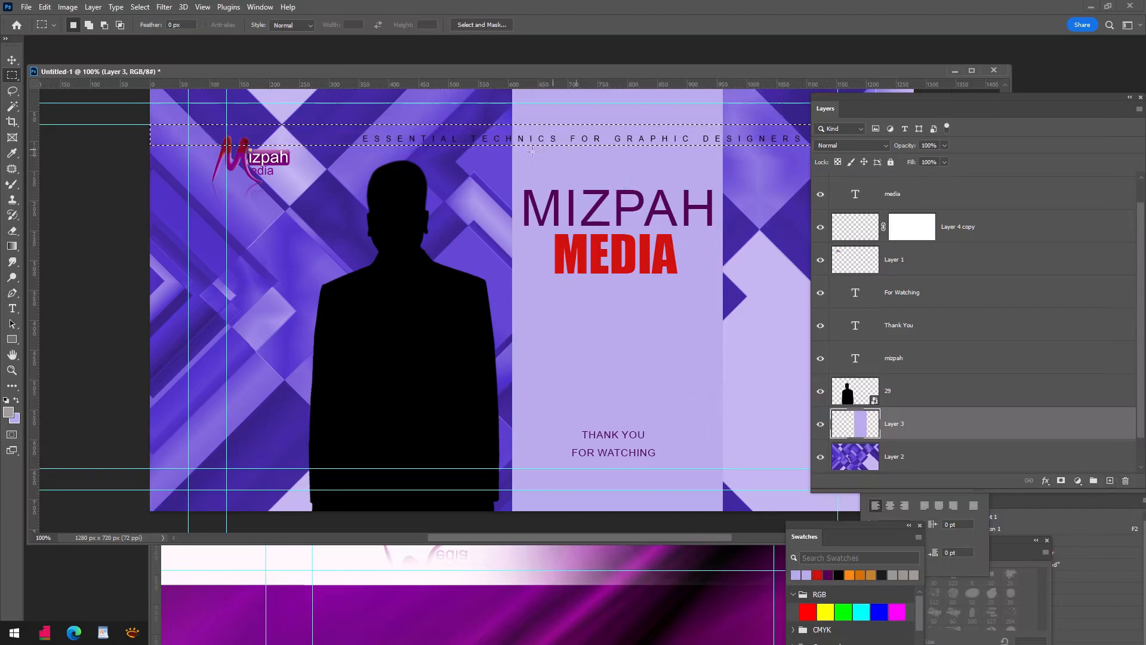
left_click(1110, 481)
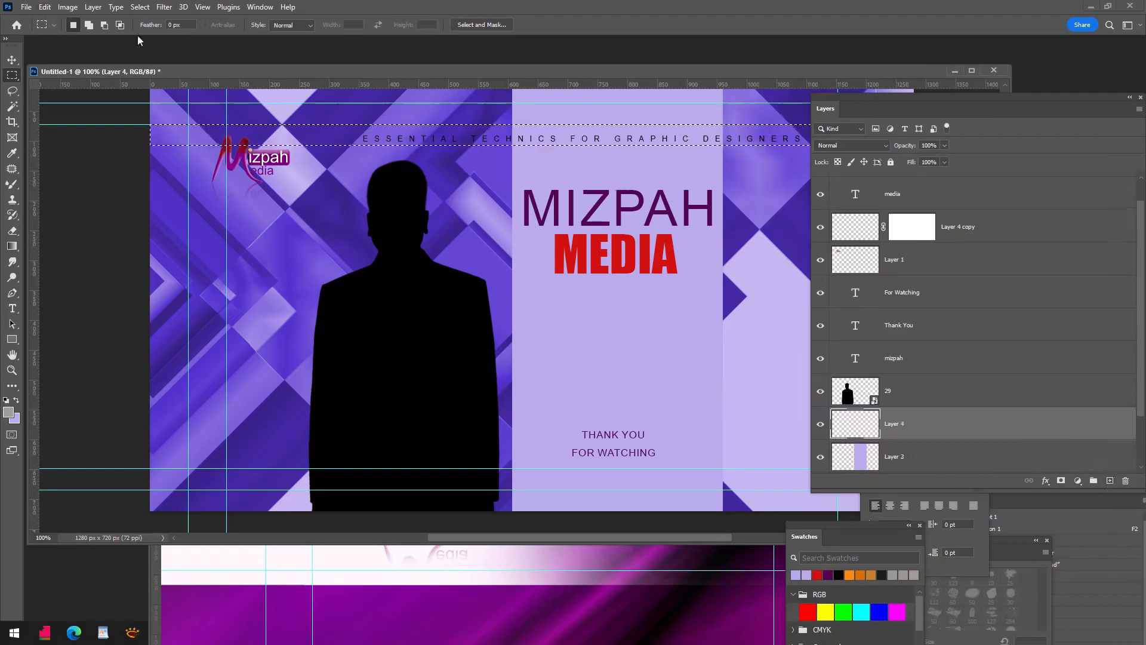
Step: Set the background colour to a very dark navy blue and fill the selected tagline strip with it
left_click(14, 418)
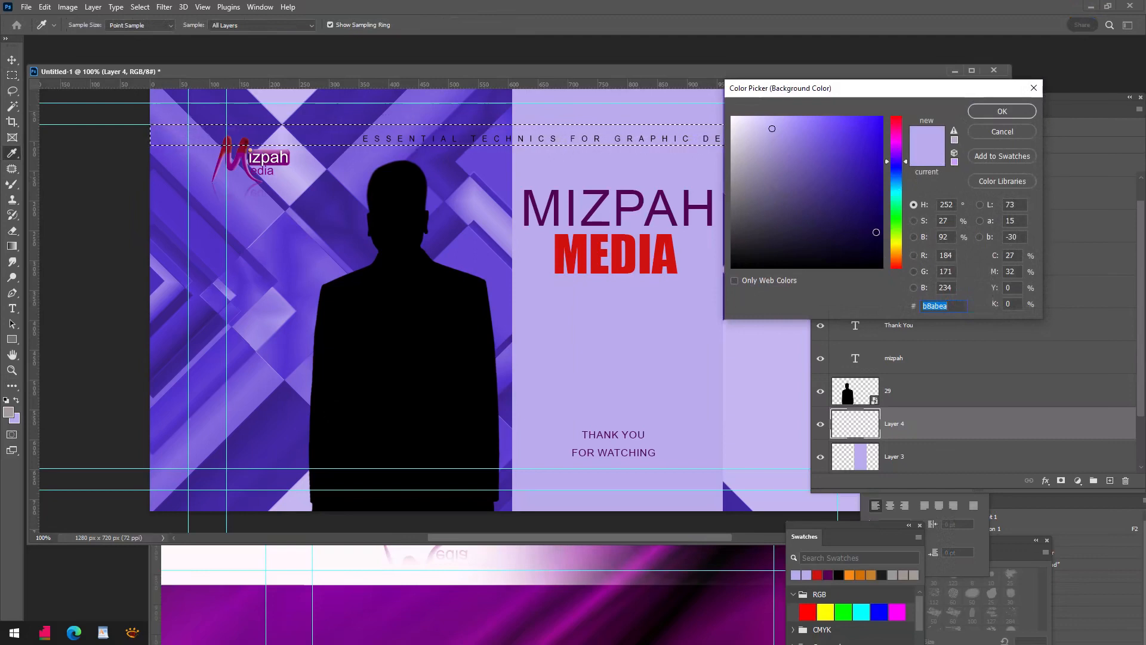
left_click(876, 233)
left_click(1002, 111)
key("m")
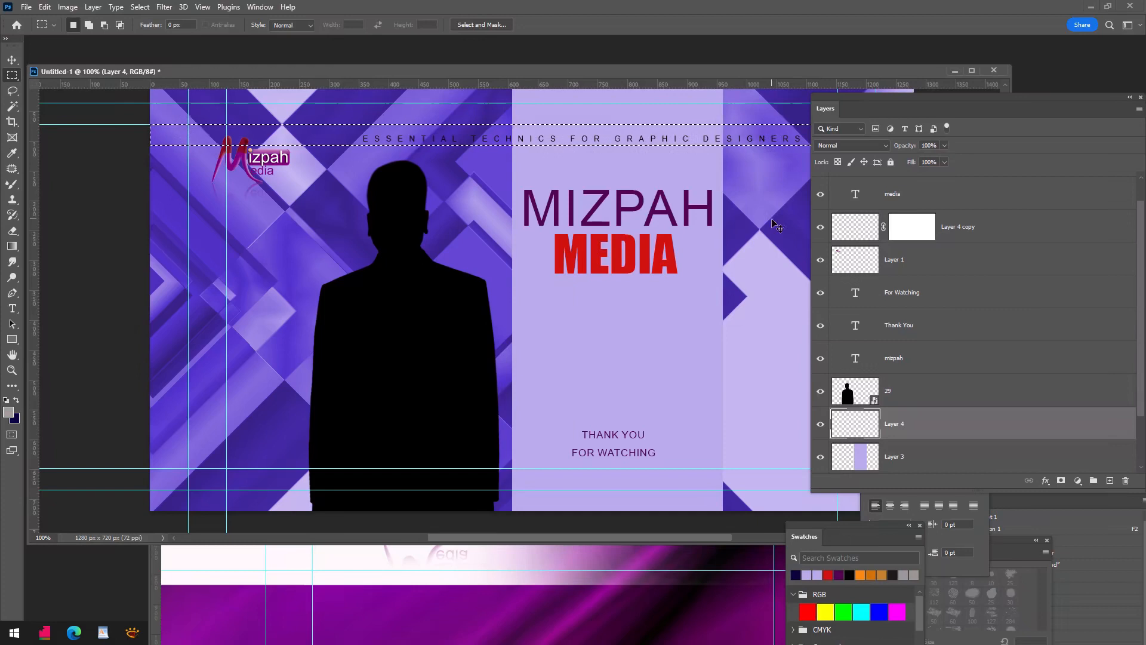
key("ctrl+BackSpace")
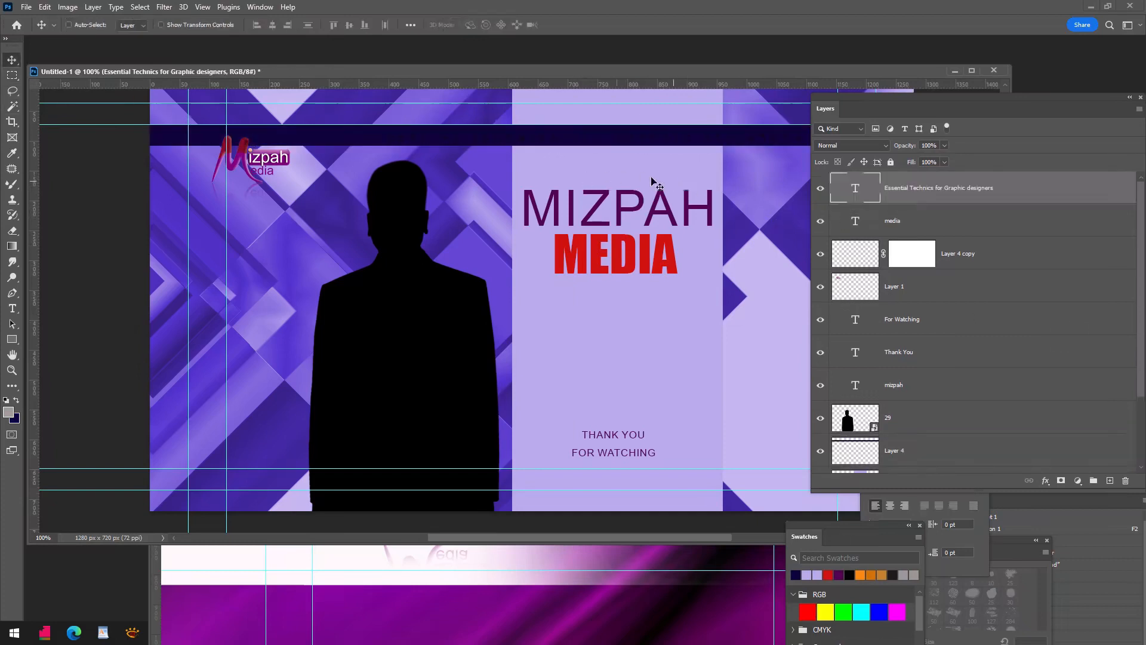
Step: Recolour the ESSENTIAL TECHNICS FOR GRAPHIC DESIGNERS tagline with lavender b8abea sampled from the canvas
double_click(865, 194)
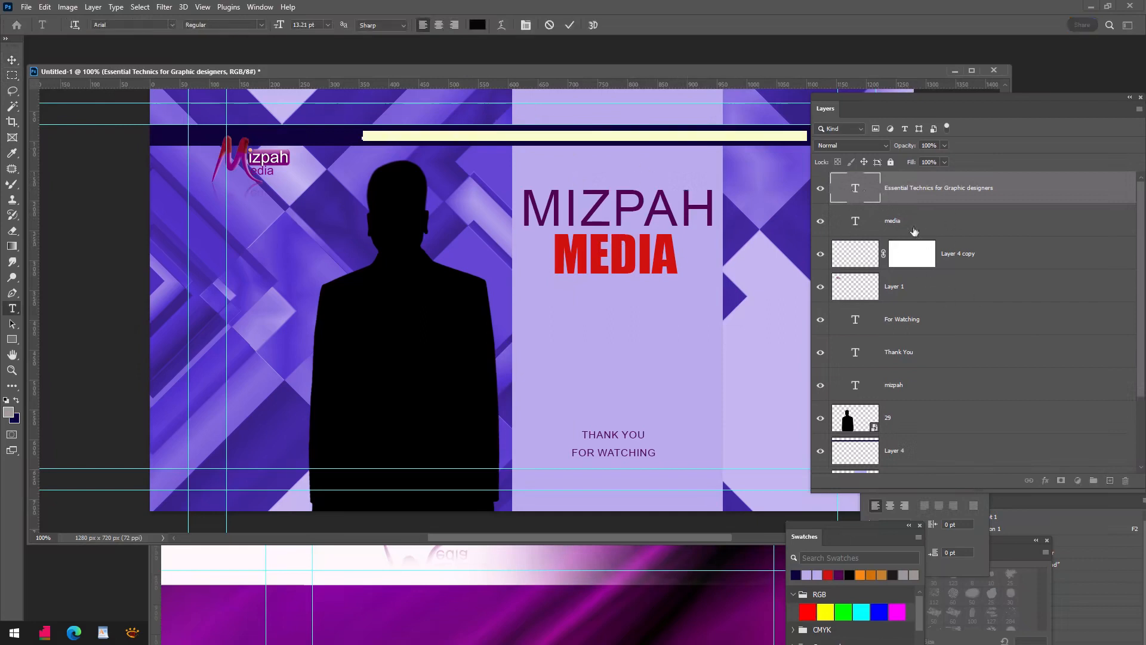
left_click(527, 26)
left_click(526, 25)
left_click(525, 25)
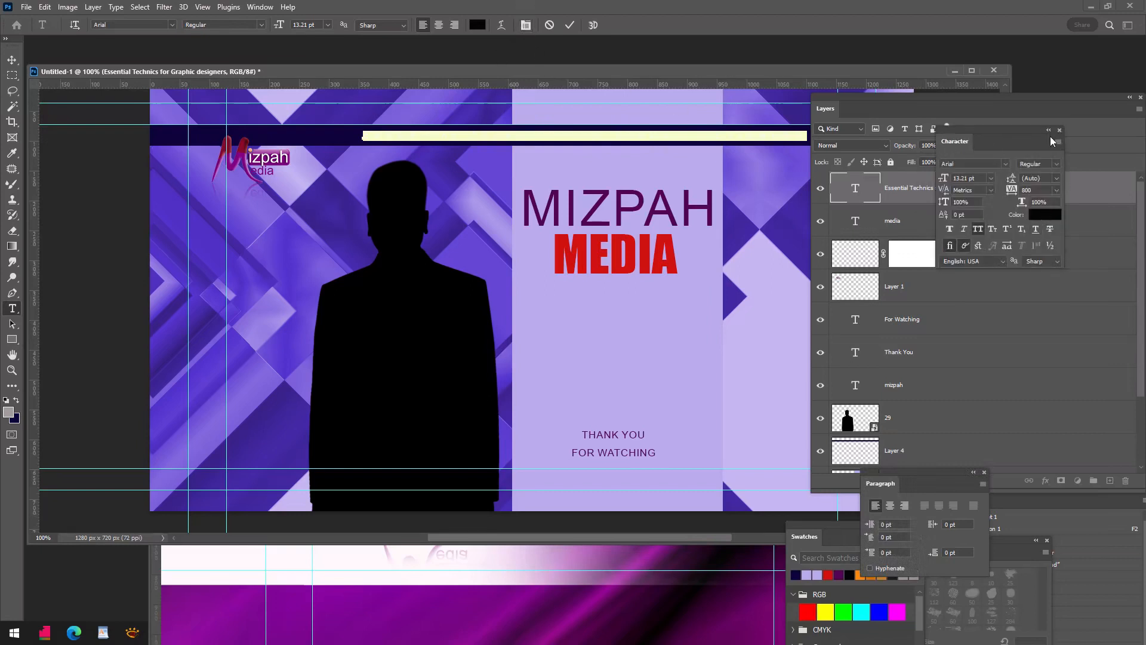
left_click(845, 190)
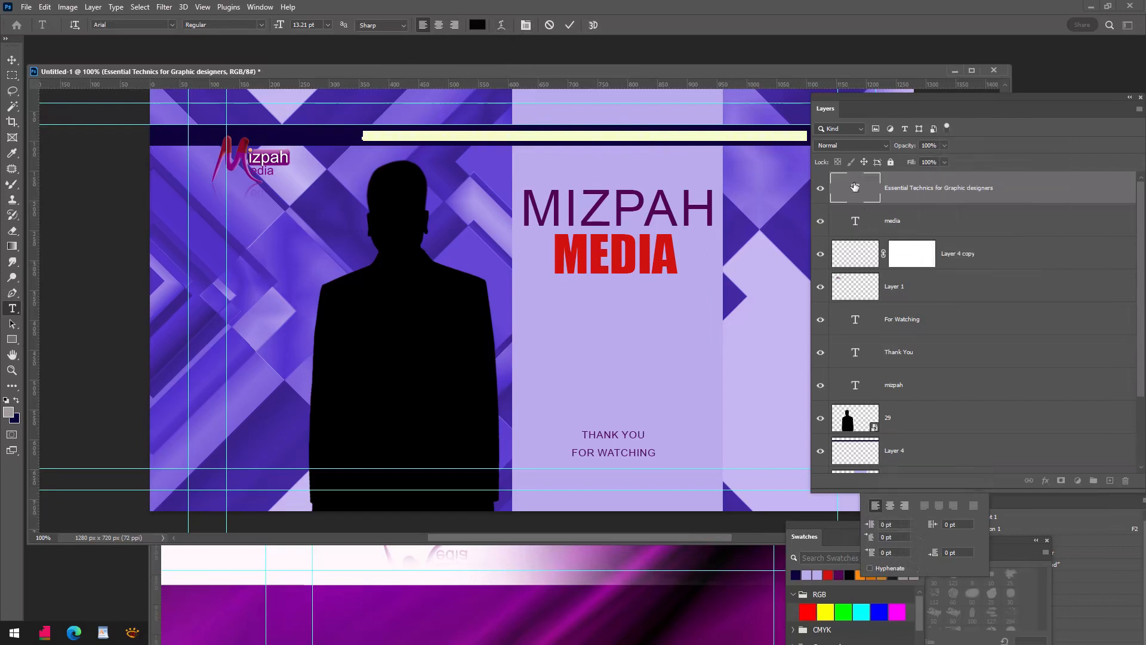
key("v")
double_click(845, 189)
left_click(477, 26)
left_click(669, 113)
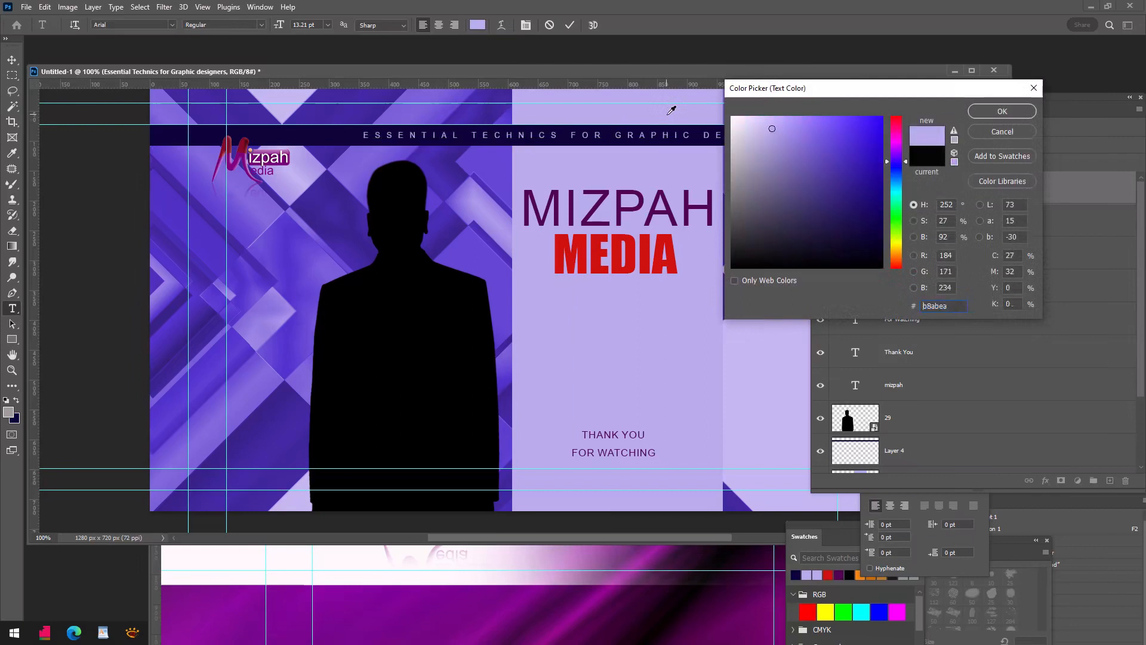
left_click(1003, 112)
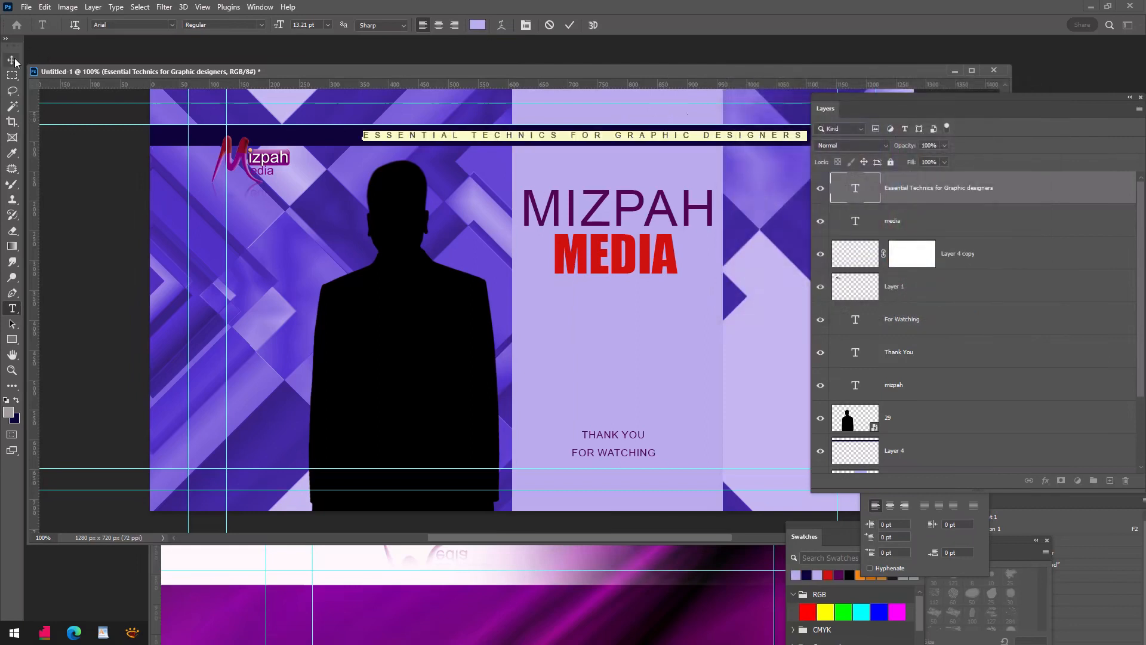
key("ctrl+Return")
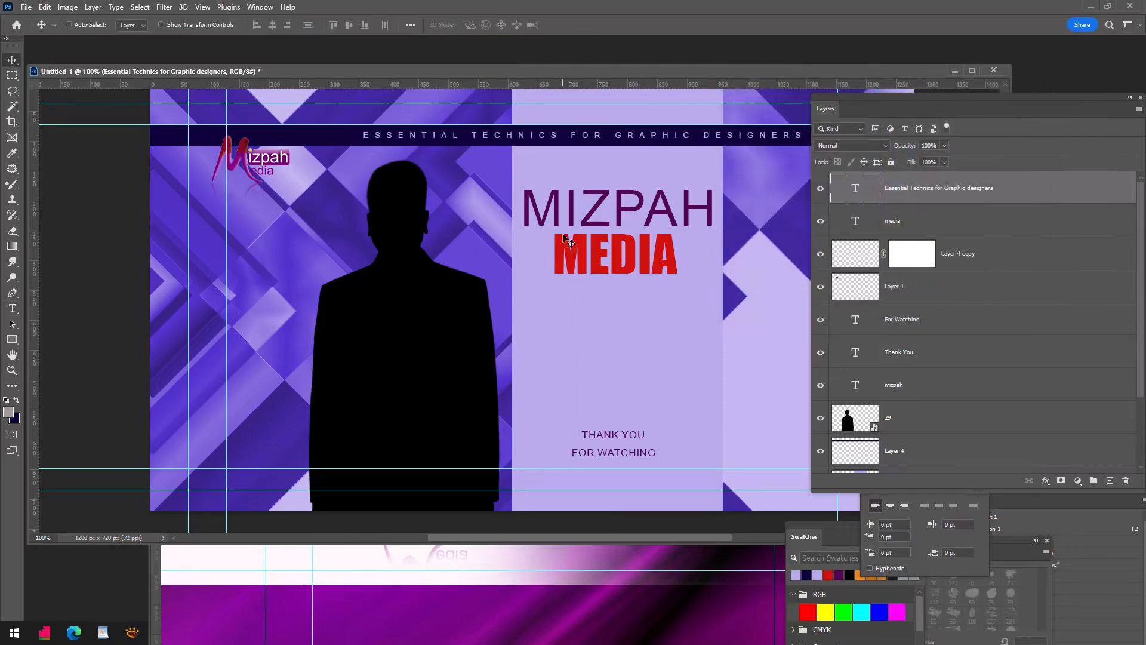
Step: Add a new layer at the top of the stack and fill it with four large overlapping diamond gradients in Difference mode
scroll(1018, 358, "down", 3)
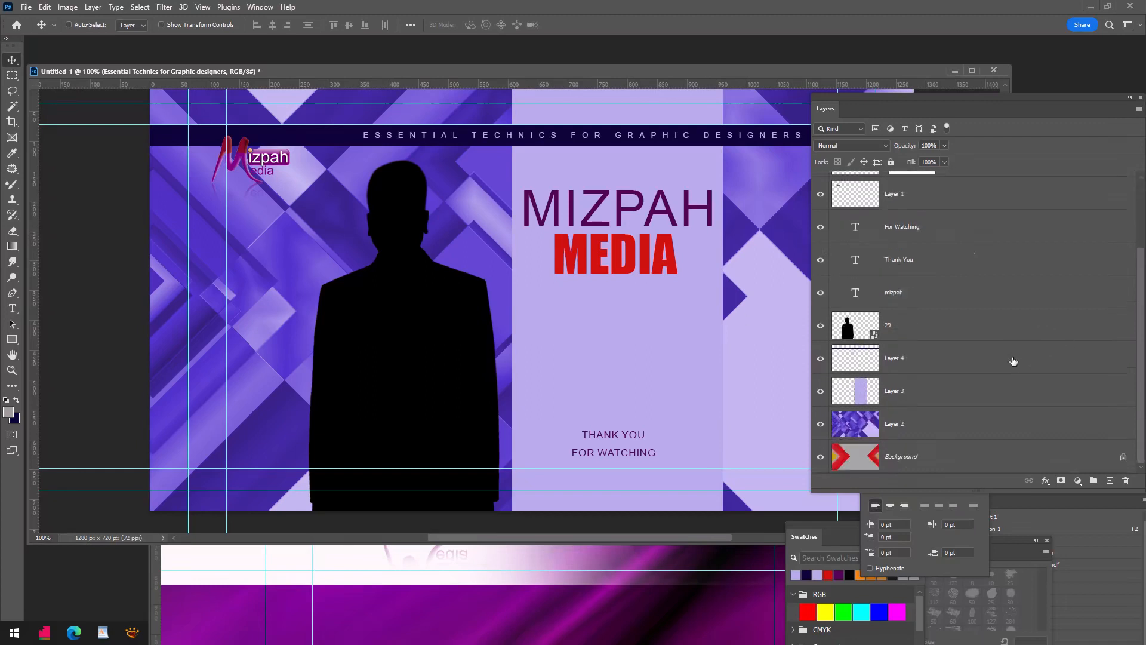
left_click(1110, 481)
left_click(12, 246)
left_click(13, 249)
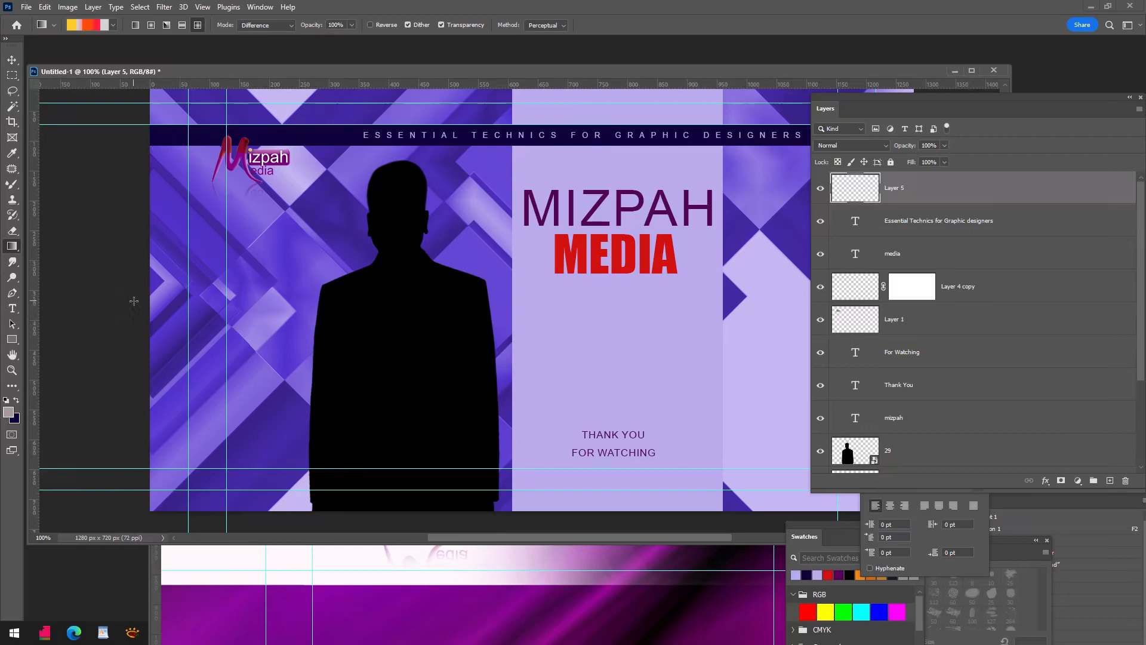
left_click_drag(133, 300, 523, 301)
left_click_drag(548, 132, 547, 445)
left_click_drag(779, 397, 305, 397)
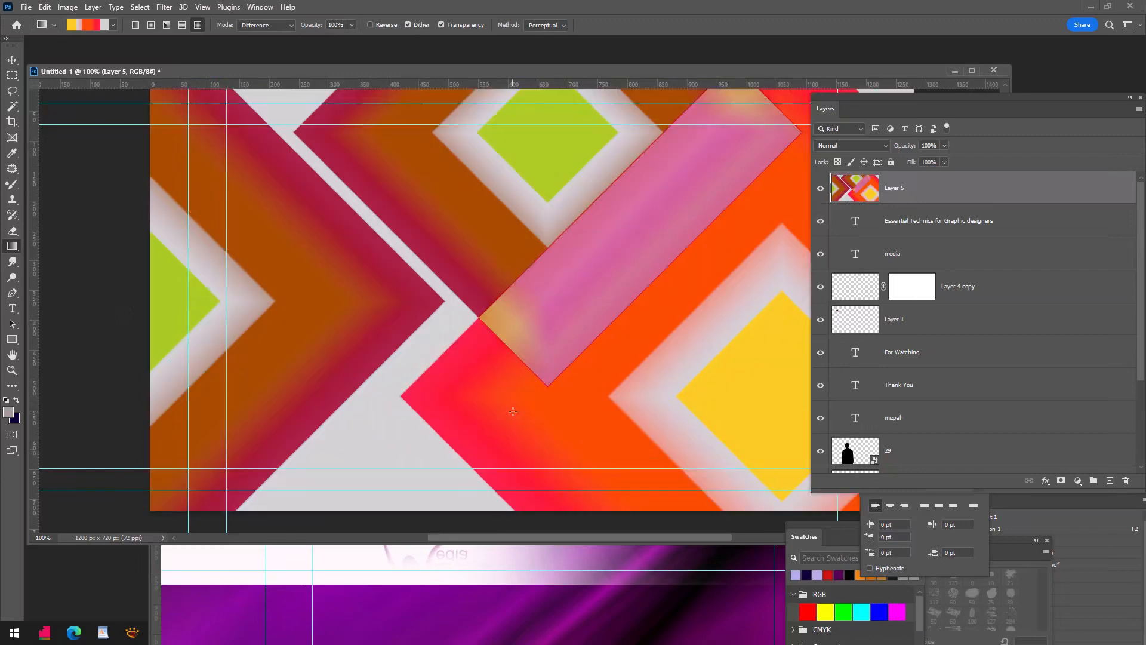
left_click_drag(449, 524, 446, 191)
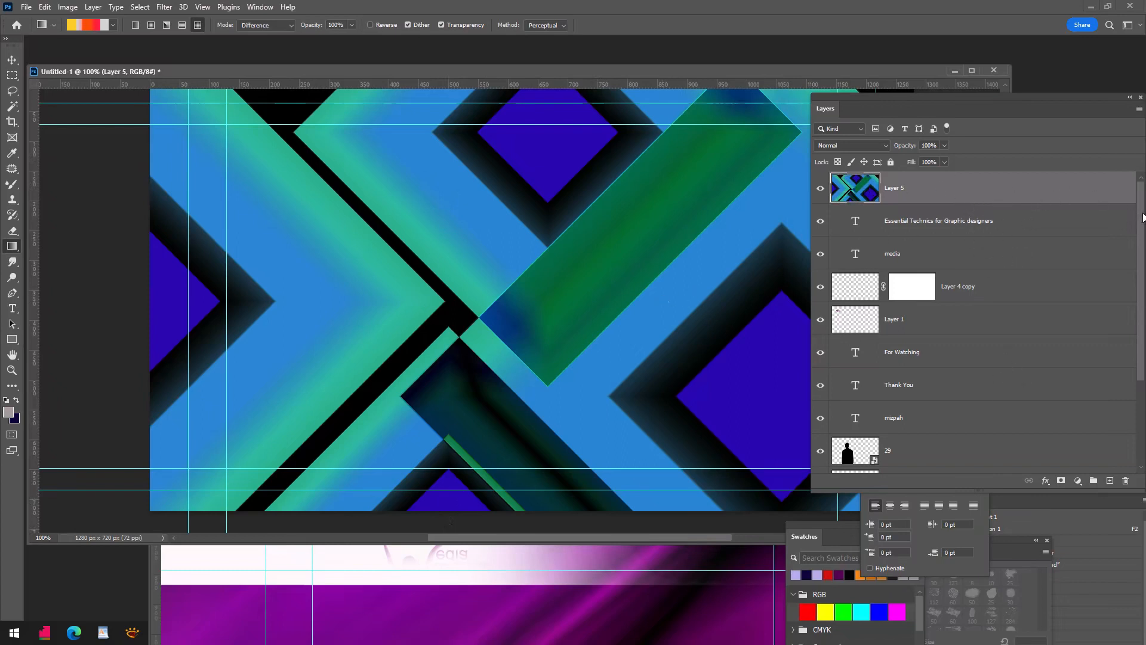
Step: Move the new gradient layer between Layer 2 and Layer 3 and invert its colours
left_click_drag(1056, 190, 956, 467)
scroll(1134, 386, "down", 3)
left_click_drag(940, 330, 930, 392)
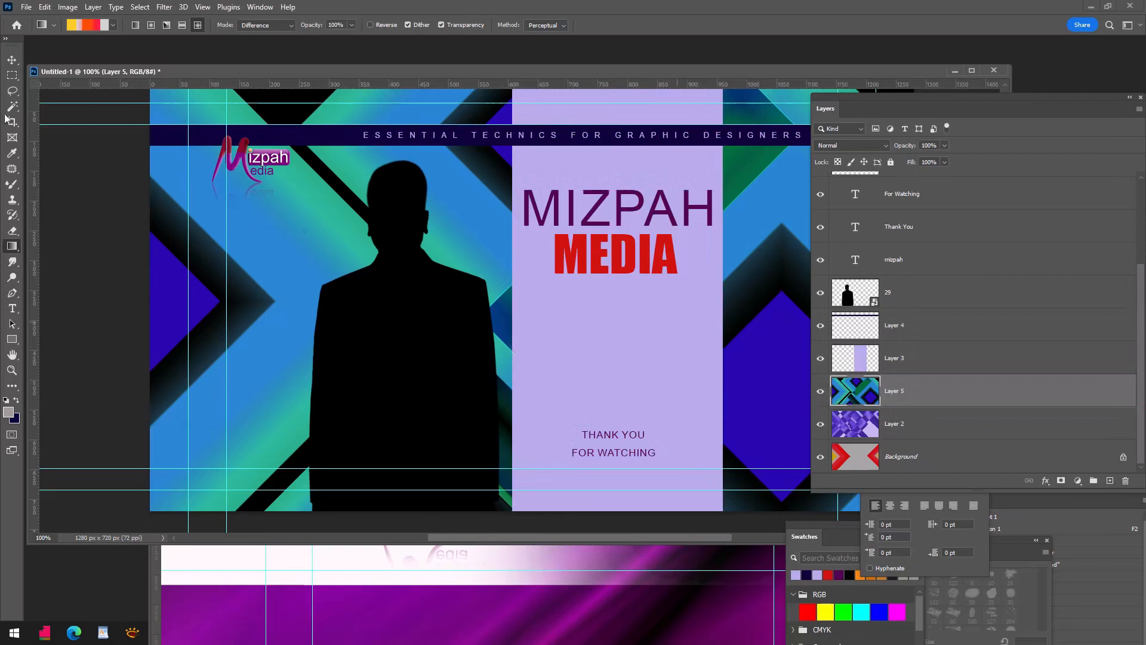
left_click(11, 59)
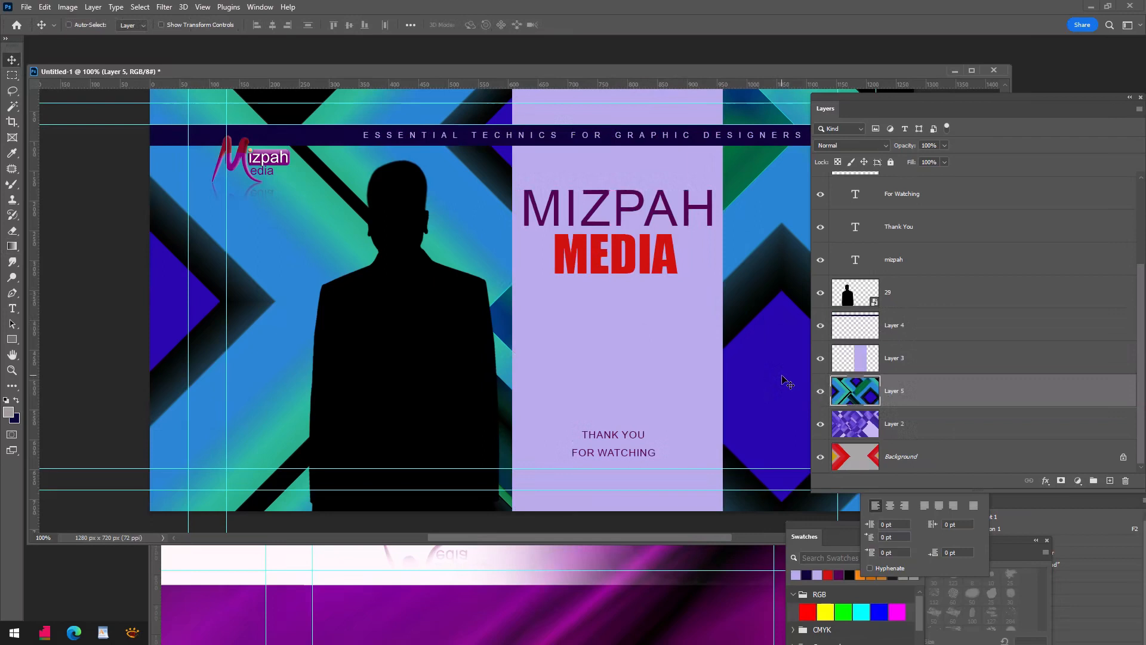
key("ctrl+i")
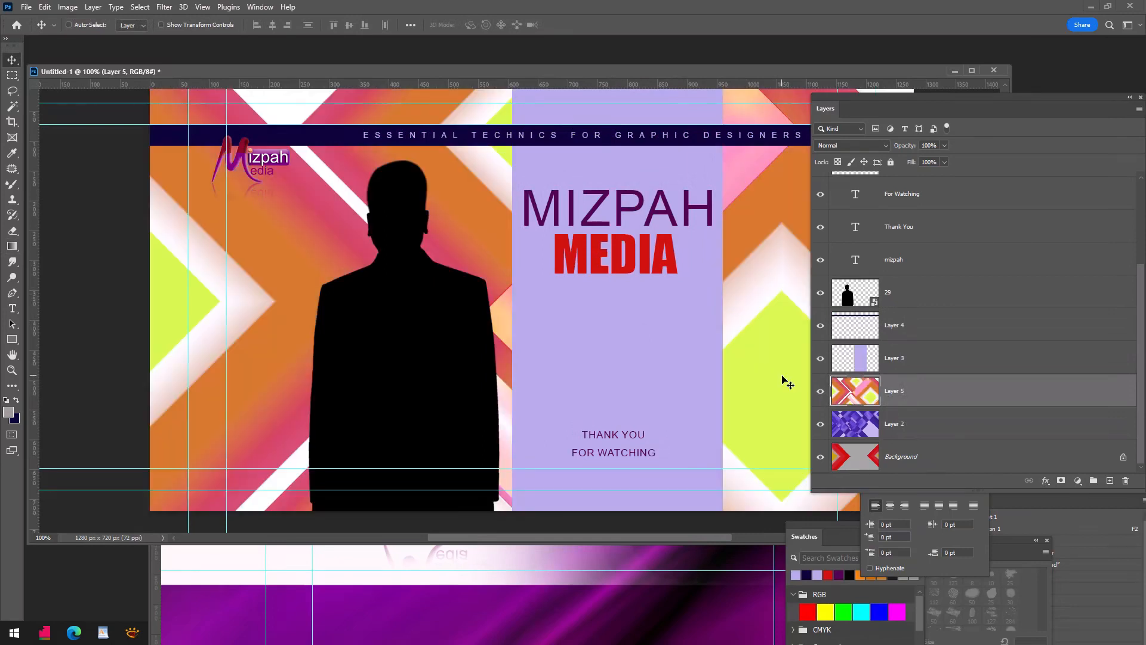
left_click_drag(855, 95, 927, 95)
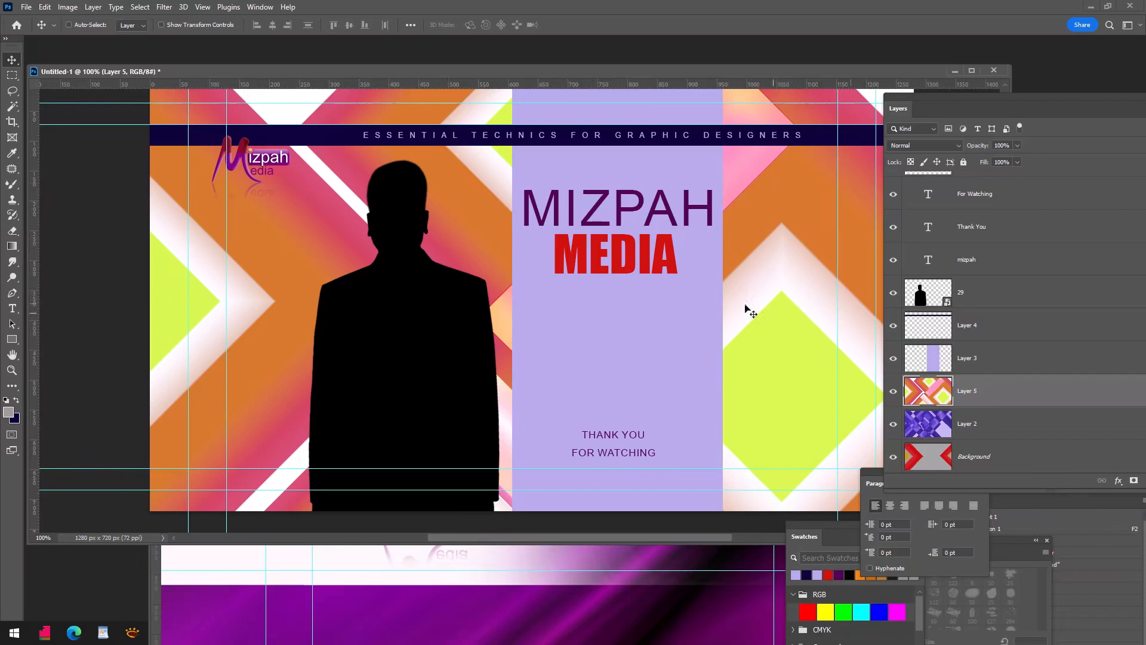
Step: Apply a Color Lookup adjustment to the diamond-gradient Layer 5 using the 2Strip.look 3D LUT
left_click(76, 9)
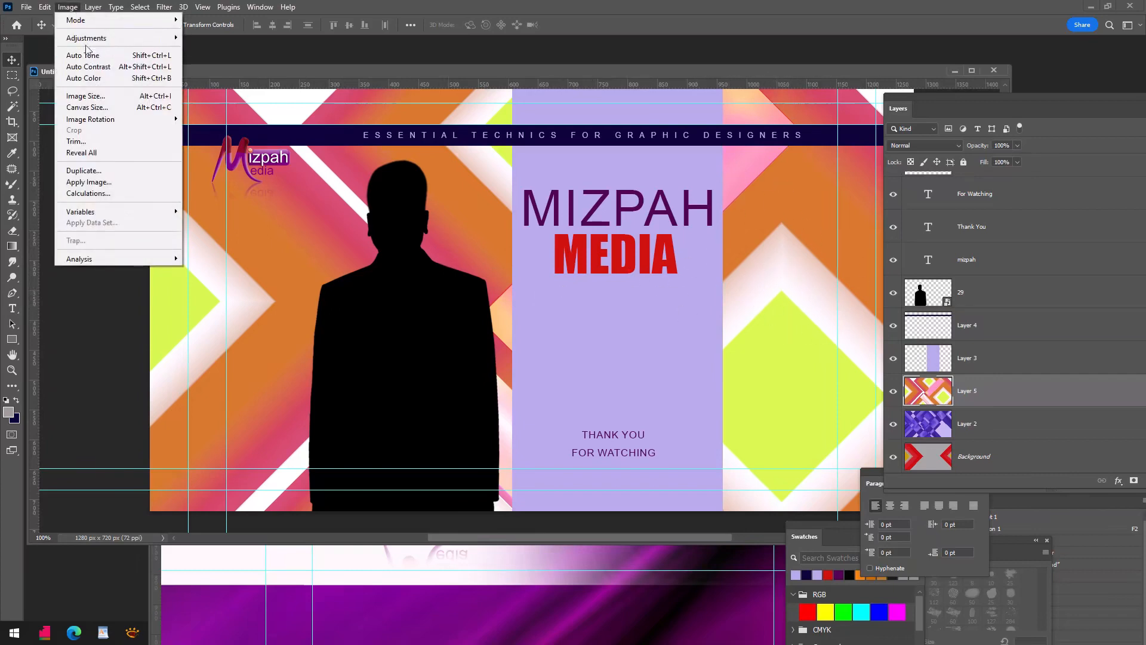
mouse_move(87, 38)
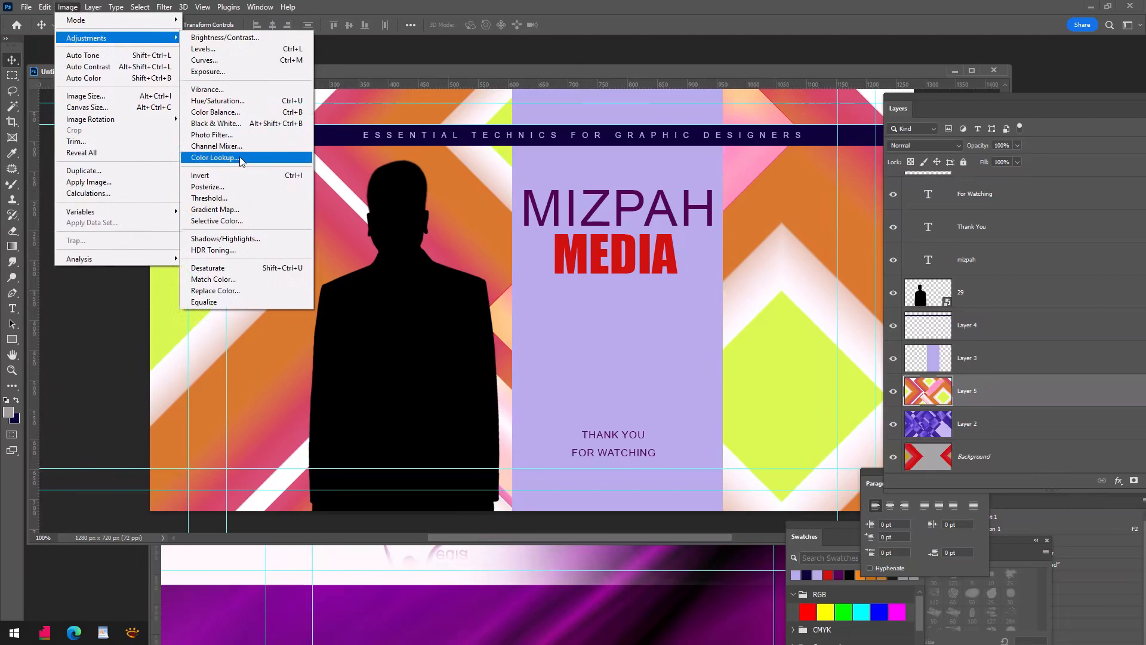
left_click(241, 162)
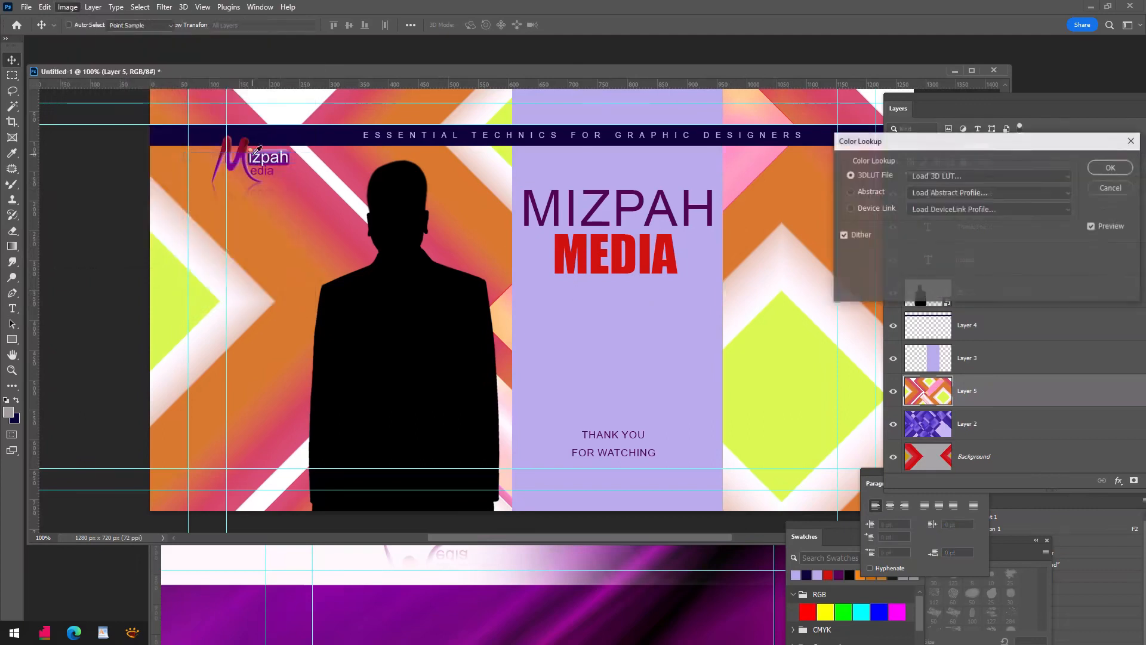
left_click(933, 178)
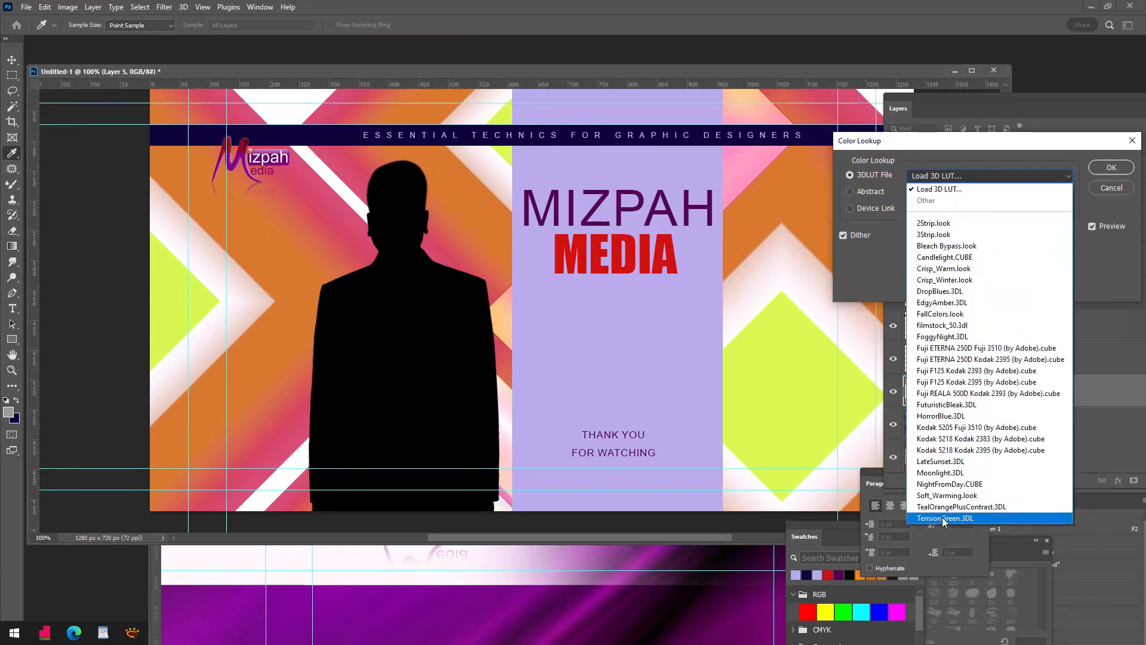
left_click(956, 518)
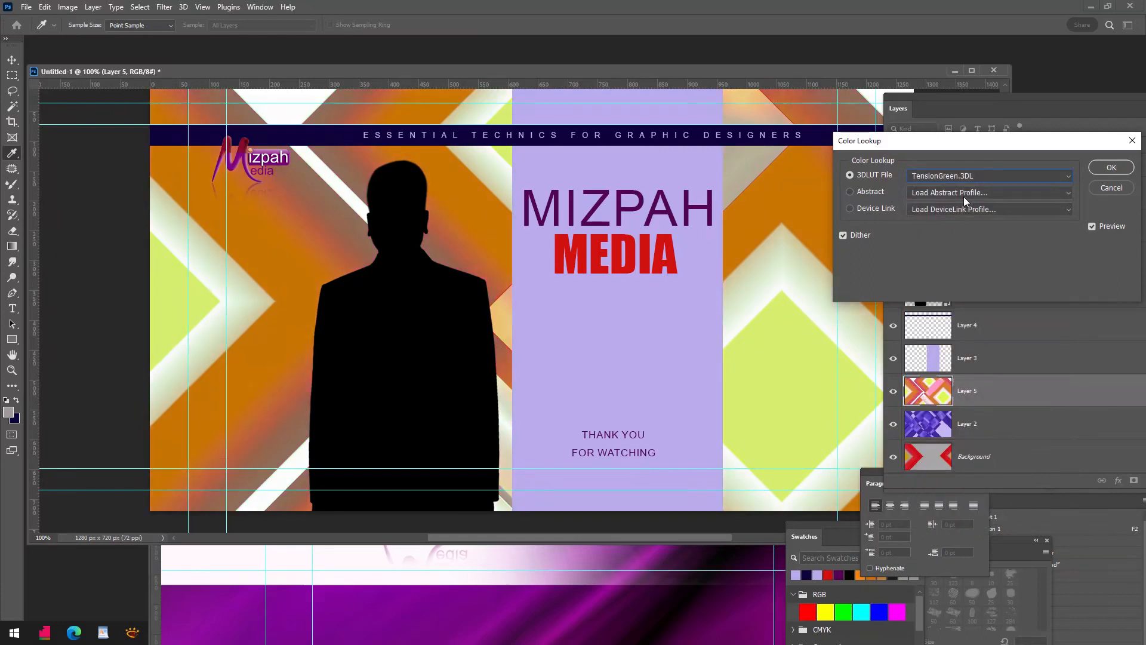
key("Up")
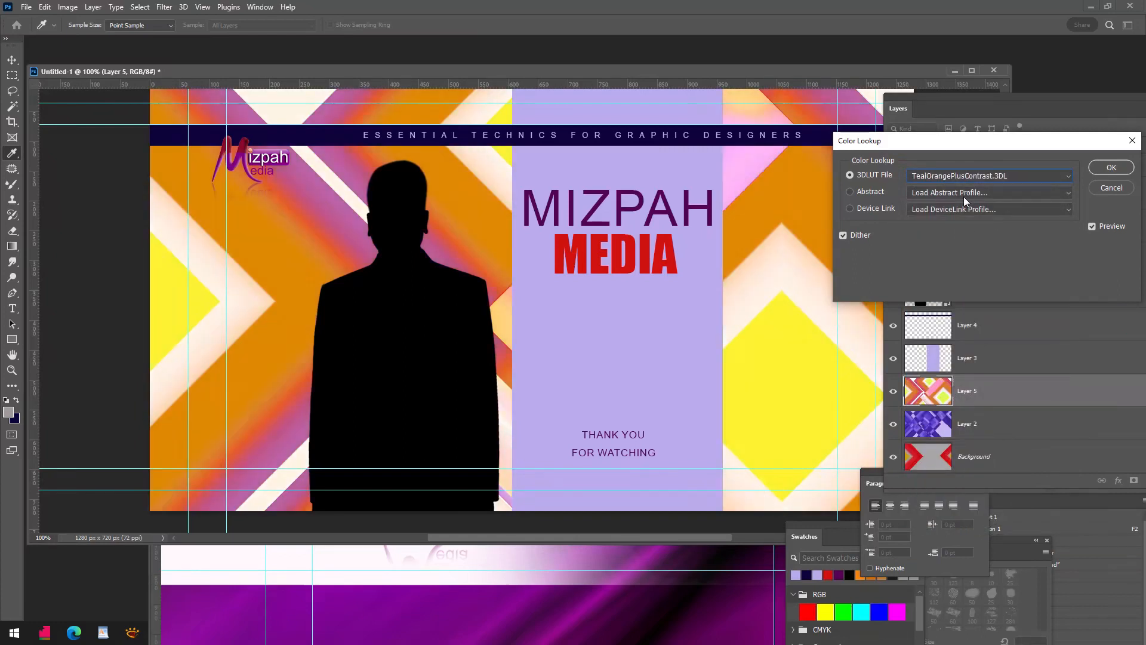
key("Up")
key("Up")
key("Up")
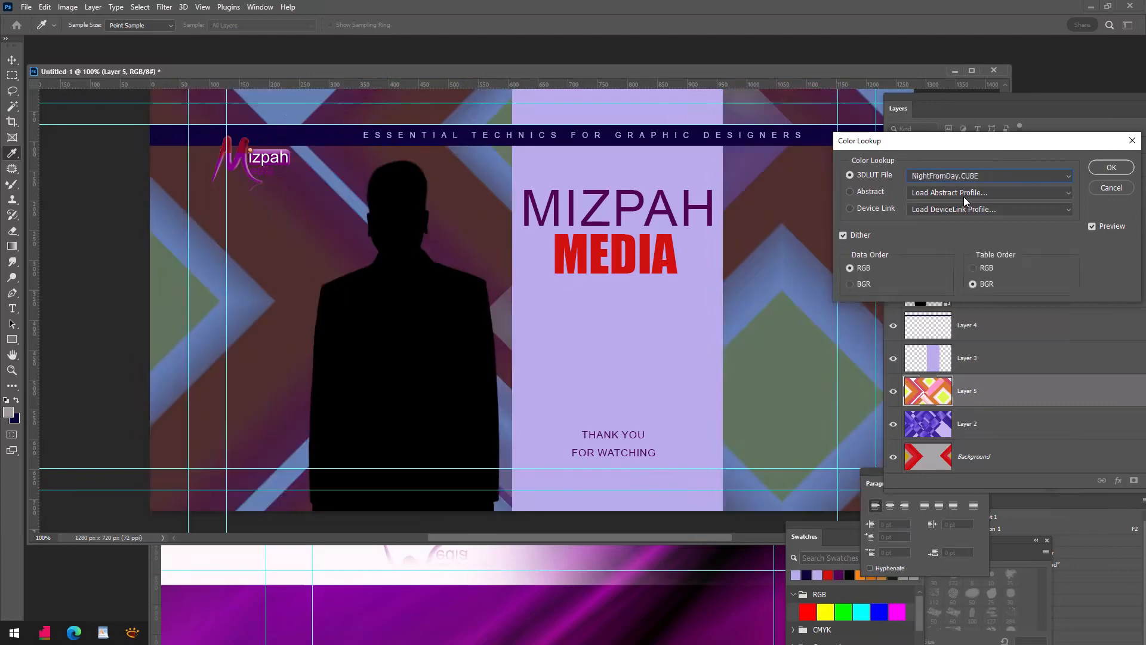
key("Up")
key("Up")
key("Up")
key("Up")
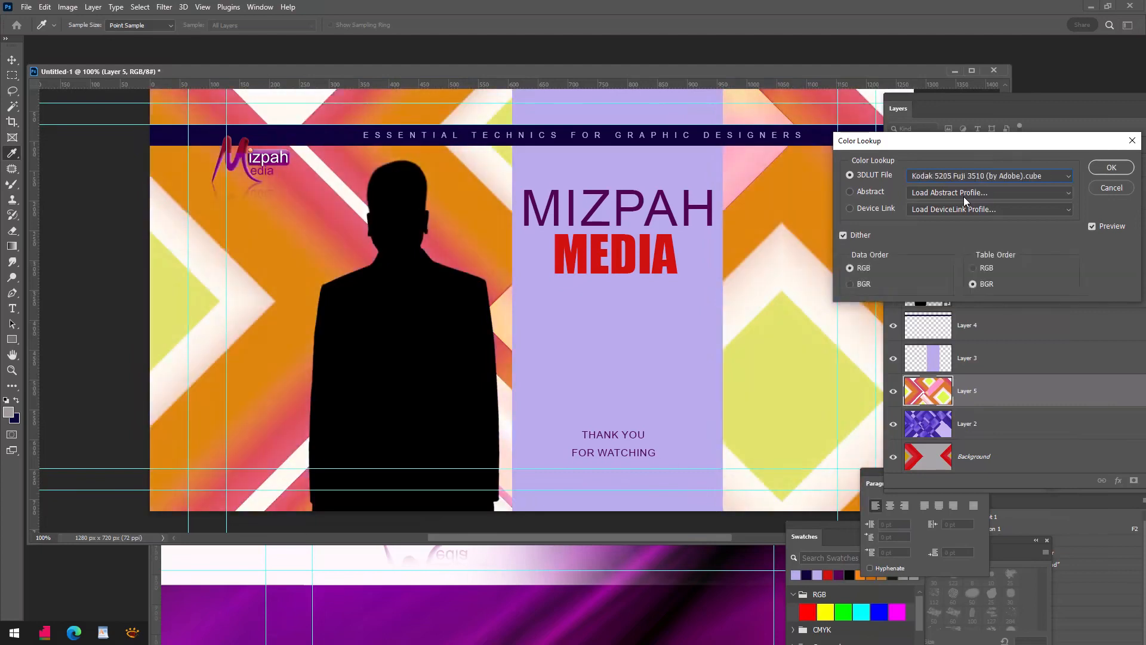
key("Up")
key("Up")
key("Up")
key("Up")
key("Up")
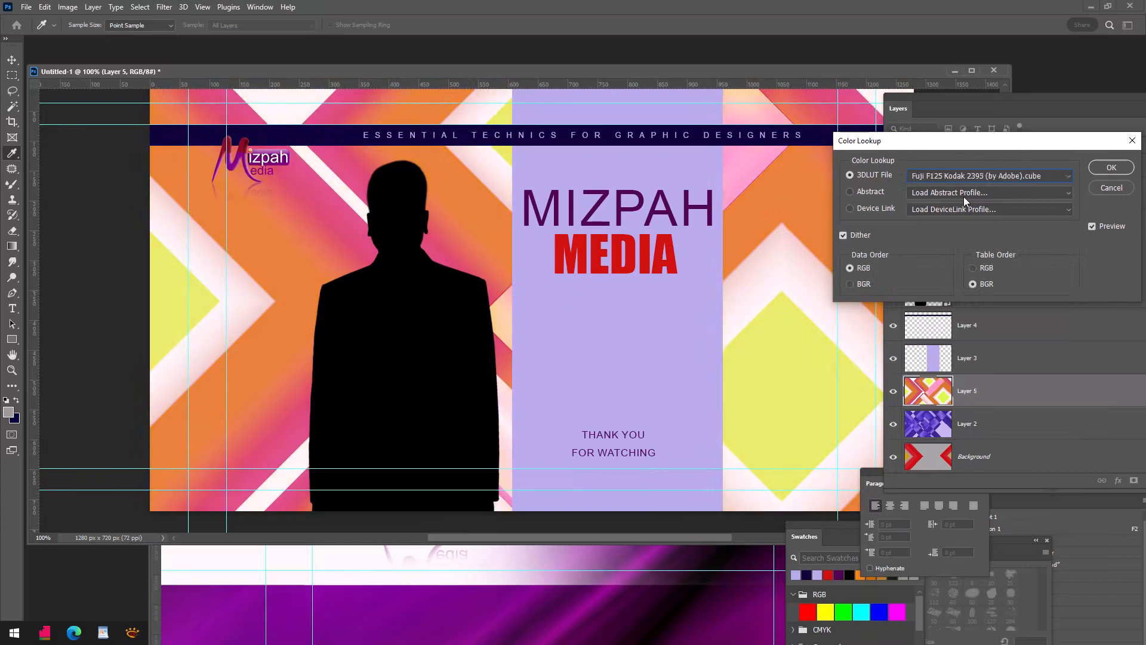
key("Up")
key("Up")
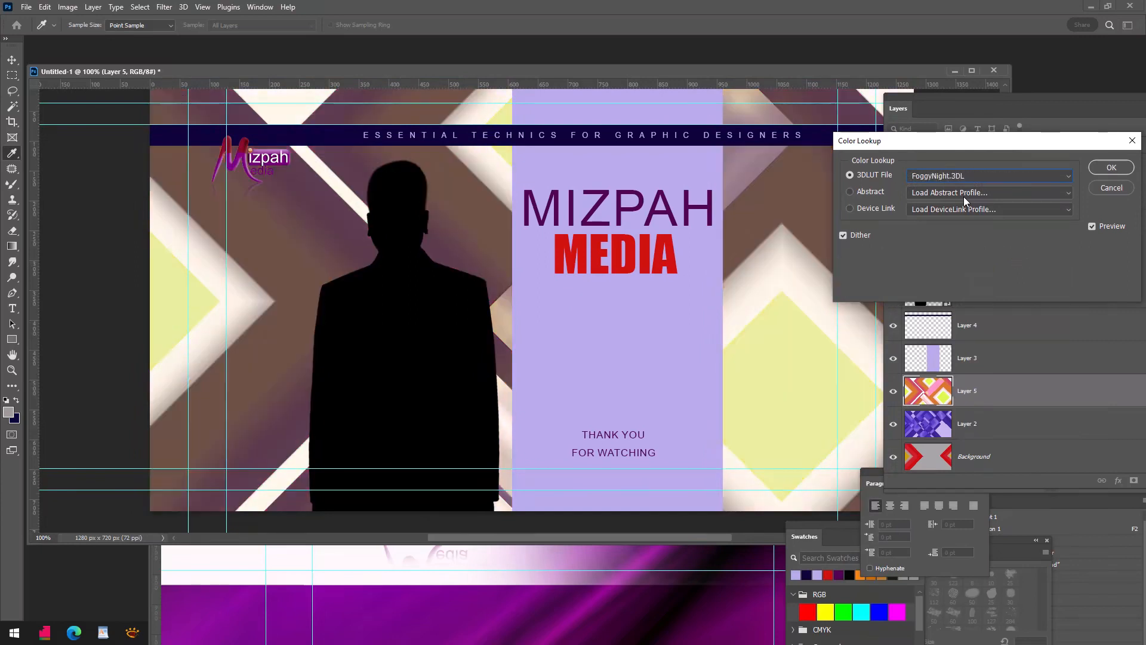
key("Up")
key("Up")
key("Up")
key("Up")
key("Up")
key("Up")
key("Up")
key("Up")
key("Up")
key("Up")
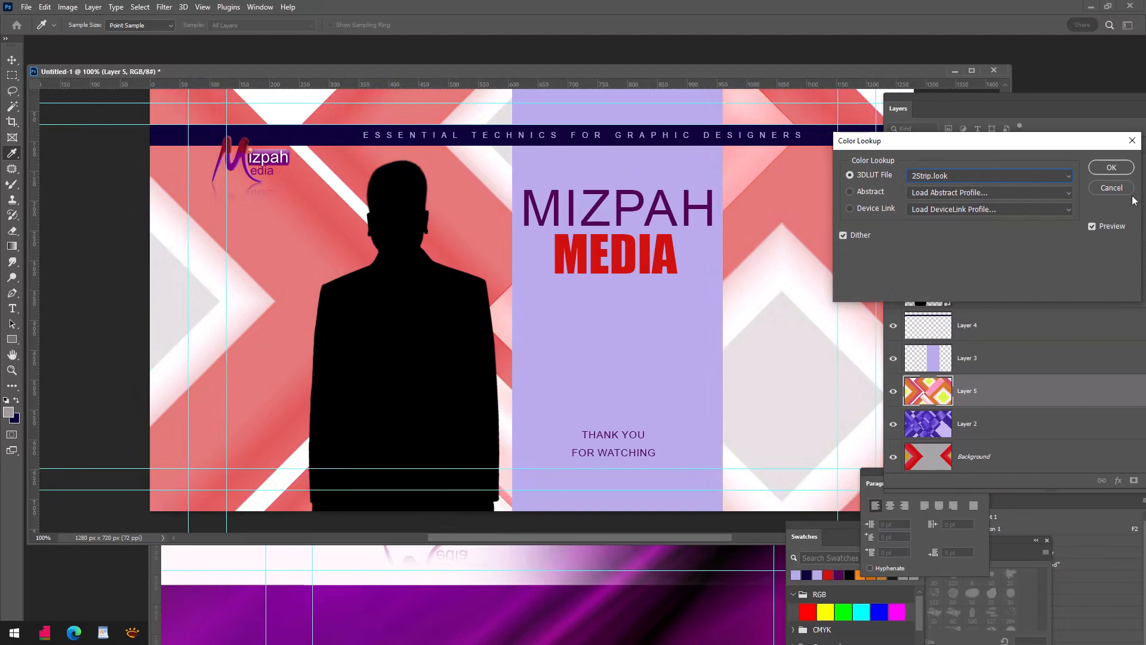
left_click(1111, 168)
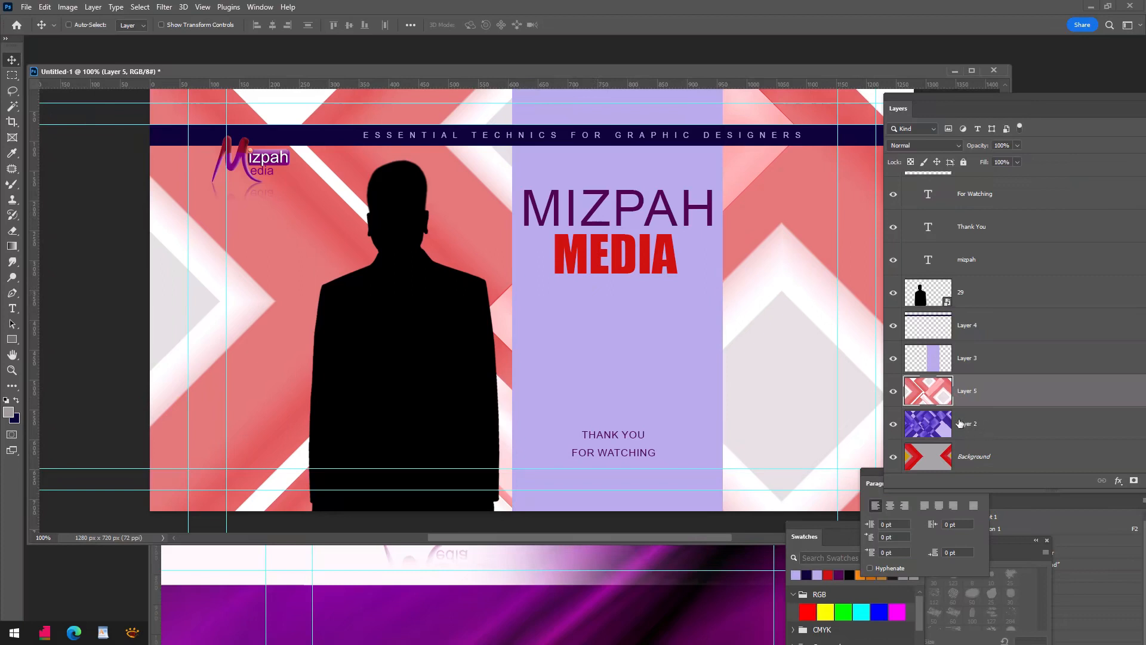
Step: Hide Layer 5 and apply a Field Blur of 99 px to the purple Layer 2
left_click(893, 391)
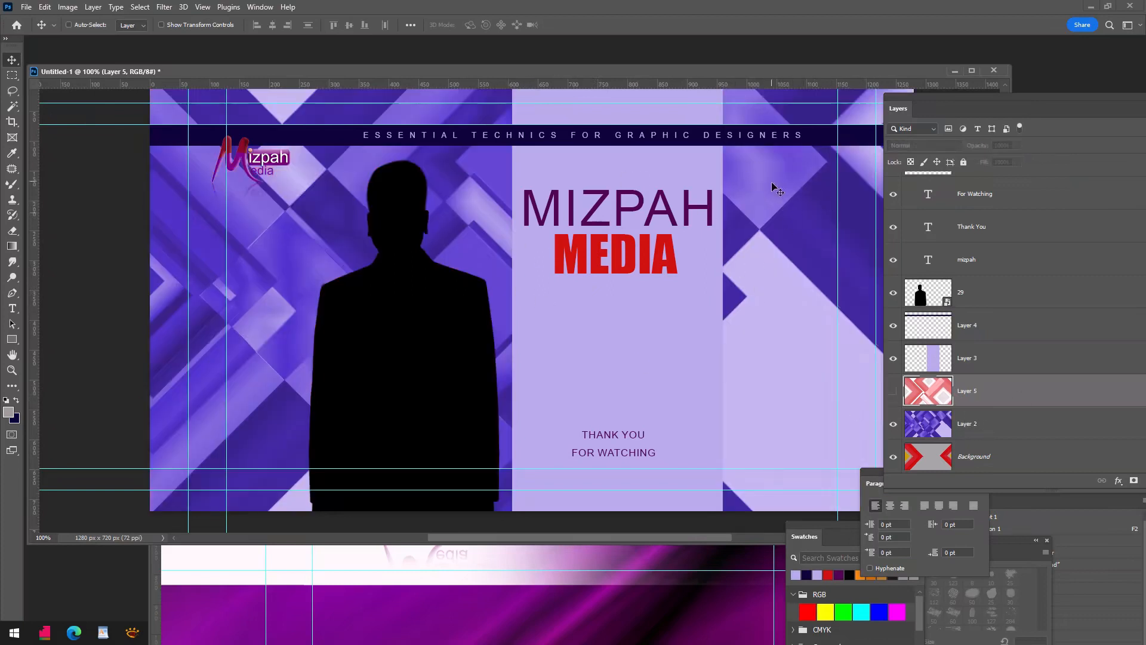
left_click(974, 426)
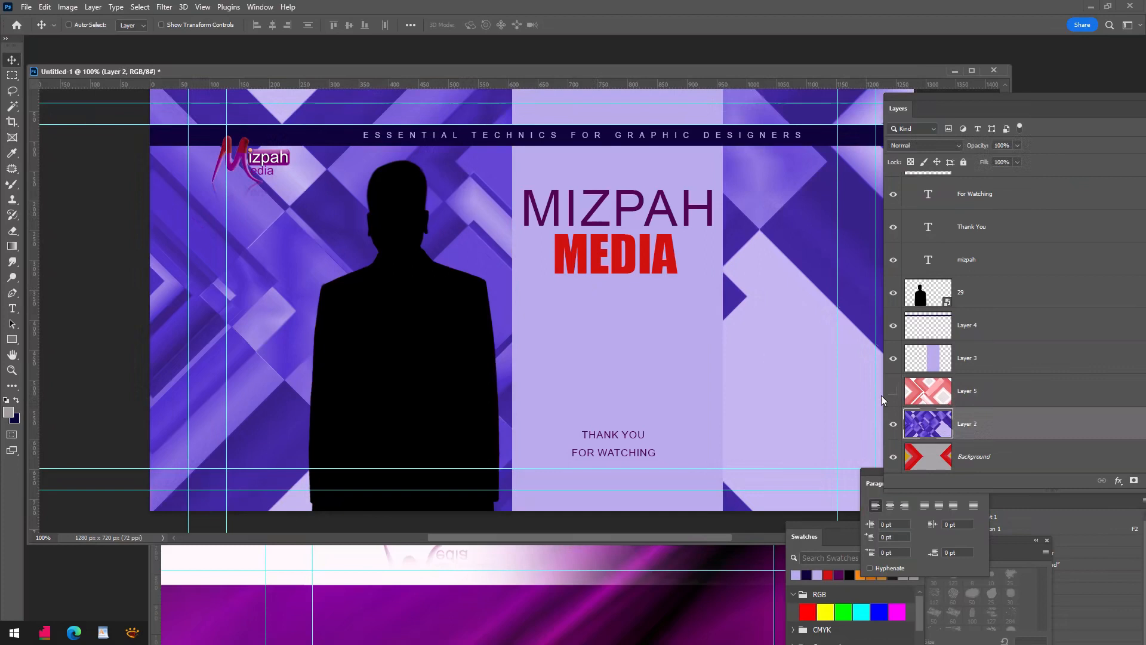
left_click(893, 391)
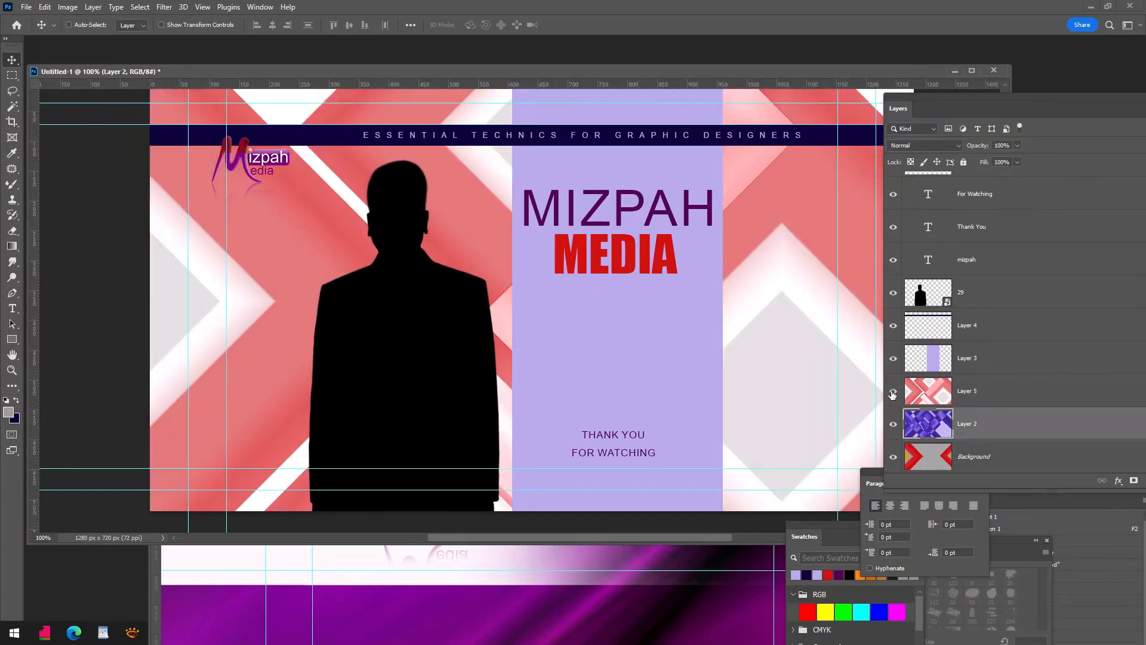
left_click(893, 393)
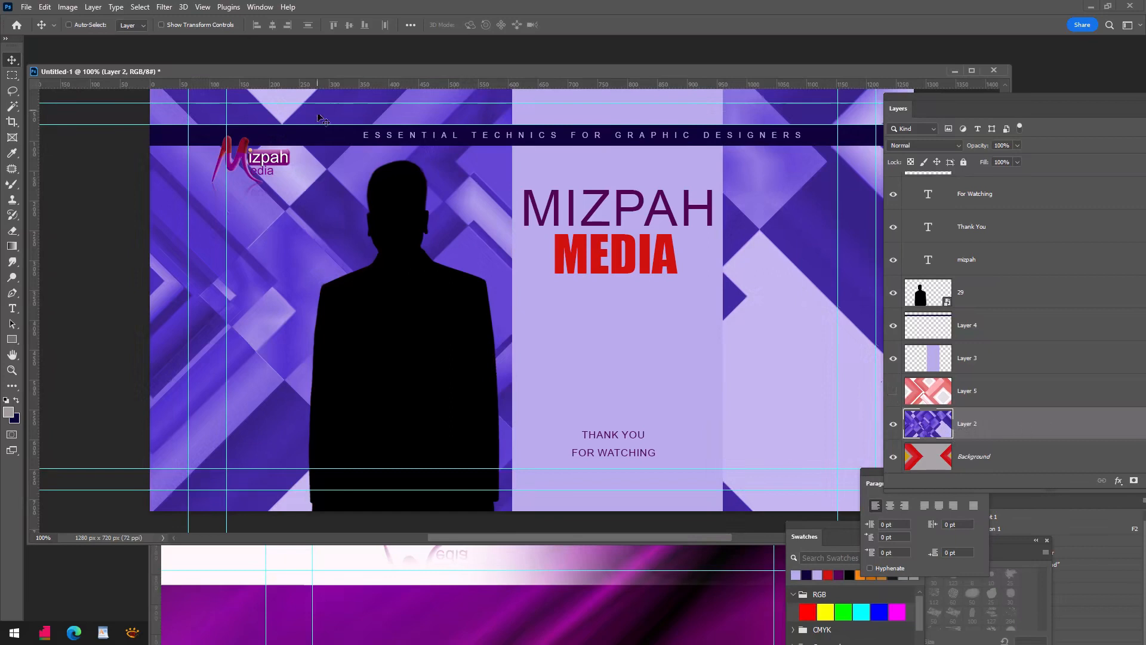
left_click(166, 8)
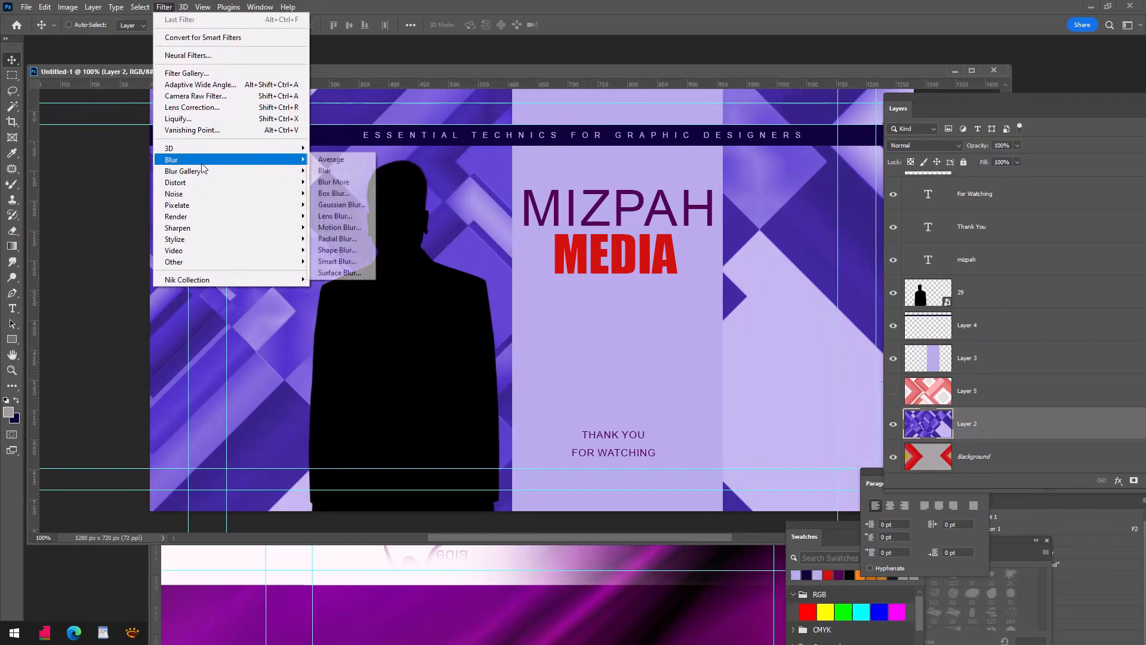
mouse_move(199, 174)
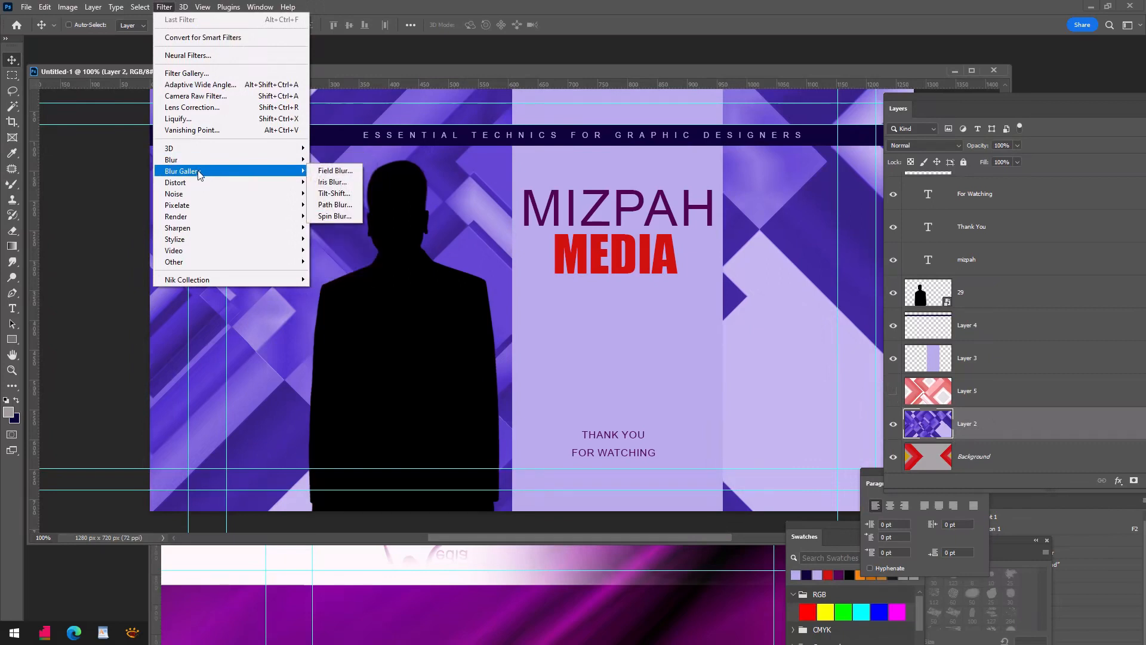
left_click(345, 174)
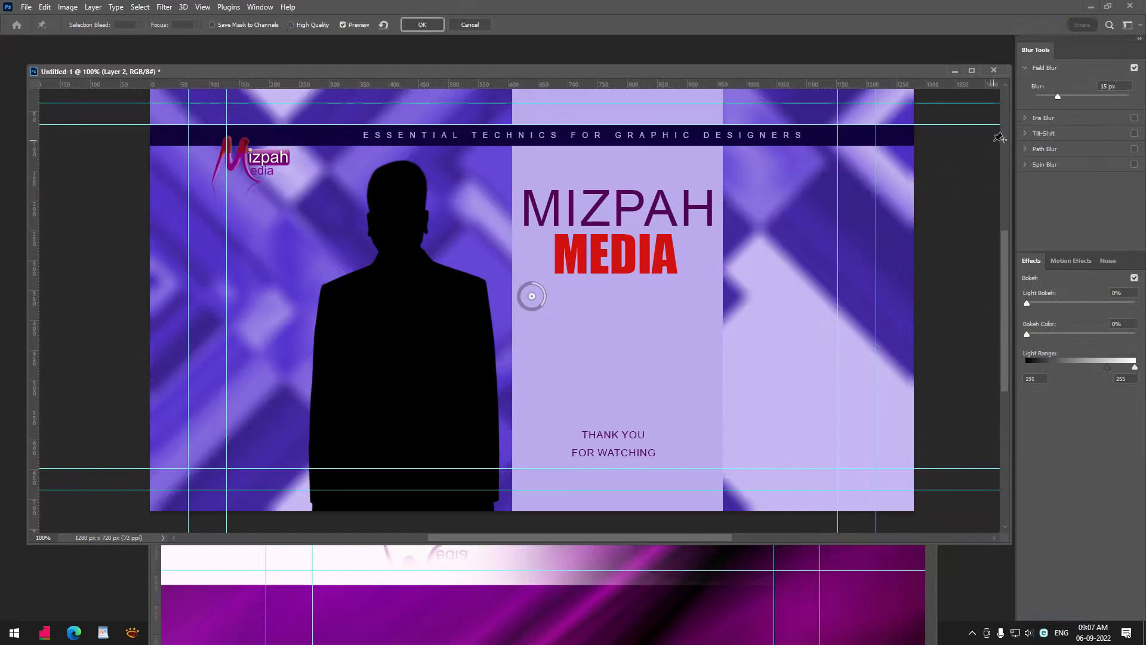
left_click_drag(1059, 94, 1069, 94)
mouse_move(1073, 95)
left_mouse_down()
mouse_move(1084, 98)
mouse_move(1072, 97)
left_mouse_up()
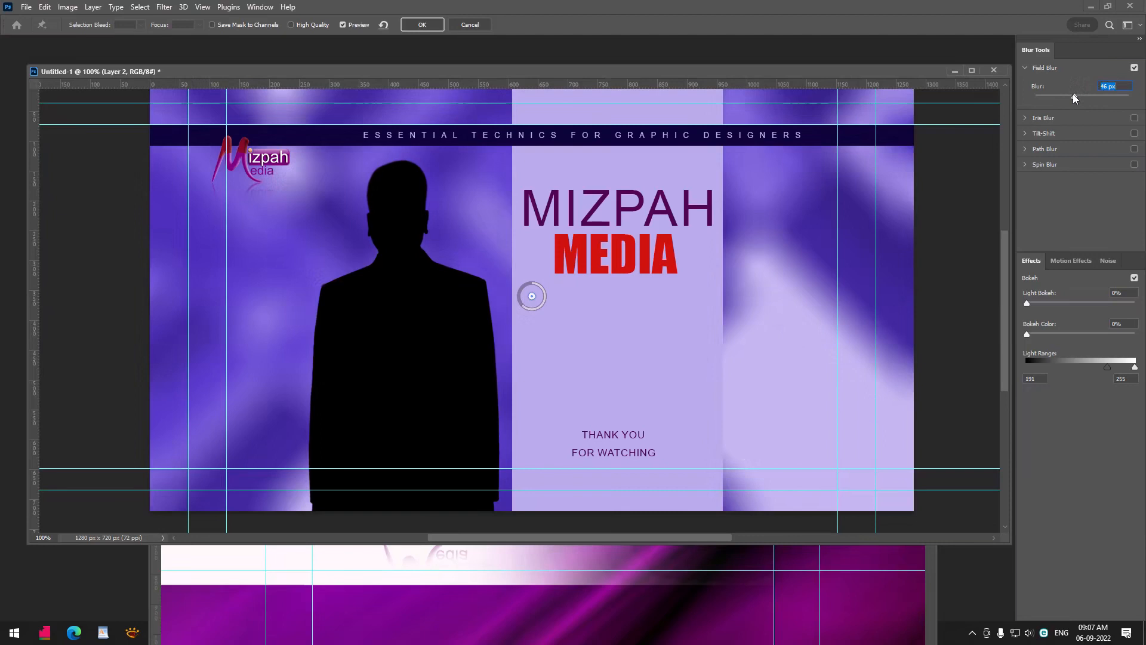
left_click_drag(1072, 94, 1084, 98)
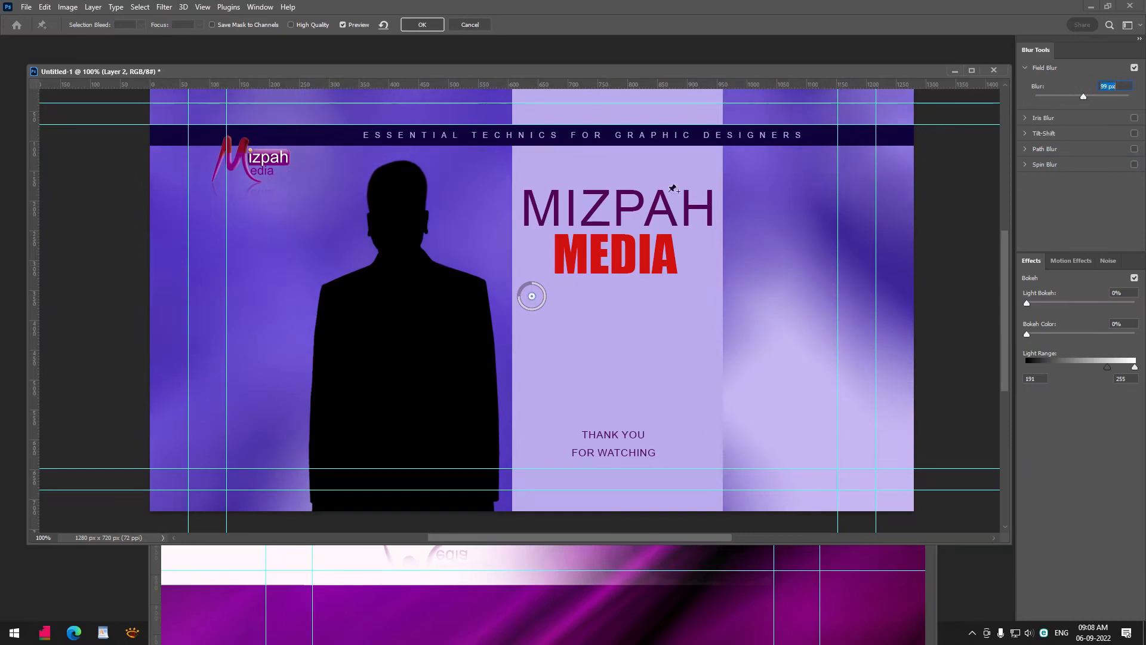
left_click(422, 25)
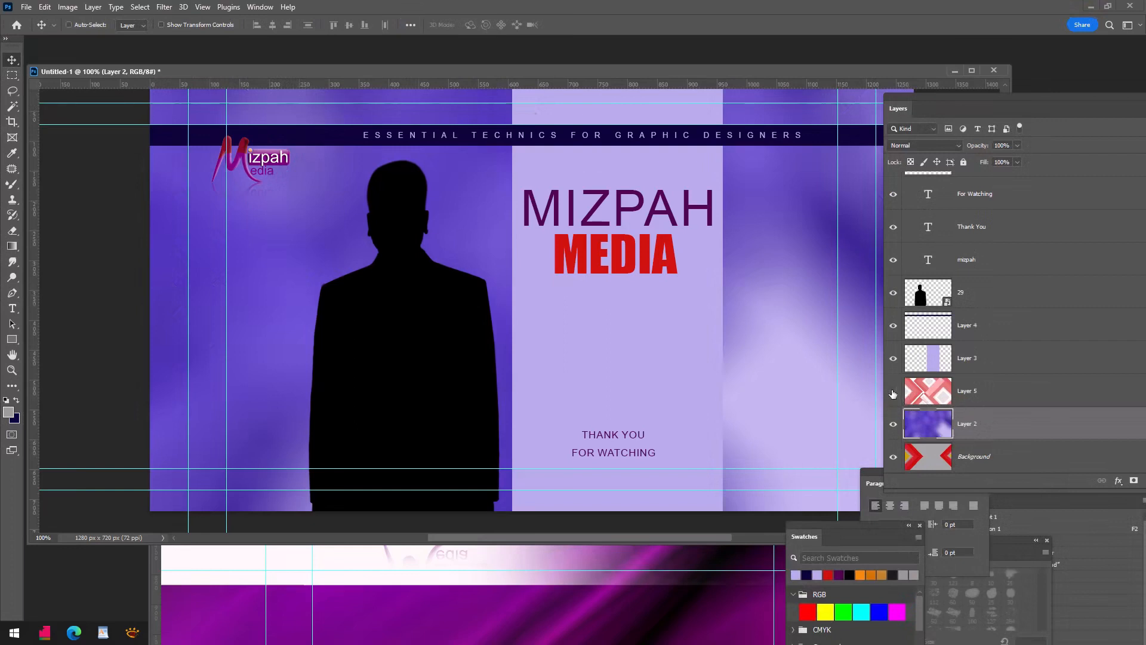
Step: Show Layer 5 again, set its blend mode to Luminosity, and compare the banner with the layer hidden and shown
left_click(894, 391)
left_click(959, 390)
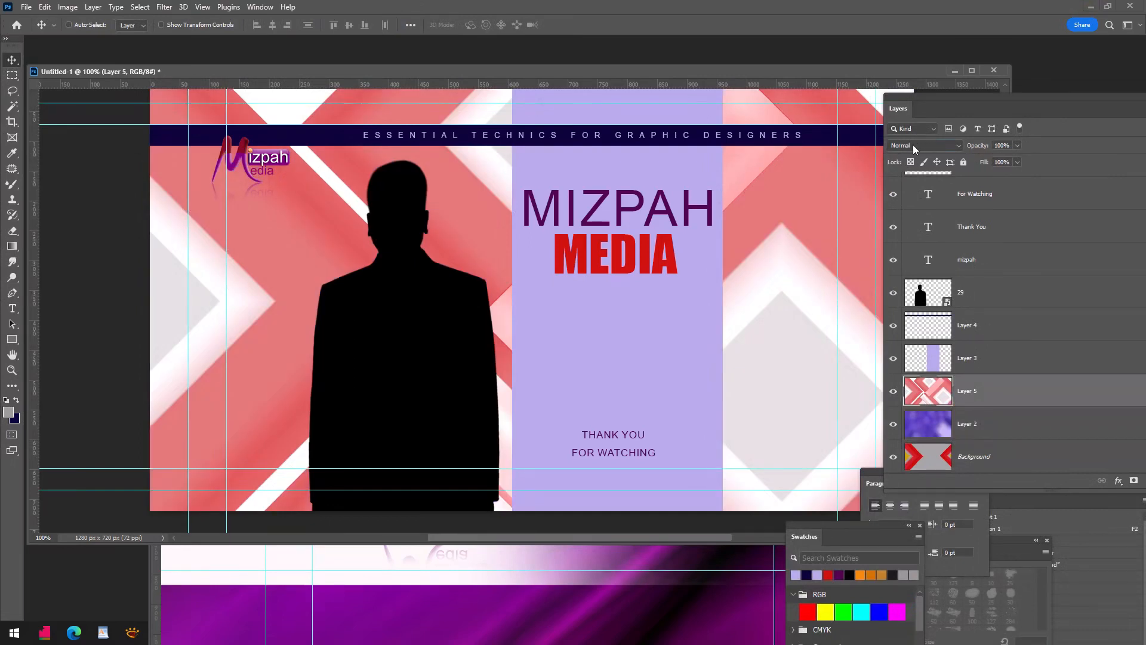
left_click(912, 144)
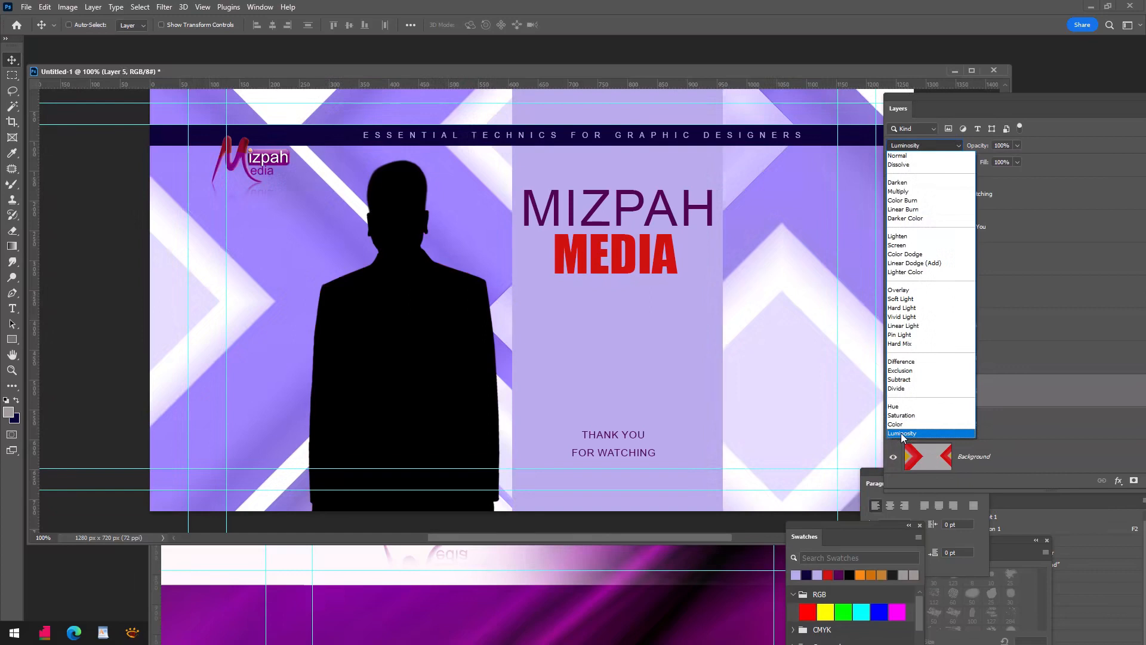
left_click(906, 433)
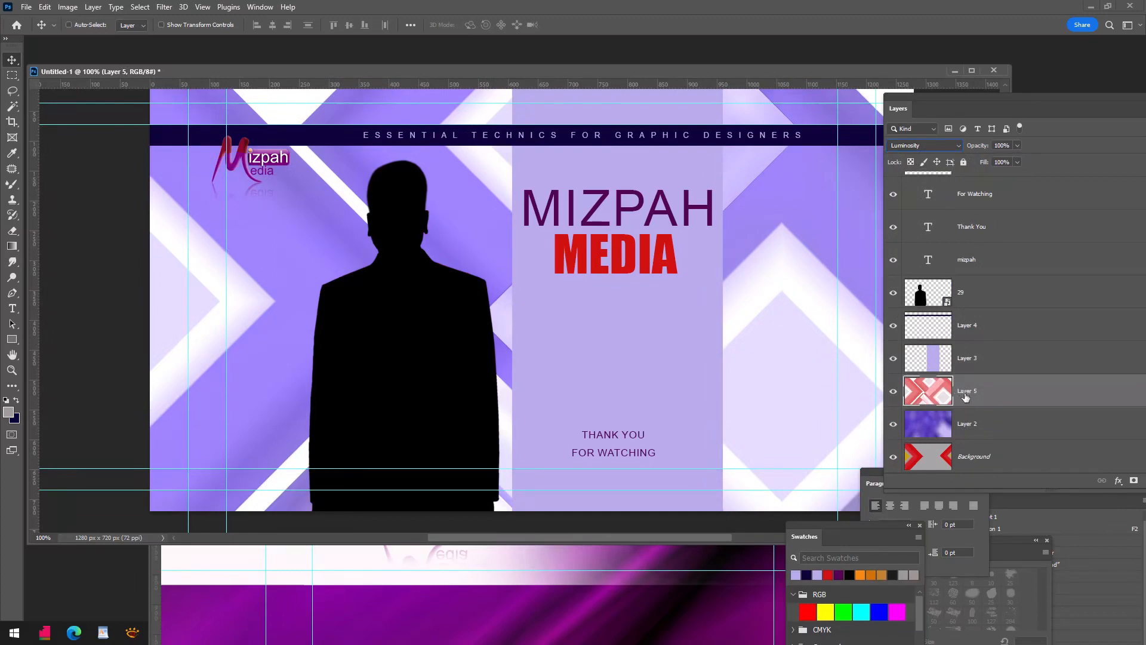
left_click(893, 391)
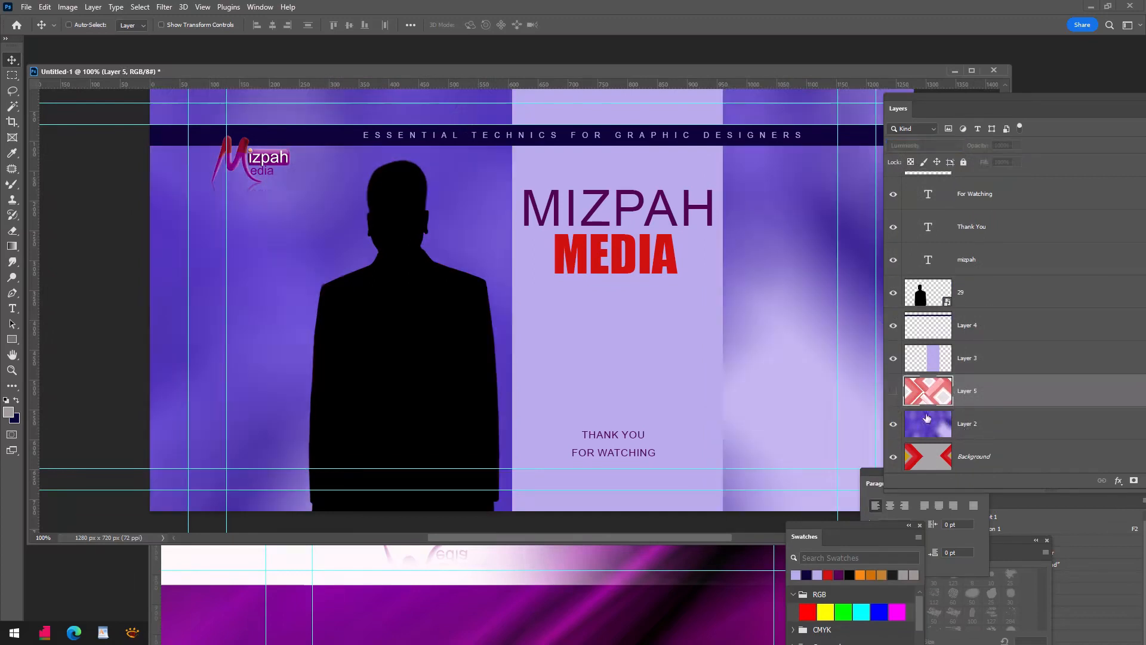
left_click(894, 391)
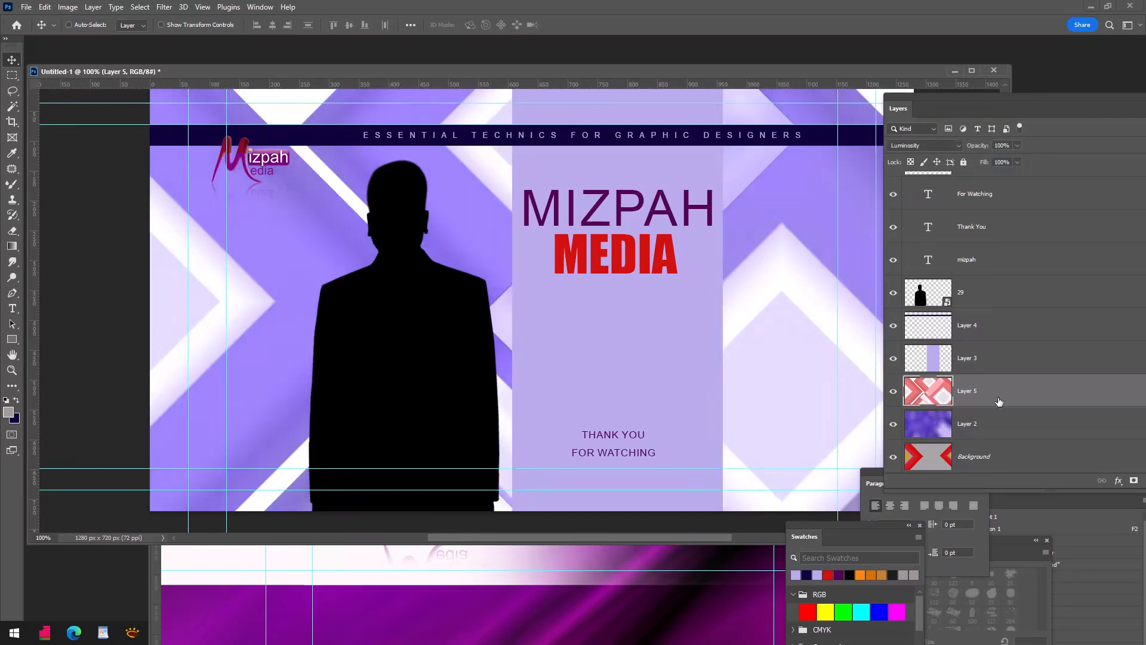
Step: Try successive blend modes on Layer 5 and settle on Soft Light
left_click(921, 145)
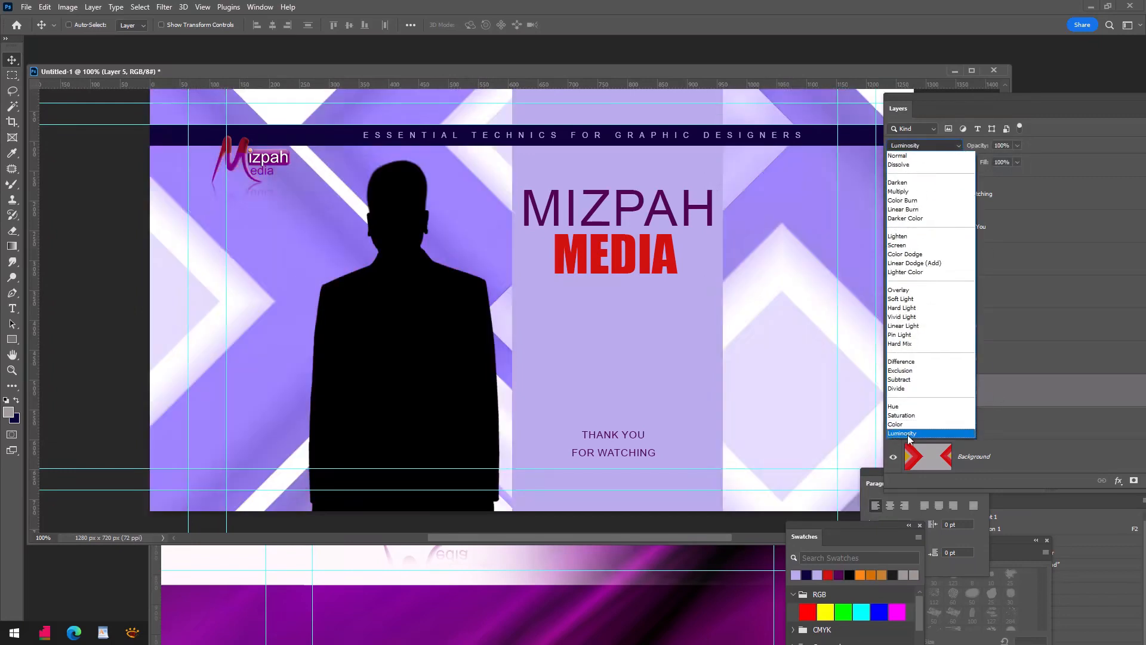
left_click(908, 434)
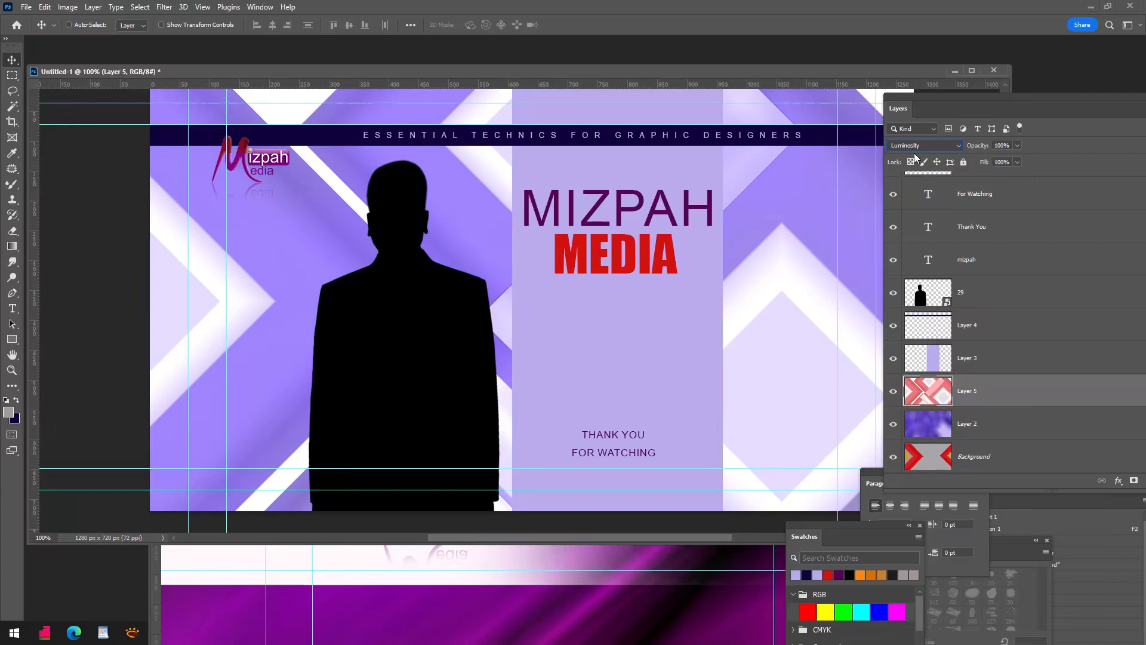
key("Up")
key("Up")
key("Up")
key("Up")
key("Up")
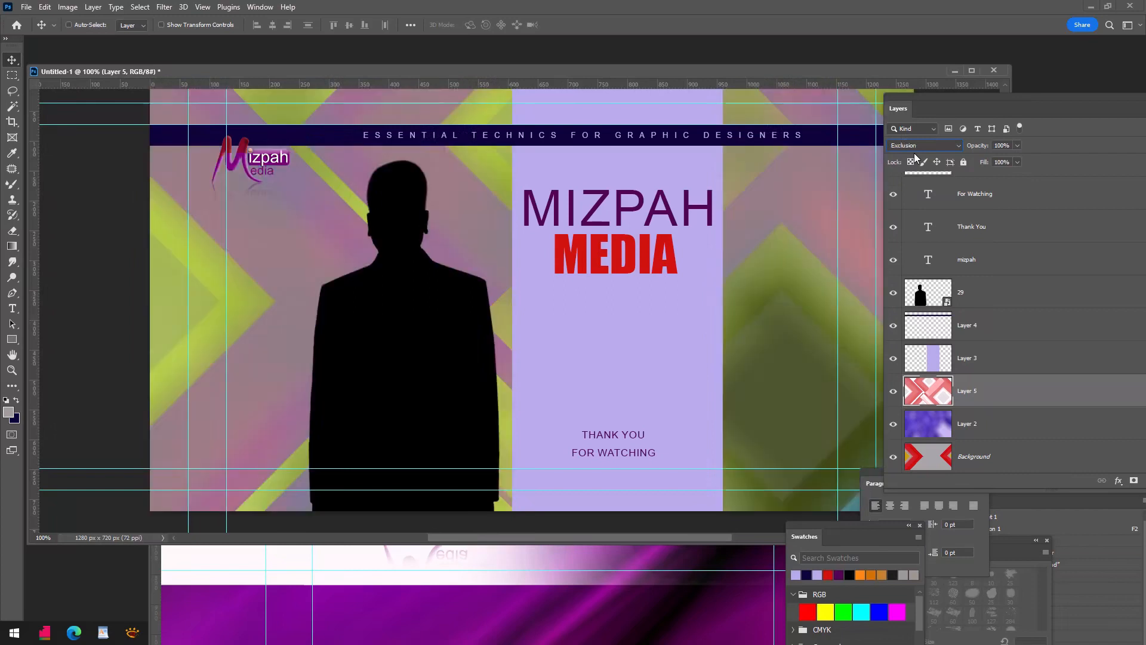
key("Up")
key("Up")
key("Up")
key("Up")
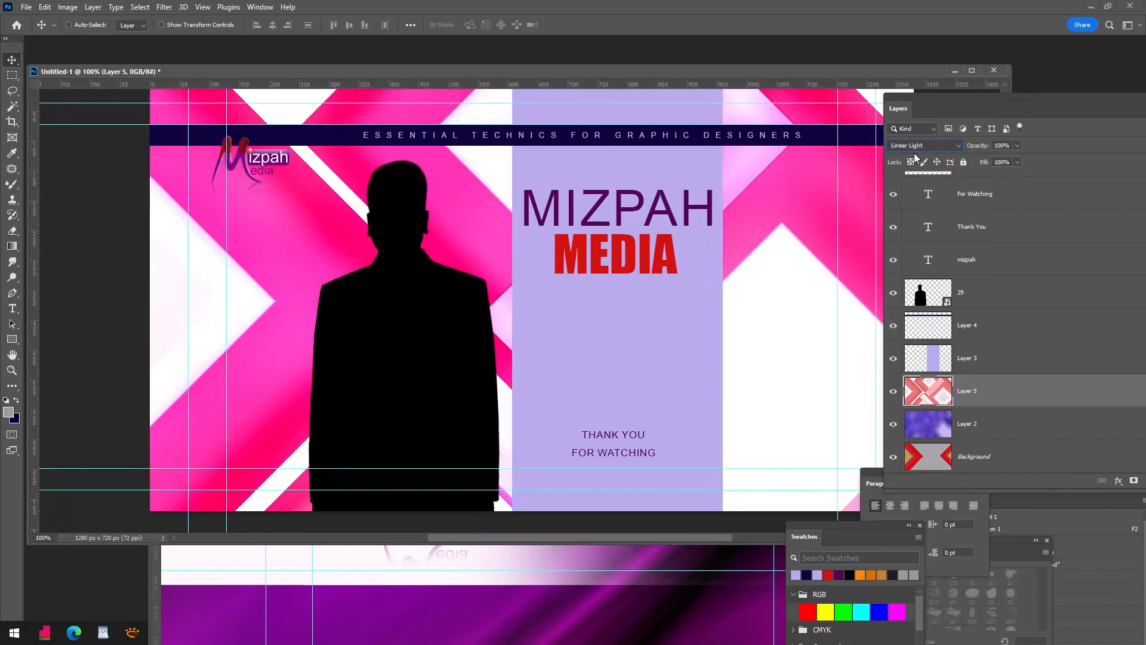
key("Up")
key("Up")
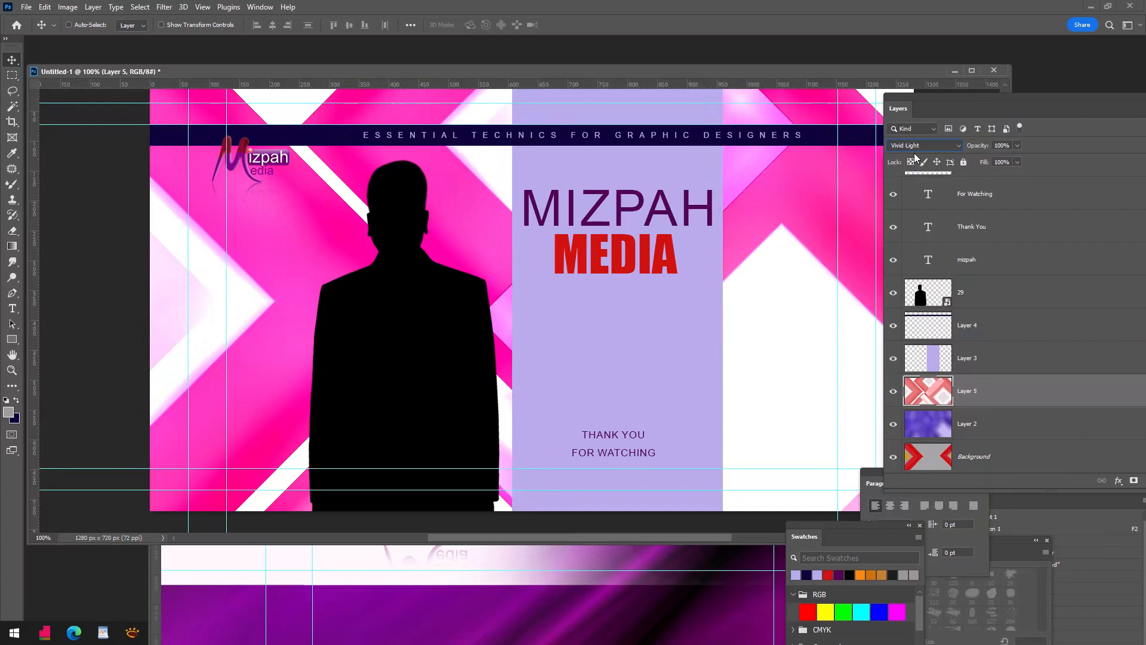
key("Up")
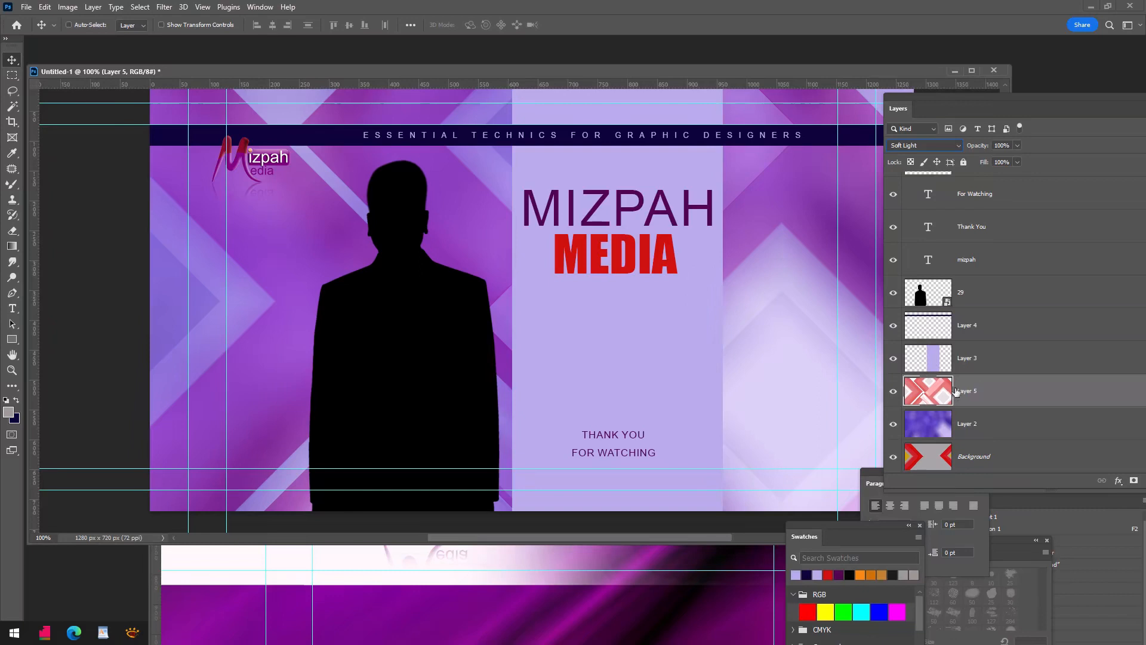
Step: Add a drop shadow to the lavender panel on Layer 3 with a distance of 21 px and a size of 27 px
left_click(997, 358)
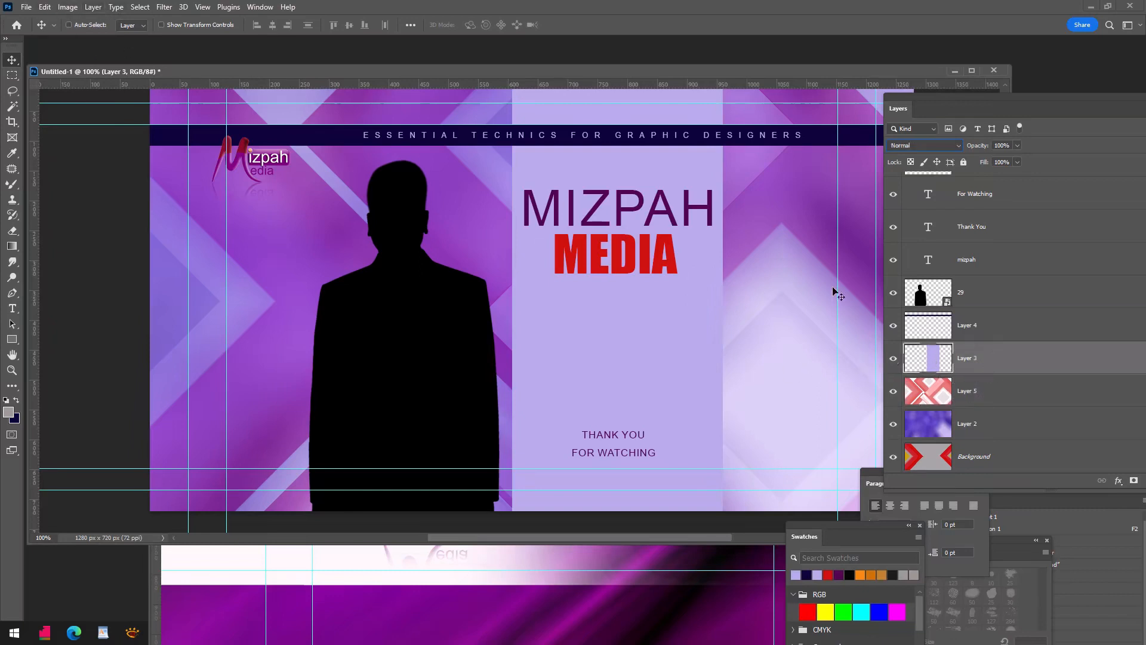
left_click(893, 358)
left_click(894, 358)
left_click(95, 7)
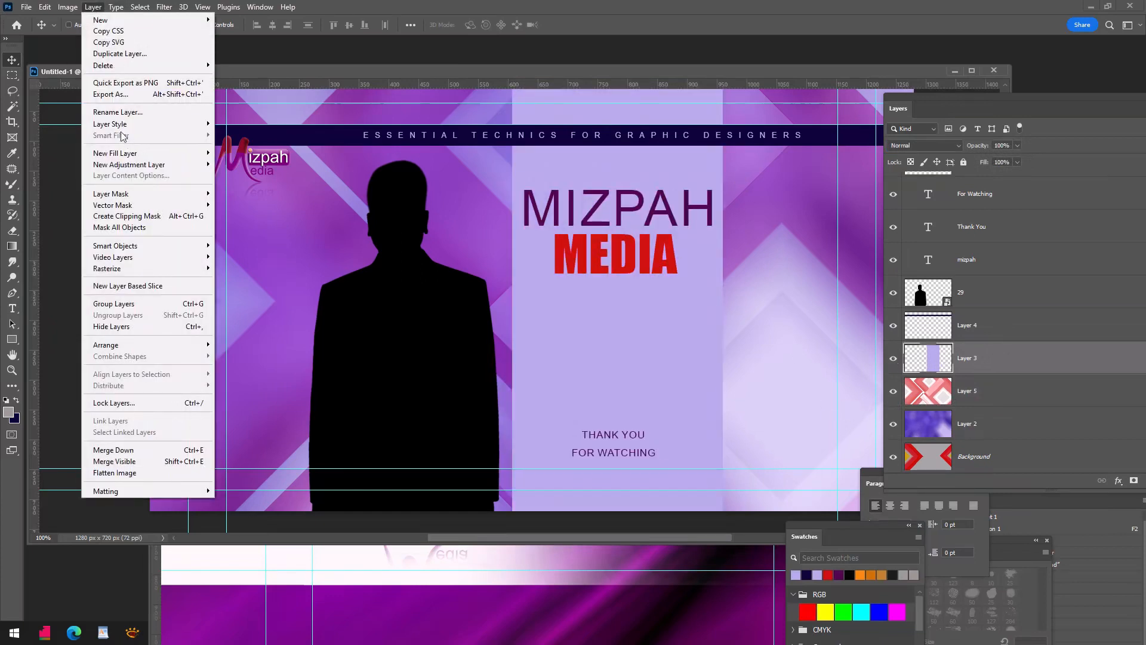
mouse_move(129, 124)
left_click(253, 244)
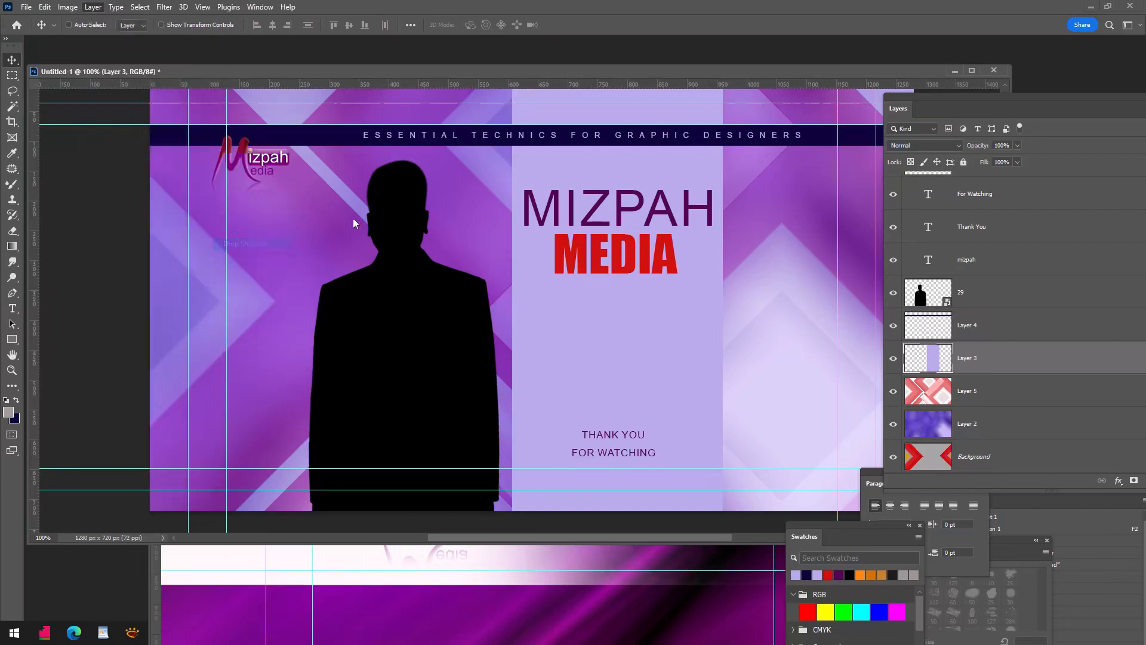
left_click_drag(791, 91, 849, 88)
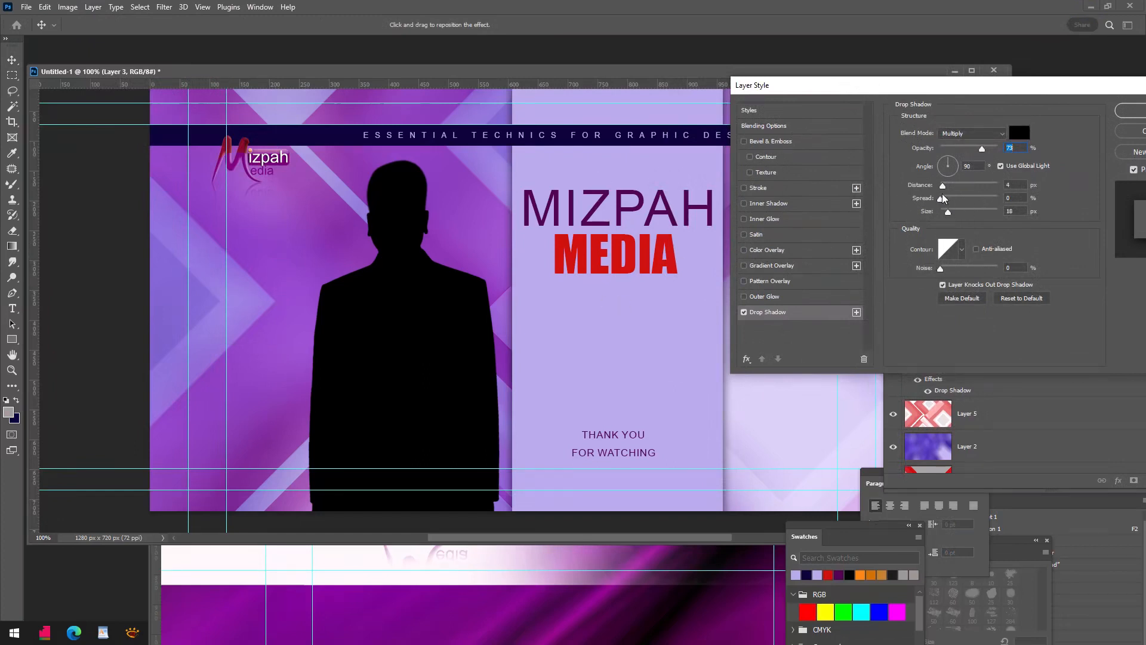
left_click_drag(943, 186, 952, 216)
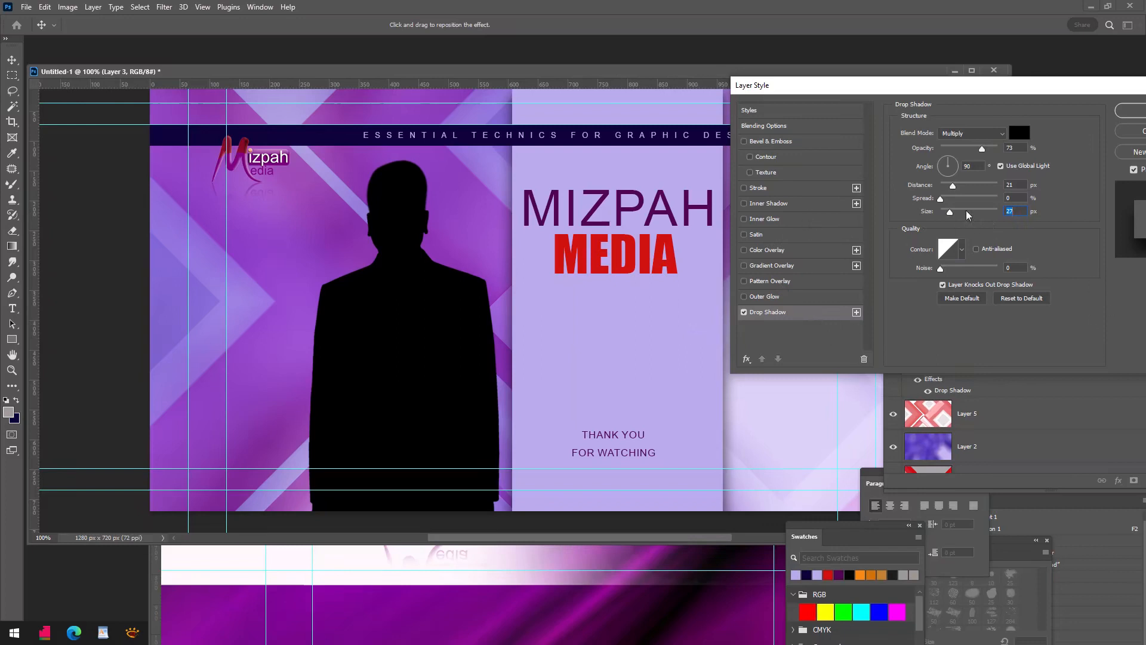
left_click(1138, 111)
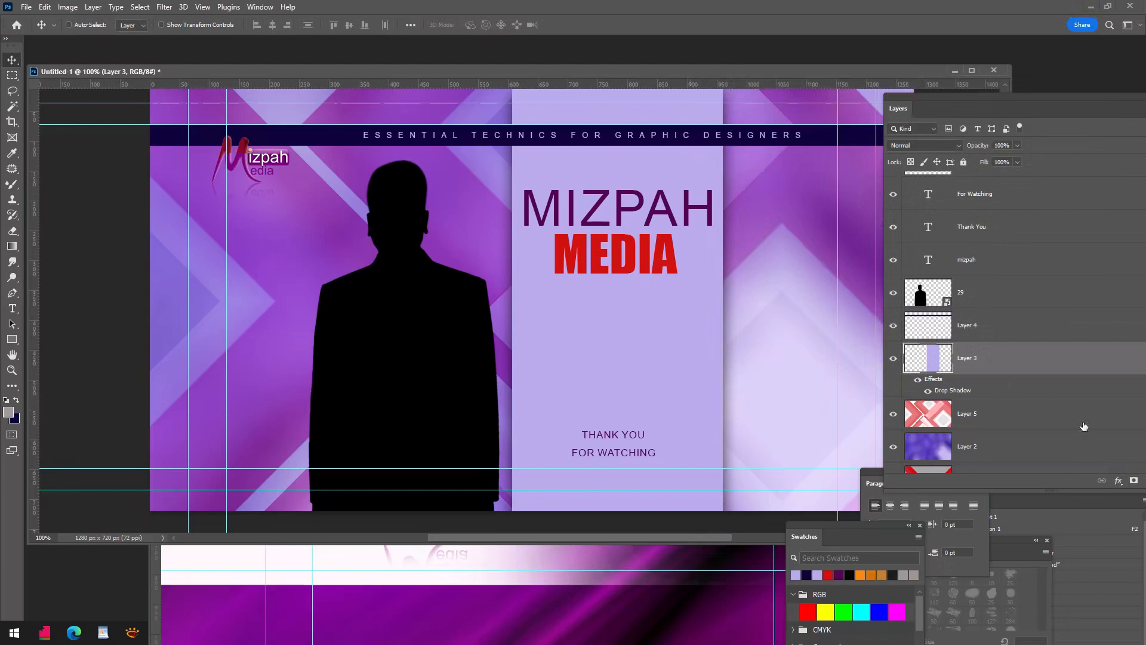
Step: Try other blend modes on Layer 5, including Normal and Lighter Color, and return it to Soft Light
scroll(1012, 390, "down", 1)
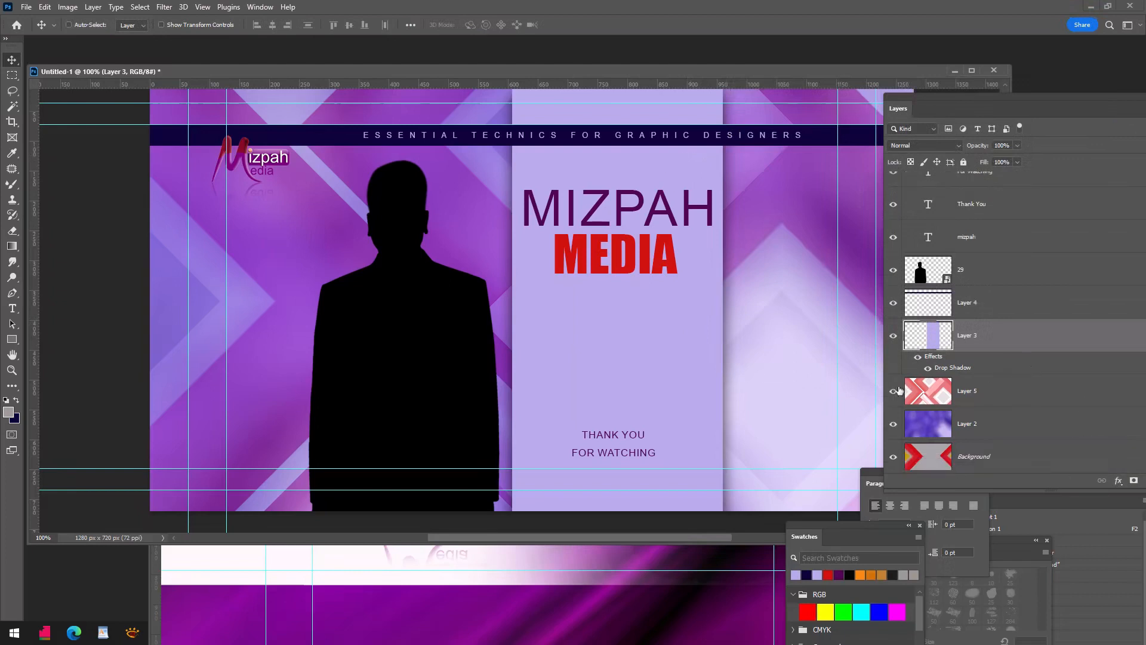
left_click(921, 398)
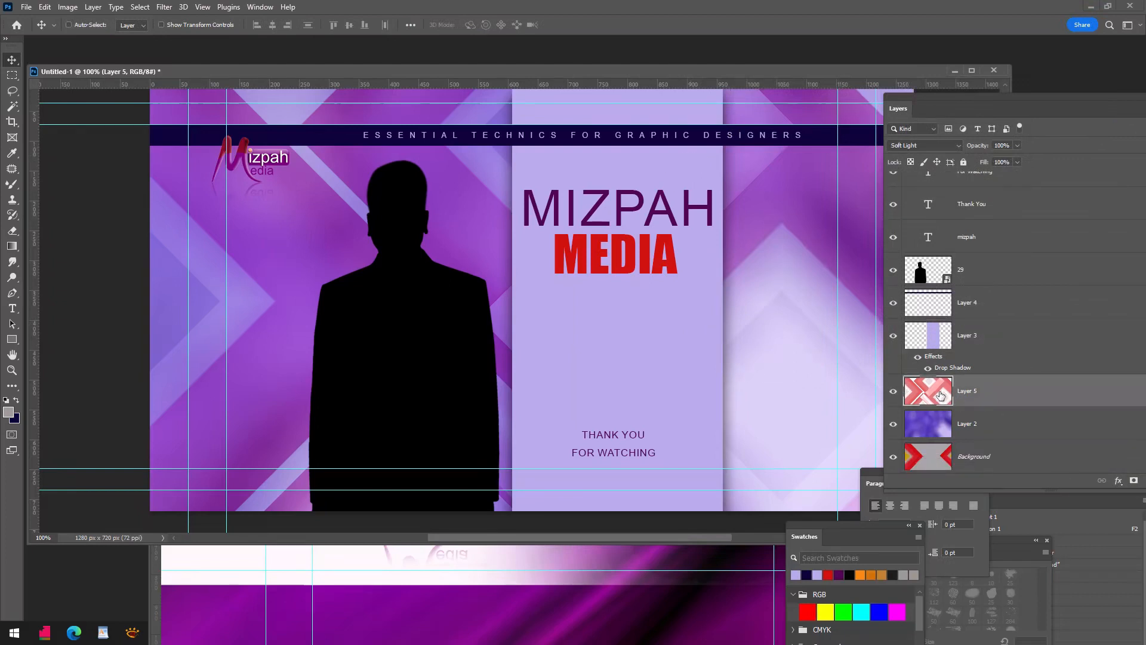
left_click(912, 148)
left_click(904, 151)
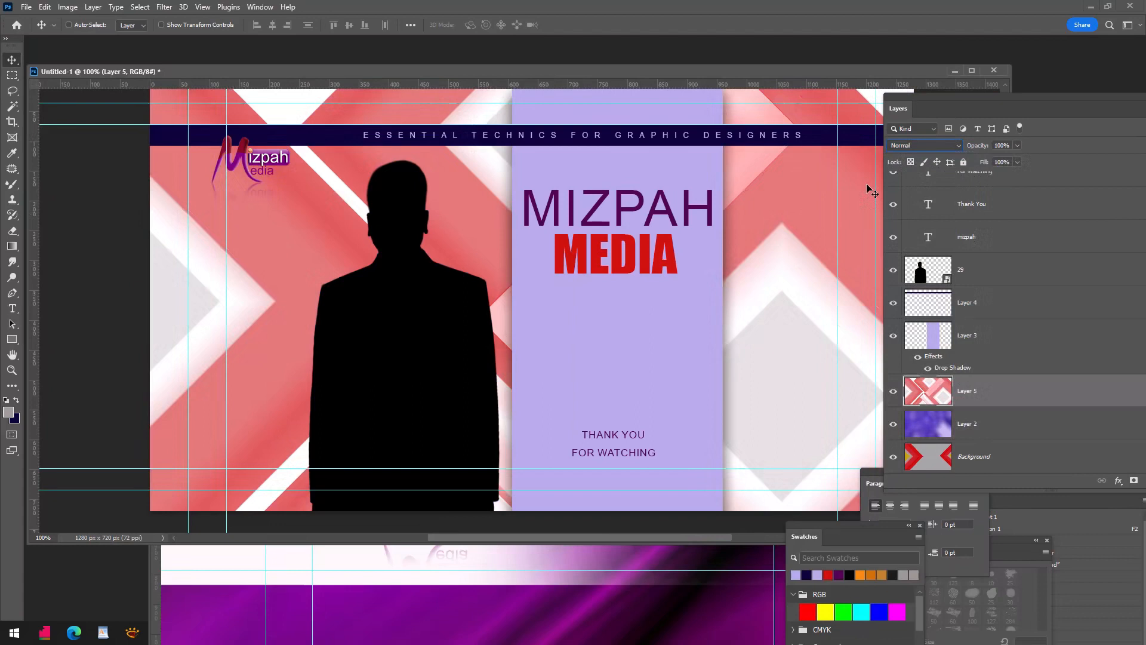
left_click(919, 148)
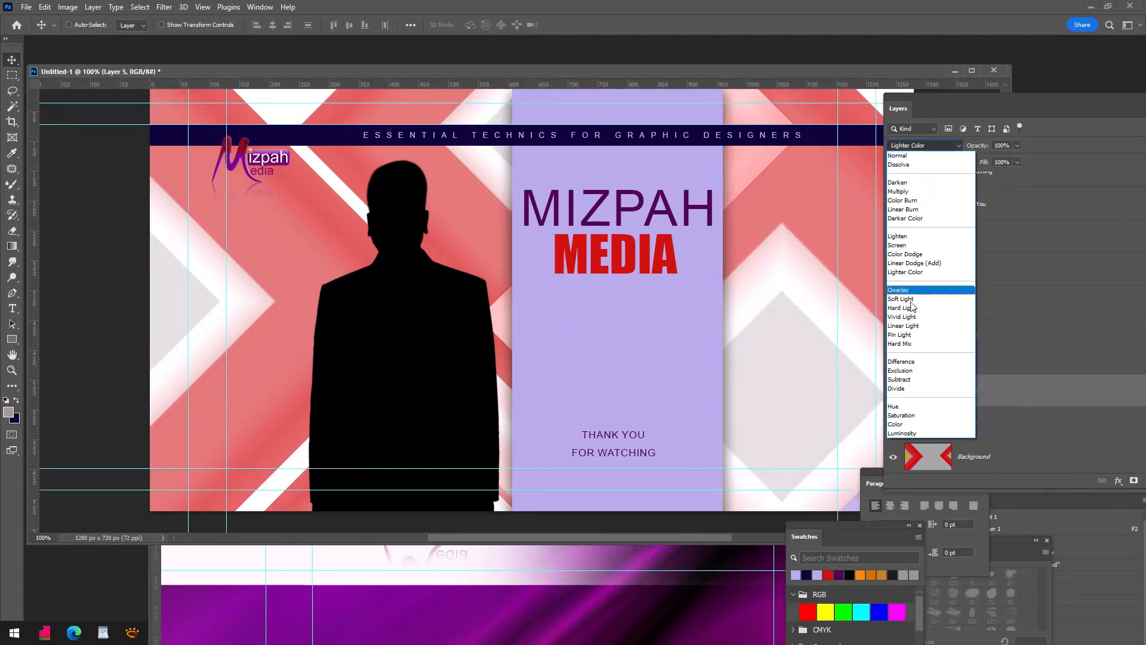
left_click(900, 298)
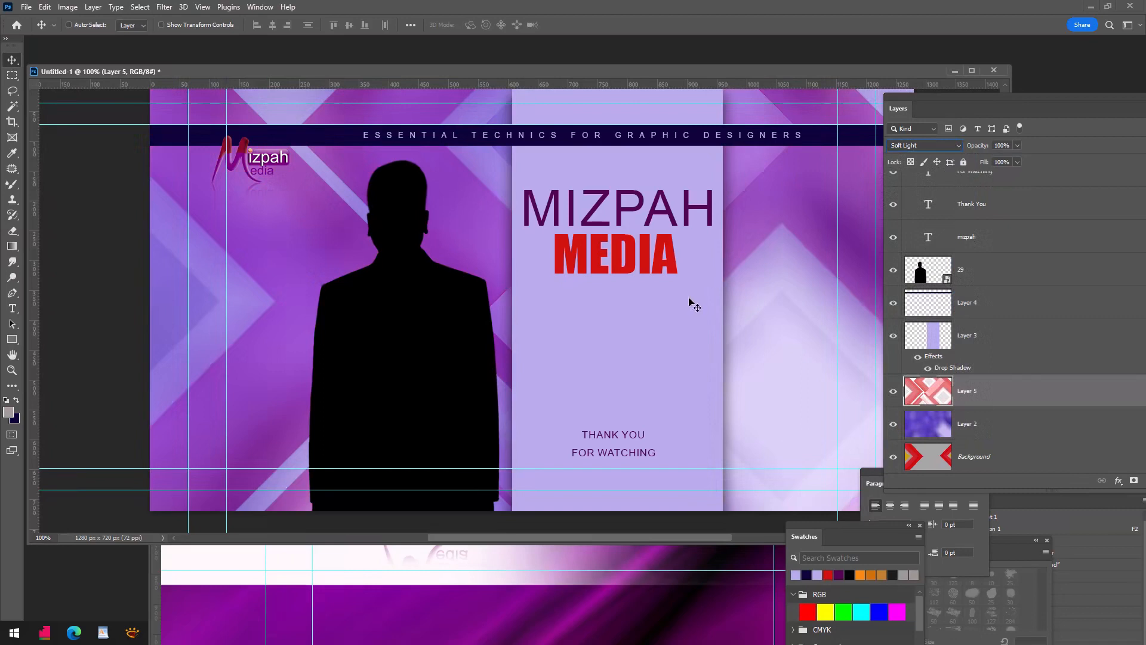
Step: Shift the black silhouette to the left and move the Mizpah Media logo slightly right and down beside its head
left_click(402, 340, "ctrl")
left_click_drag(441, 291, 400, 298)
left_click_drag(259, 156, 284, 174)
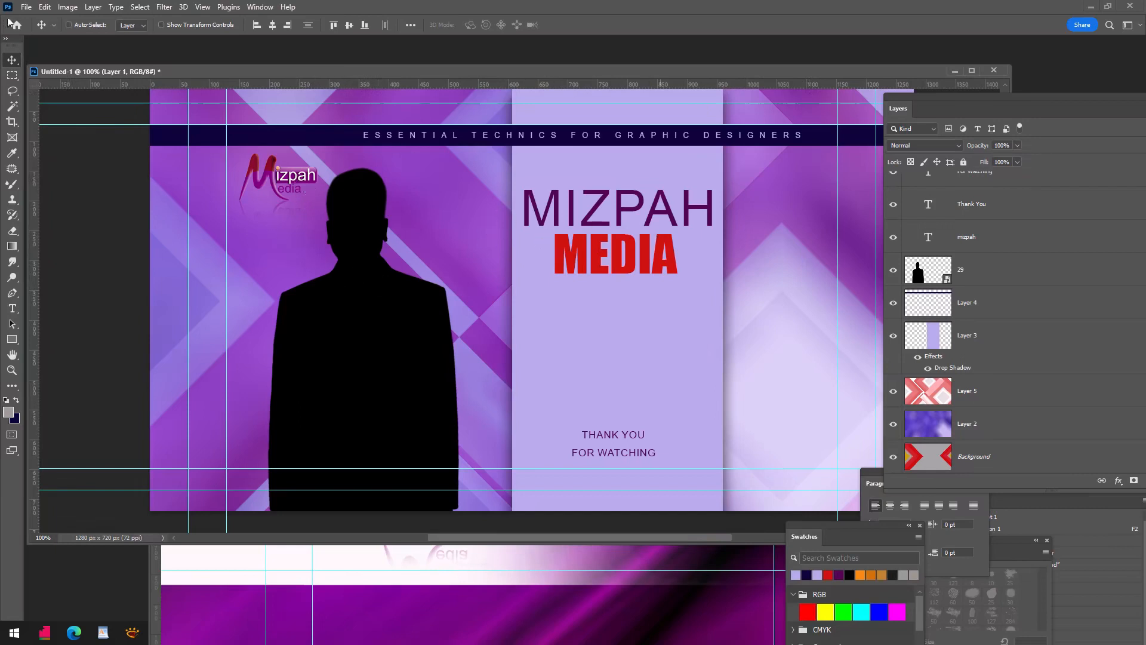
Step: Start saving a copy of the banner on the computer in the mm folder, choosing the JPEG format
left_click(26, 8)
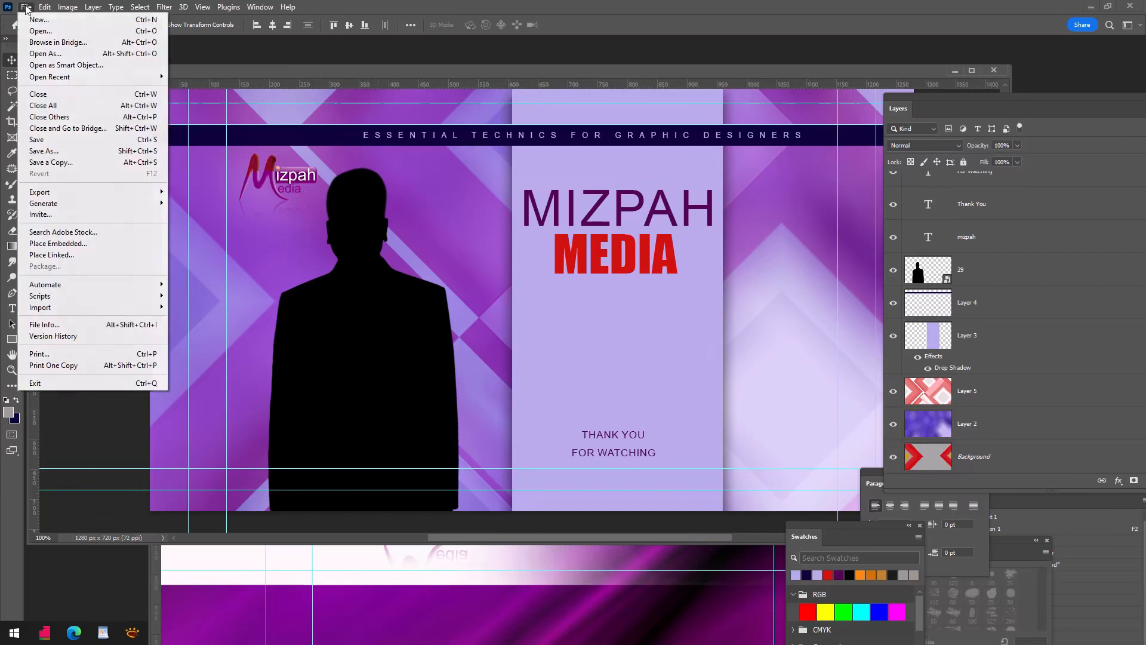
left_click(58, 162)
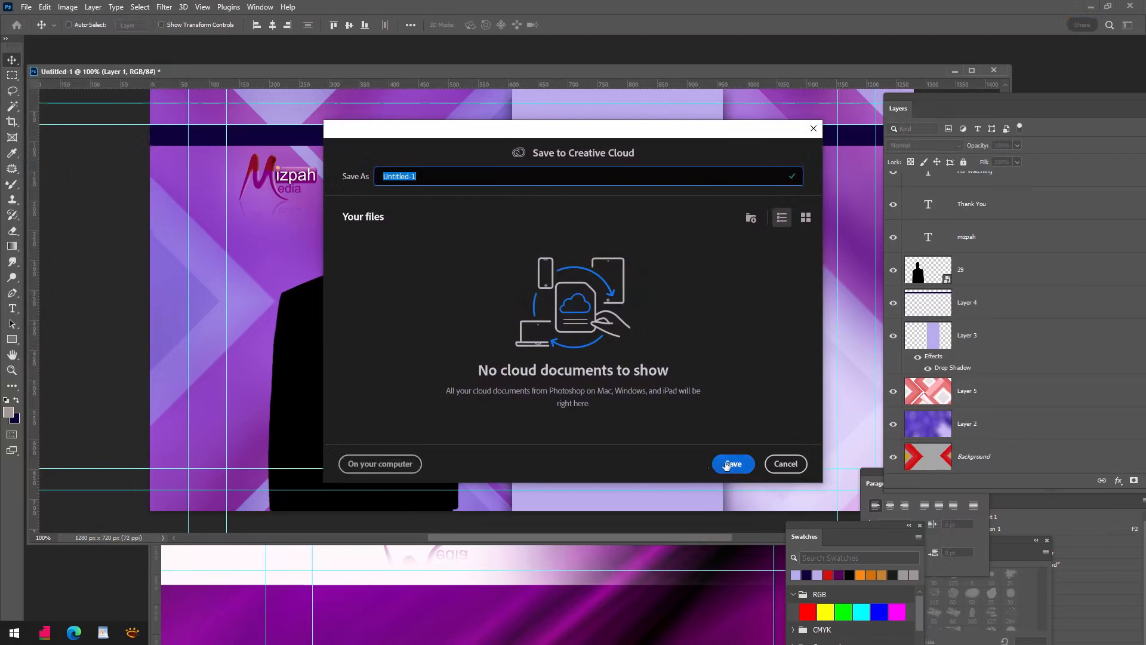
left_click(388, 468)
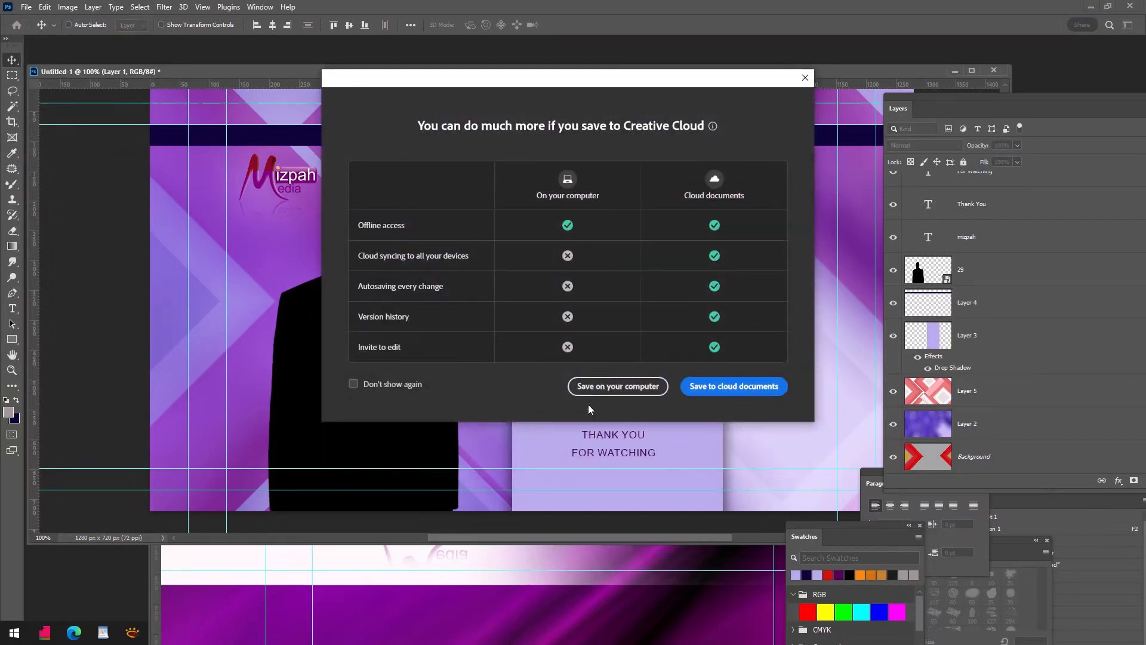
left_click(605, 386)
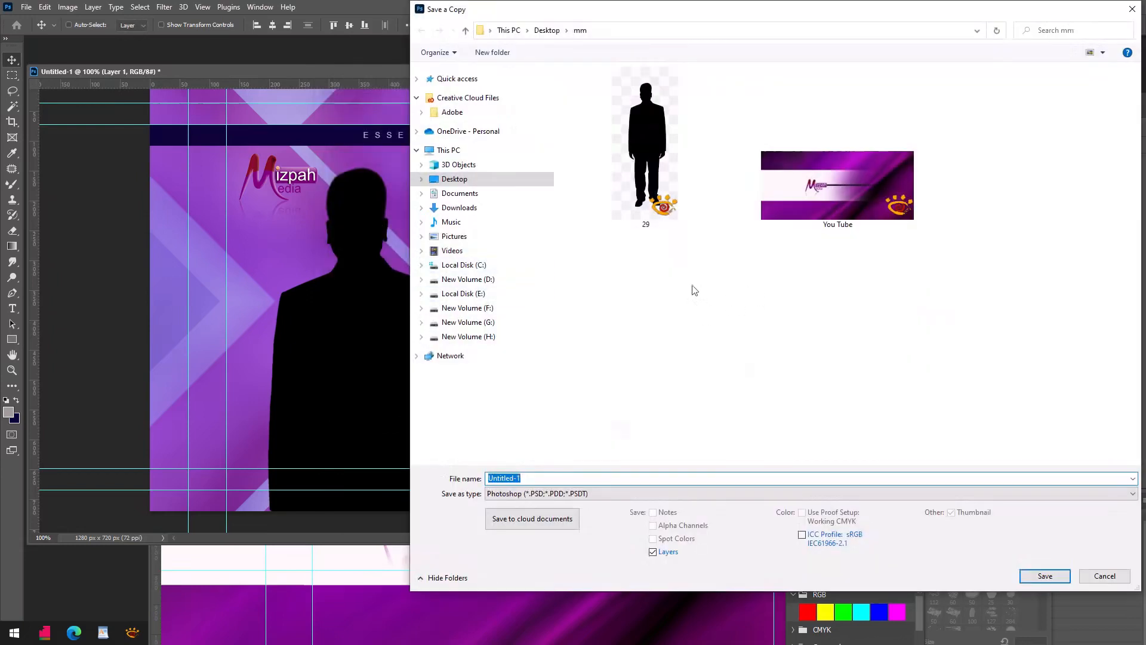
left_click(546, 495)
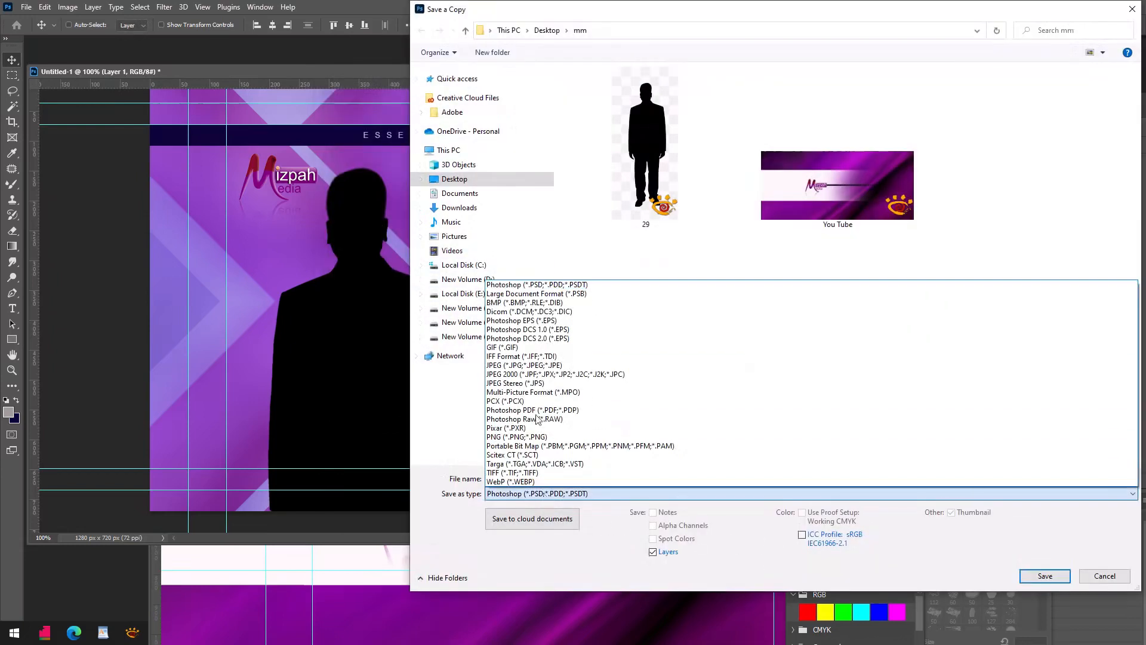
left_click(526, 366)
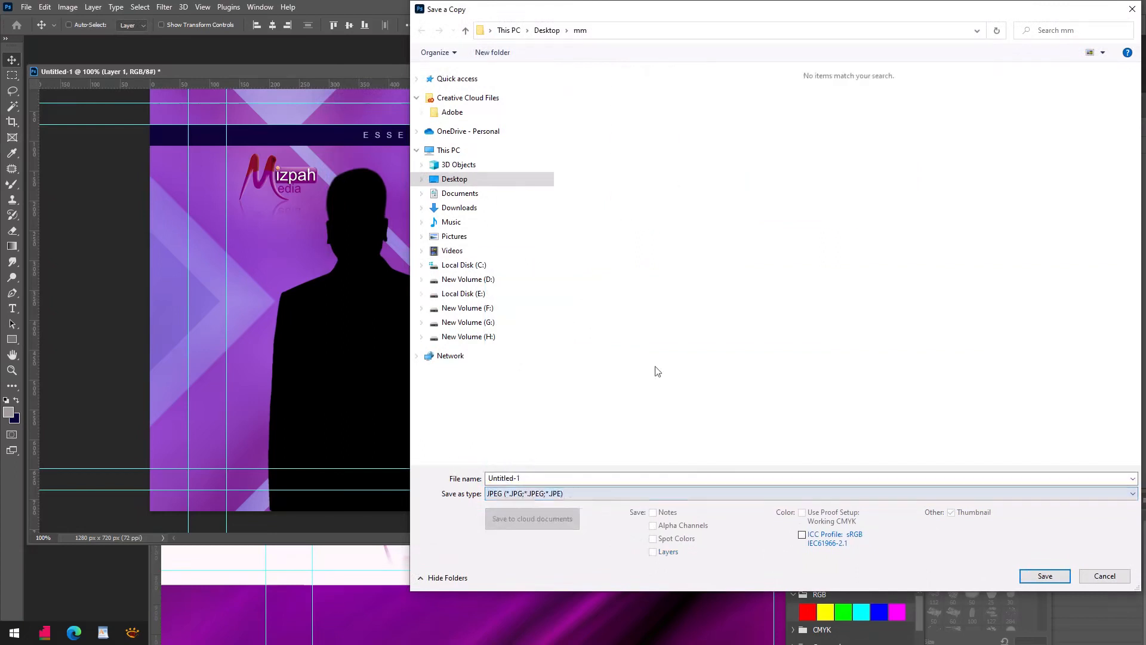
Step: Name the copy Tumb and save it with a reduced JPEG quality
left_click(527, 478)
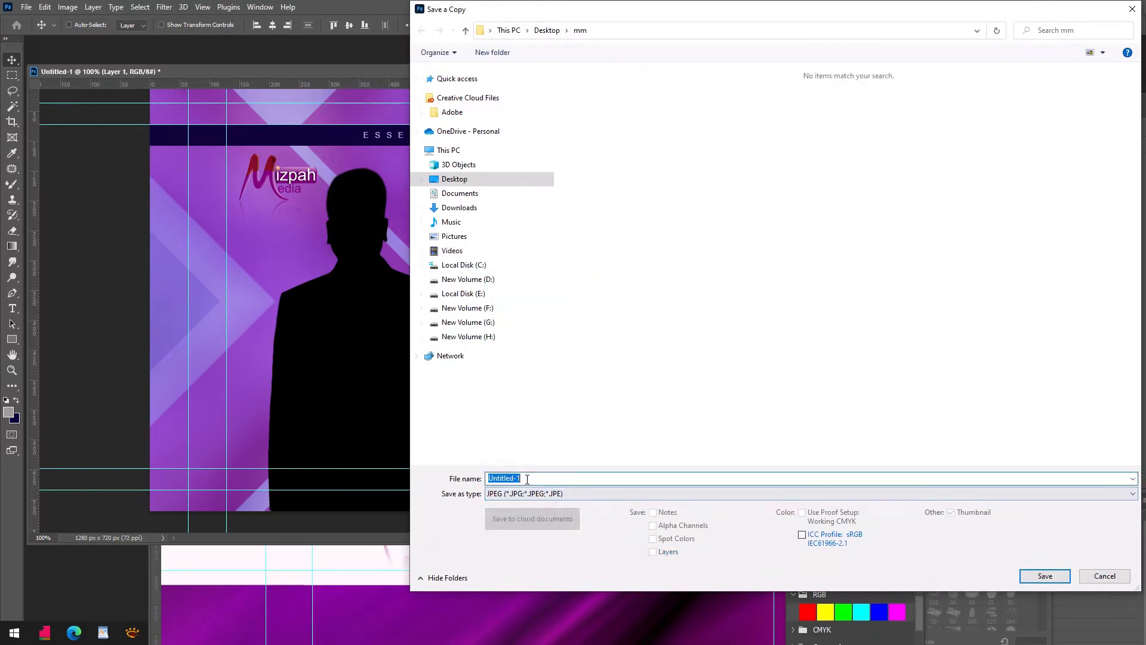
type("Tumb")
left_click_drag(829, 9, 644, 9)
left_click(859, 573)
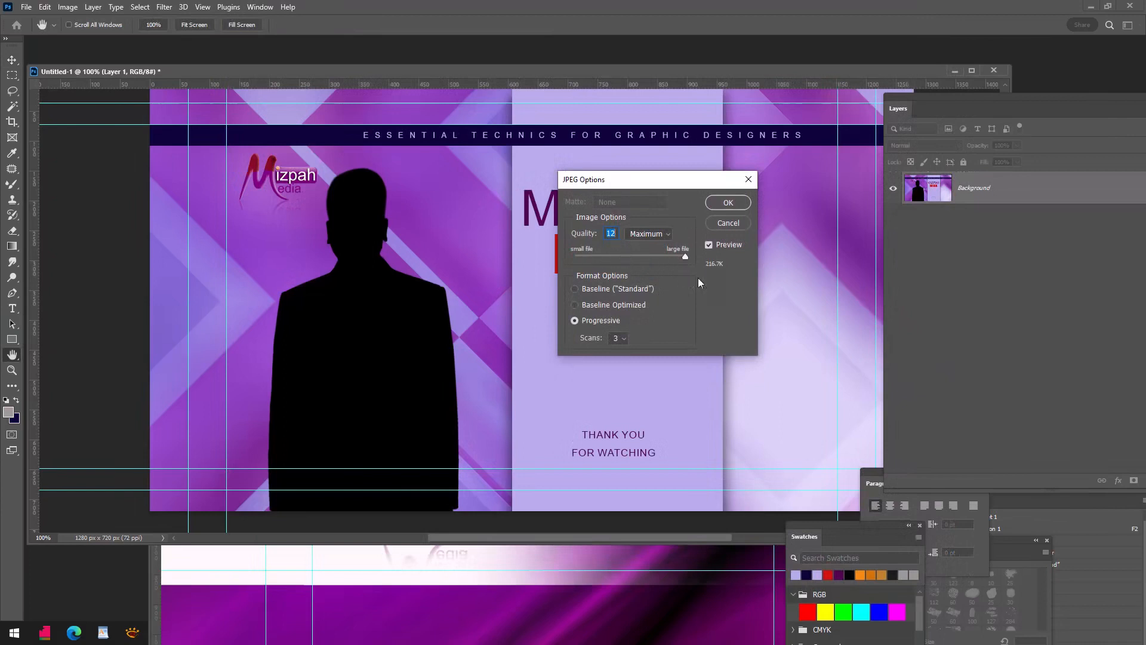
left_click_drag(681, 256, 627, 256)
left_click(735, 205)
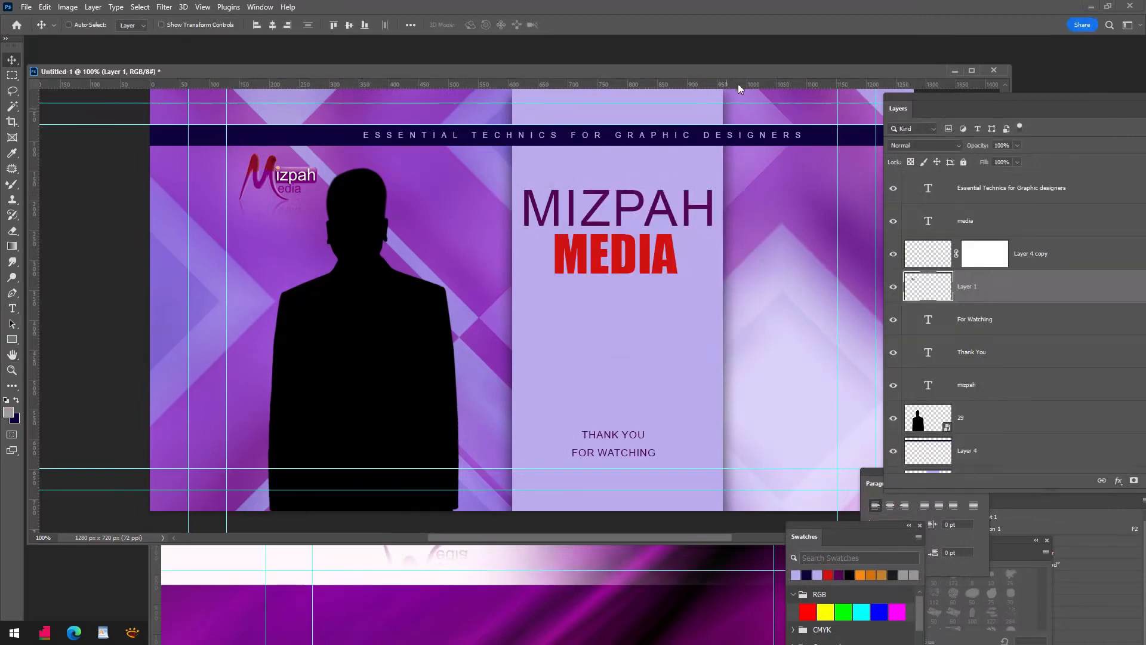
Step: Bring the You Tube channel art document forward and close it
left_click(636, 588)
left_click_drag(799, 292, 451, 291)
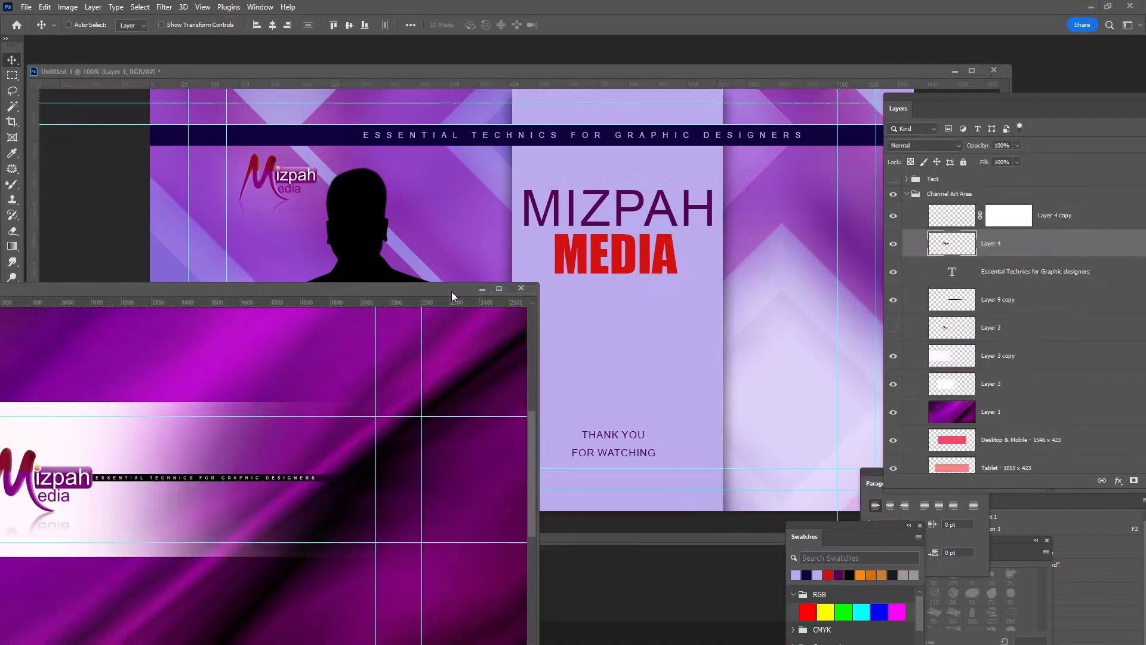
left_click(543, 293)
Step: Open the exported Tumb.jpg from the mm folder as a separate document and position its window over the banner
left_click(345, 635)
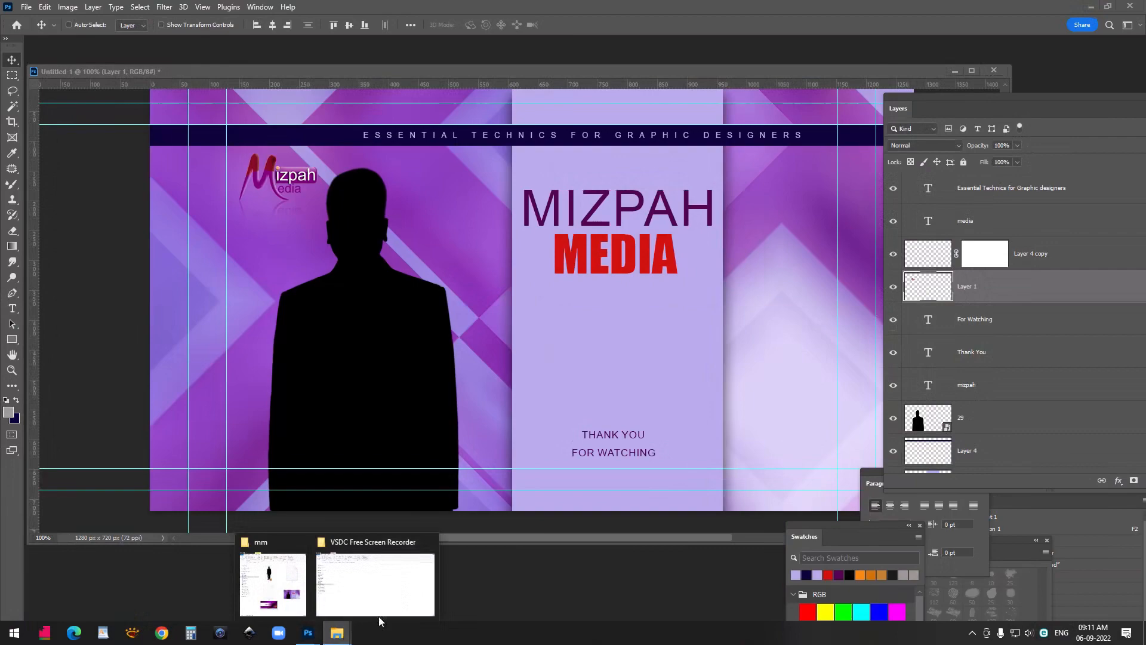
left_click(271, 586)
left_click_drag(994, 418, 286, 71)
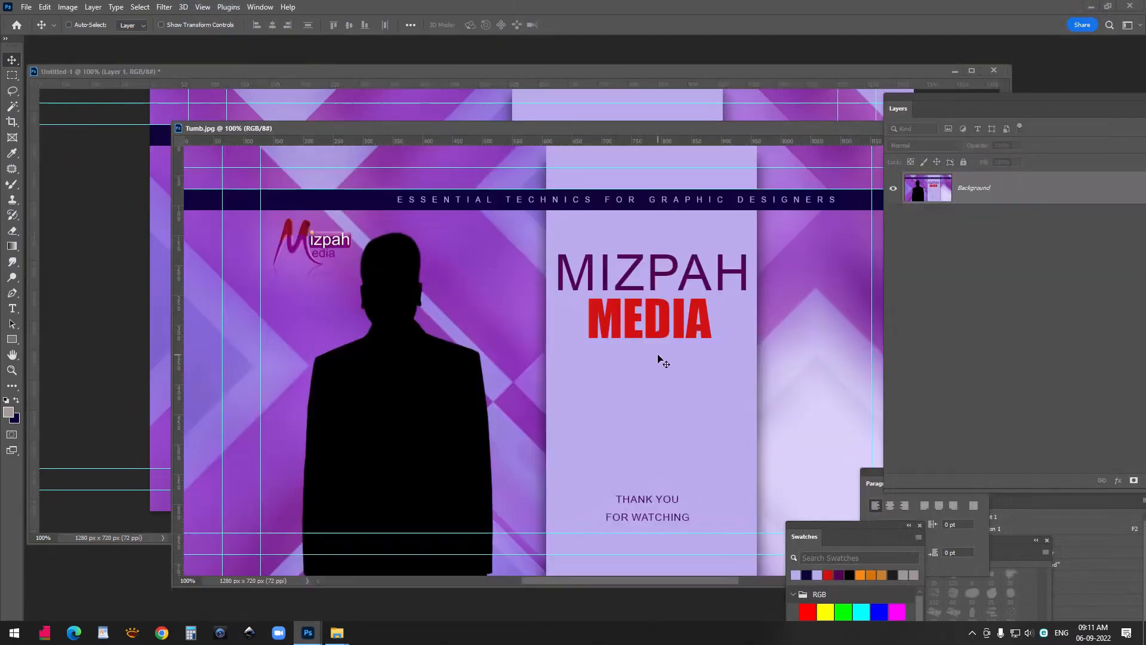
left_click_drag(701, 128, 604, 94)
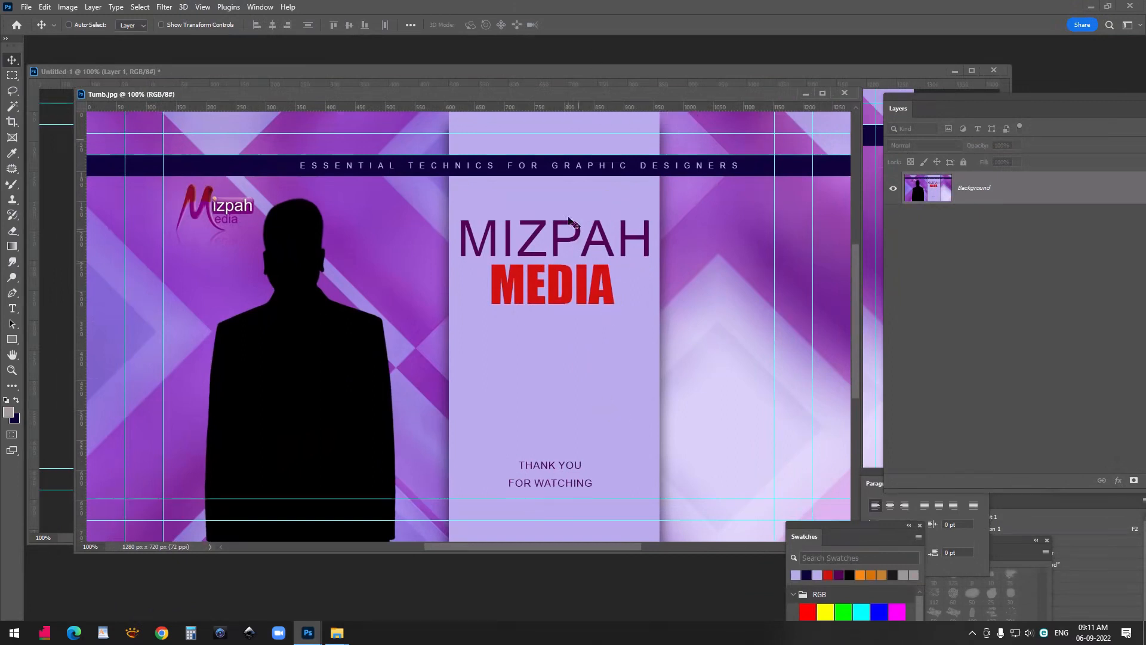
Step: Compare the layer stack of the original banner document with the flattened Tumb.jpg, moving the original's window lower
left_click(877, 193)
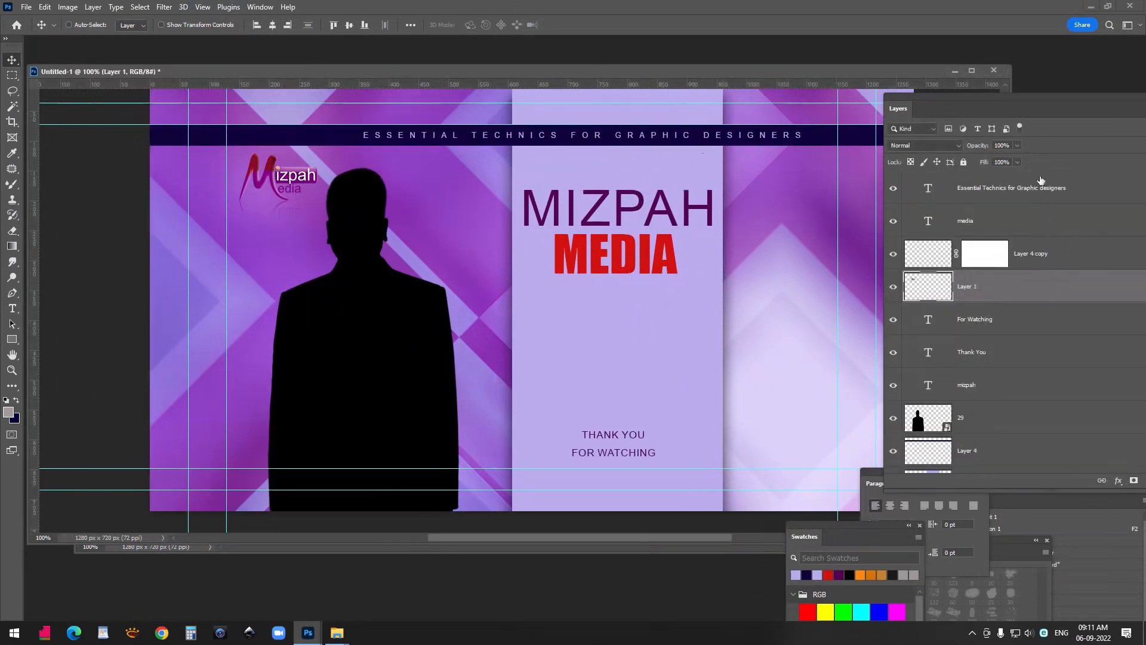
scroll(1051, 370, "down", 5)
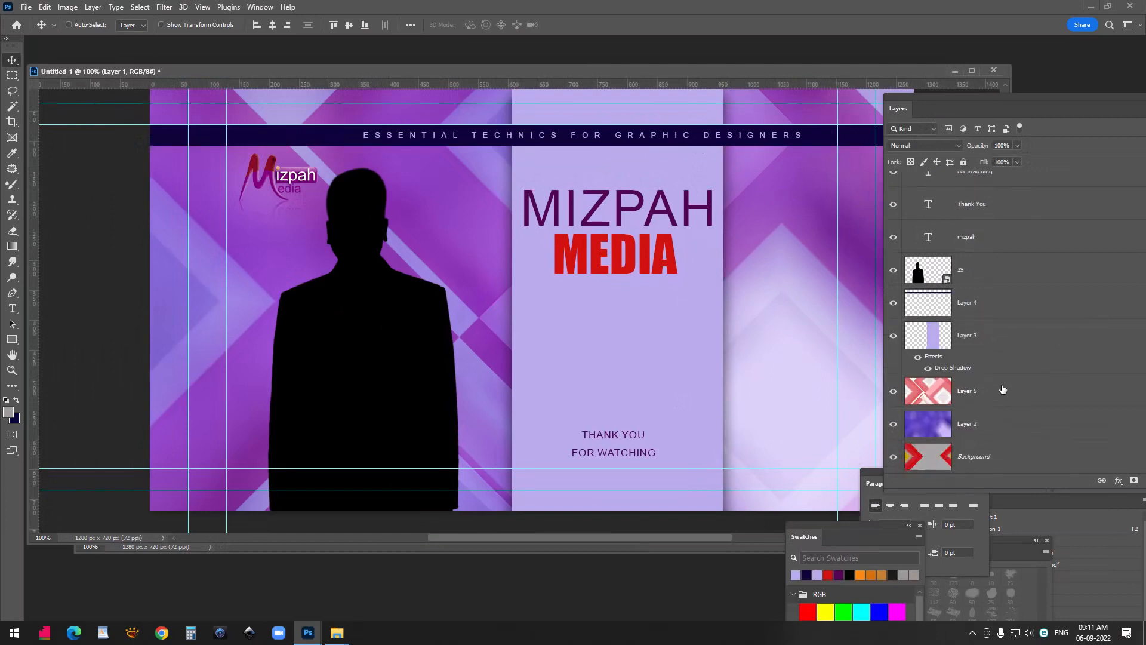
scroll(1002, 389, "up", 5)
left_click_drag(672, 75, 668, 216)
left_click(591, 191)
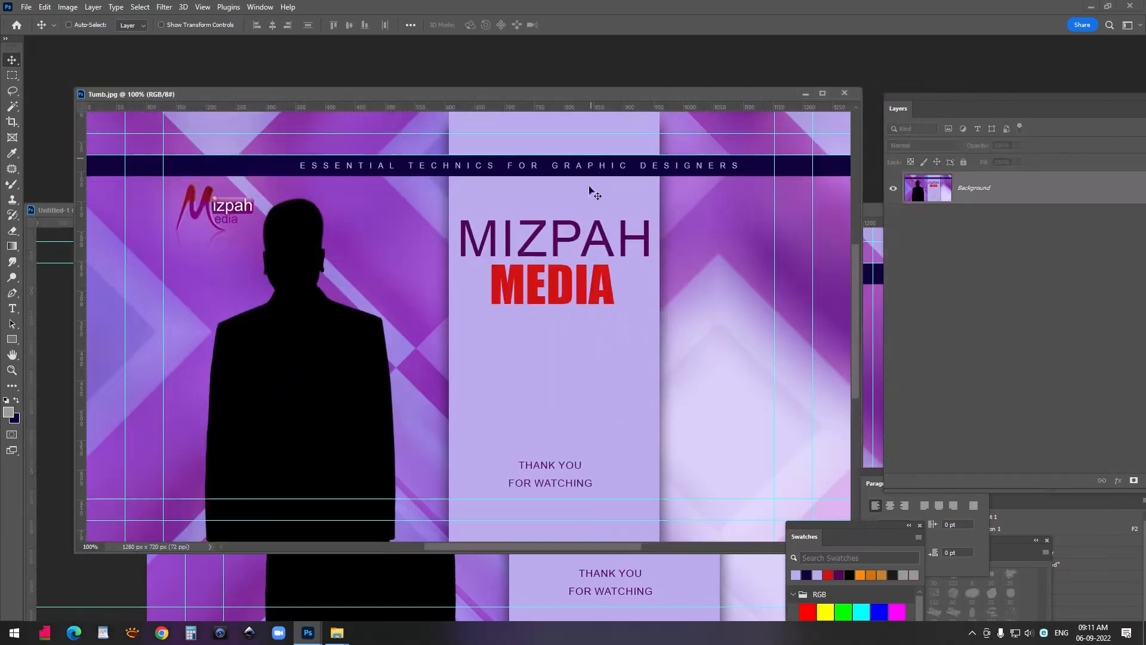